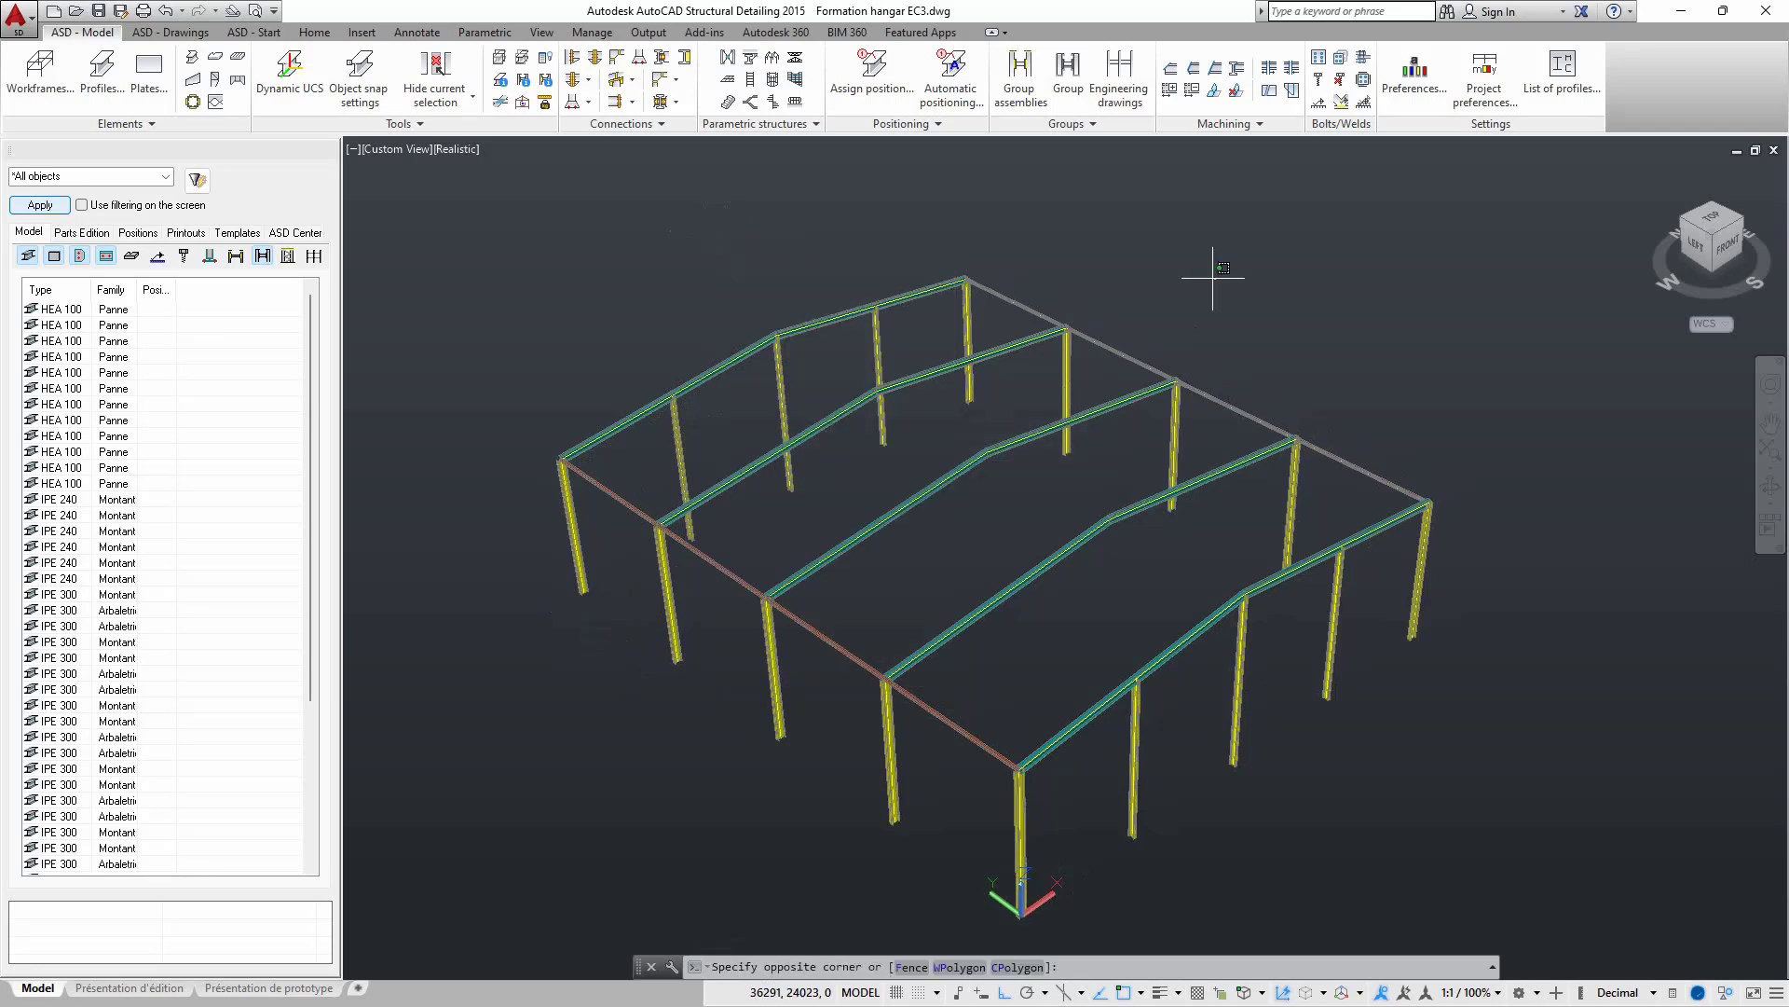
- End the object isolation so the hidden workframes are displayed with the hangar structure
{"action": "left_click", "coordinate": [1110, 248]}
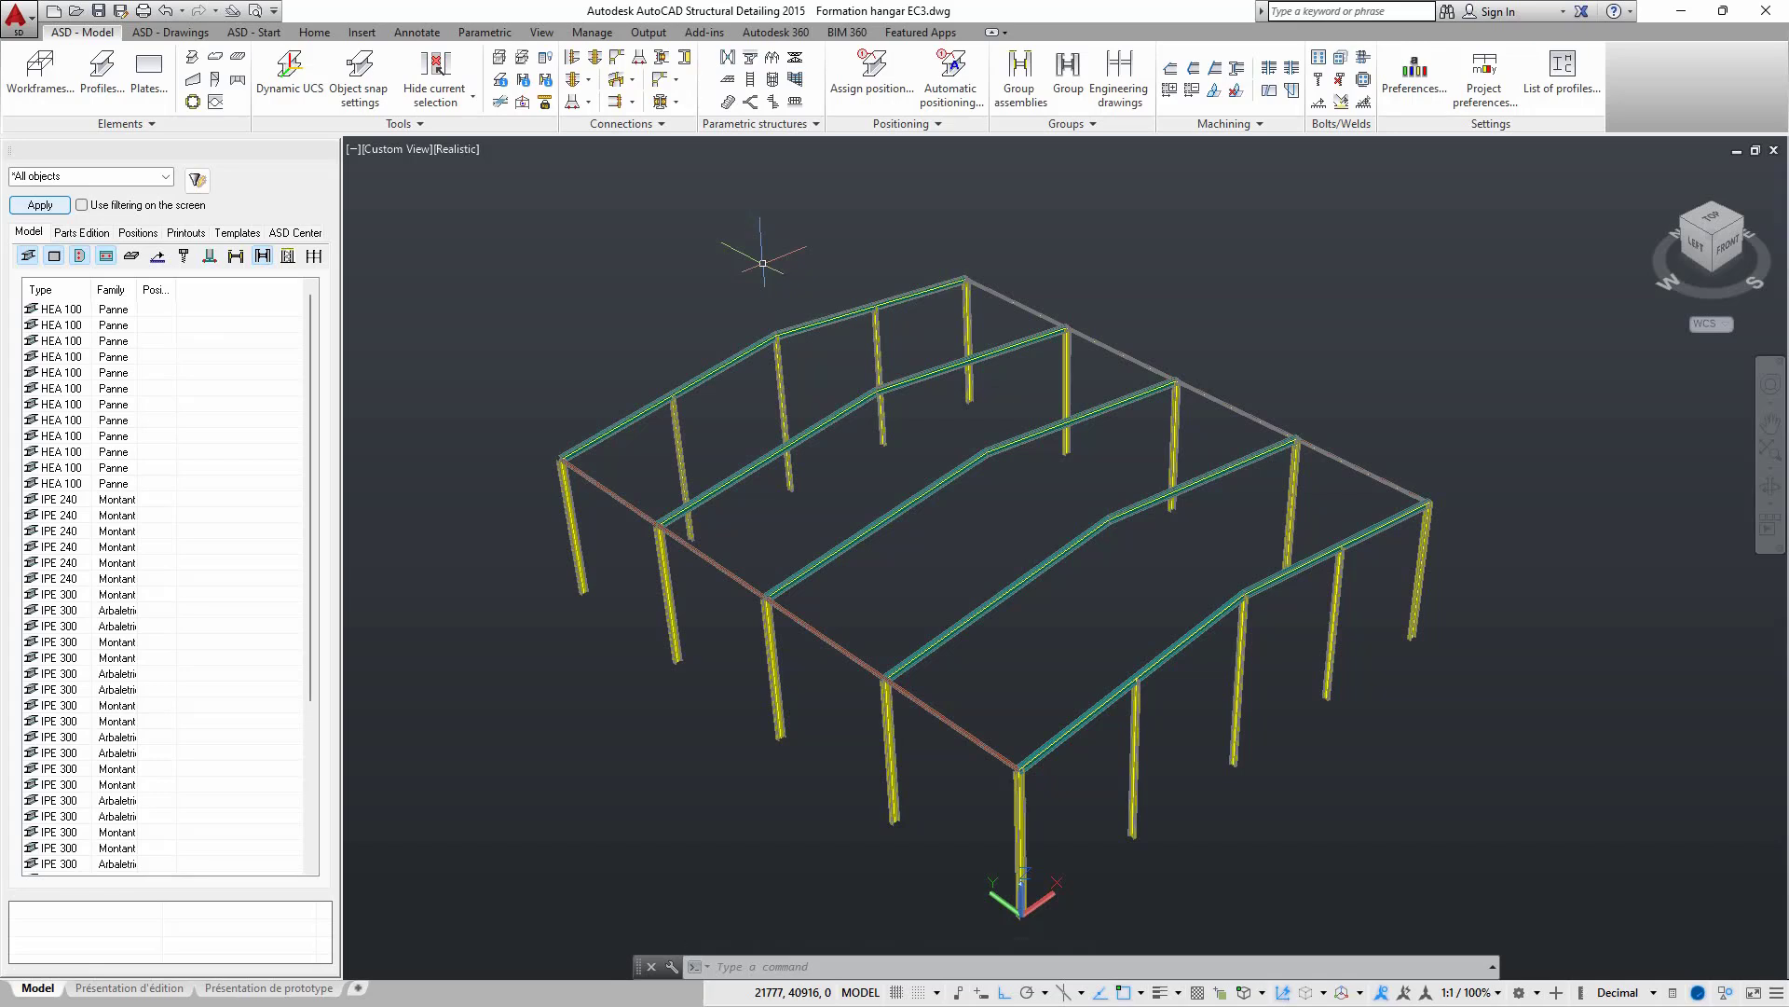
{"action": "right_click", "coordinate": [658, 277]}
{"action": "mouse_move", "coordinate": [764, 458]}
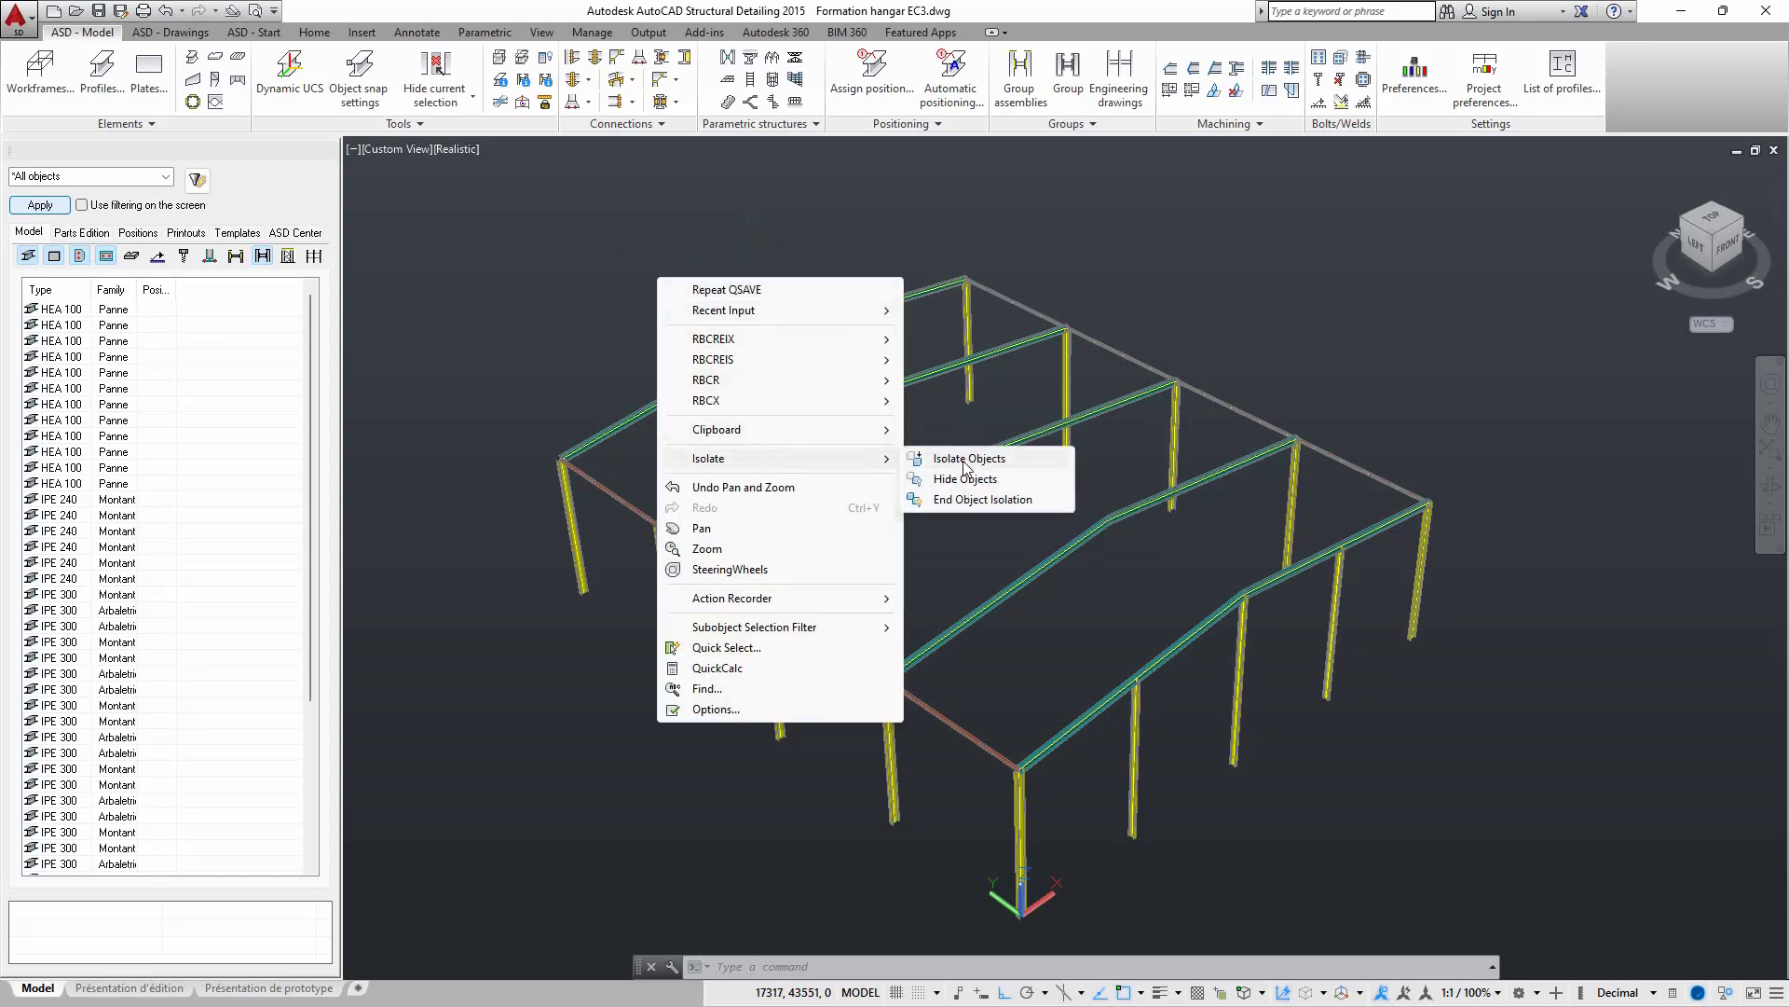
{"action": "left_click", "coordinate": [965, 501]}
- Isolate the roof workframe at level 7.20, hiding the lower workframe and all profiles
{"action": "scroll", "coordinate": [959, 479], "scroll_direction": "down", "scroll_amount": 1}
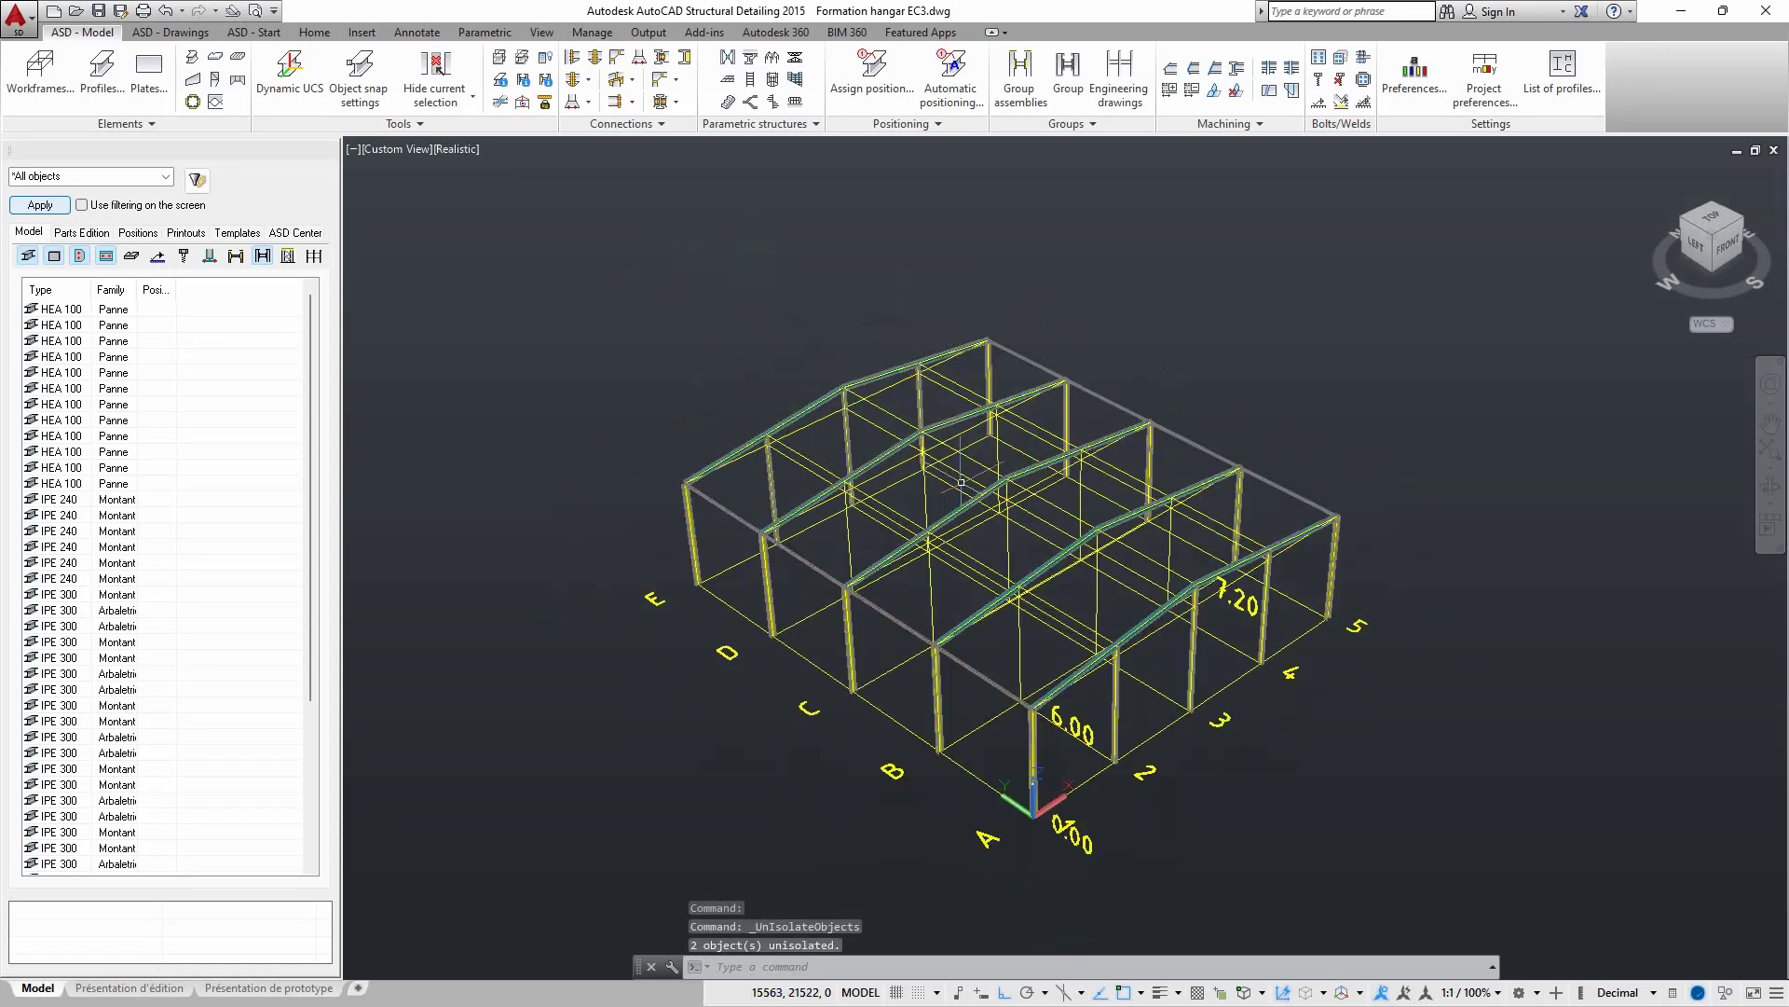
{"action": "middle_click_drag", "start_coordinate": [923, 485], "coordinate": [798, 413]}
{"action": "scroll", "coordinate": [1108, 587], "scroll_direction": "up", "scroll_amount": 1}
{"action": "middle_click_drag", "start_coordinate": [1108, 587], "coordinate": [1203, 576]}
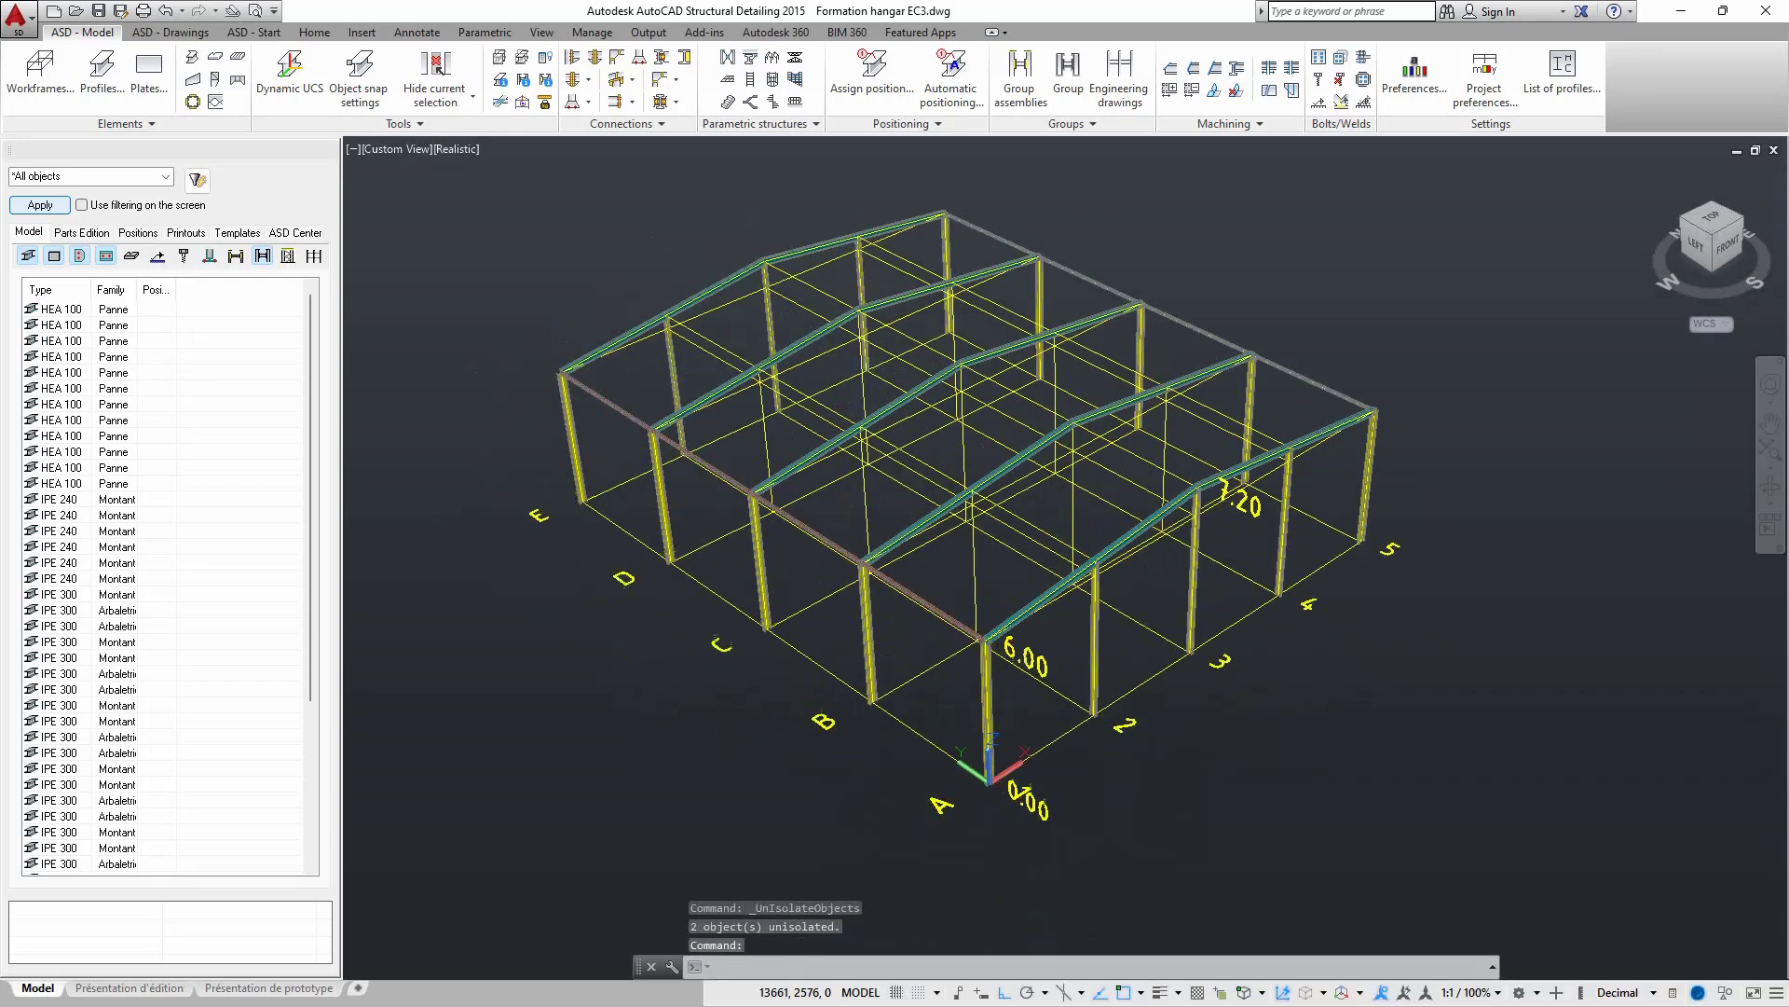
{"action": "scroll", "coordinate": [921, 447], "scroll_direction": "up", "scroll_amount": 1}
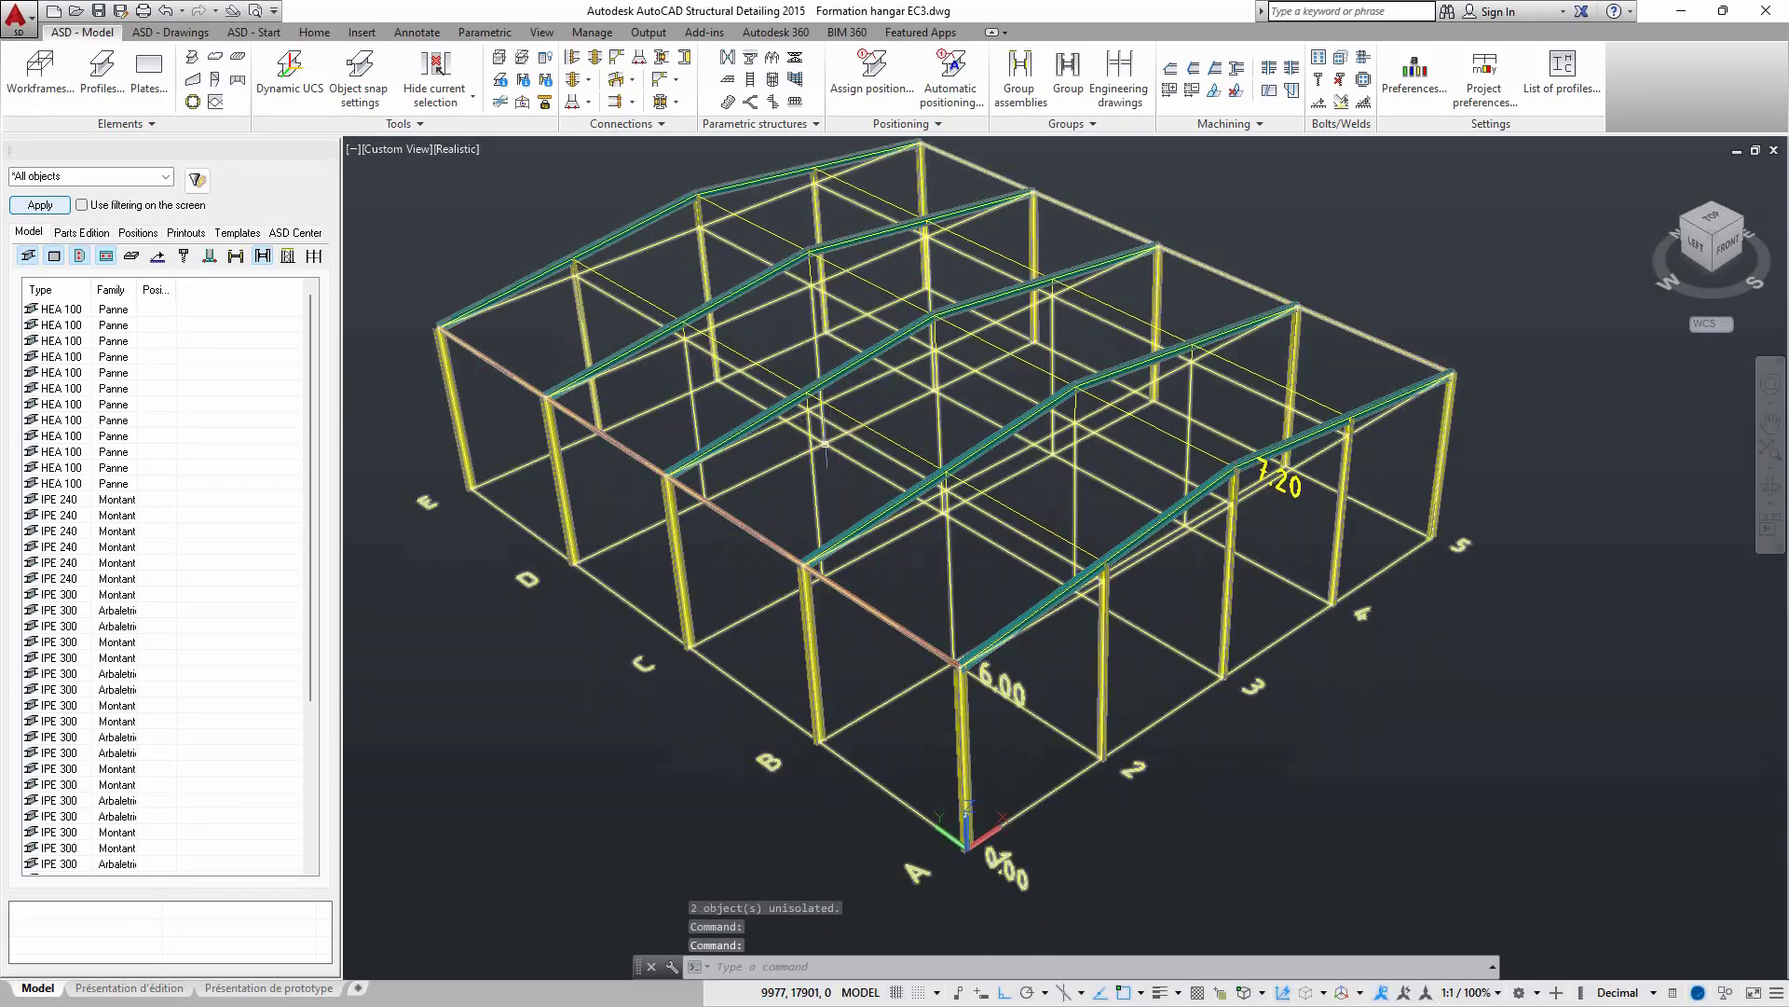
{"action": "middle_click_drag", "start_coordinate": [749, 508], "coordinate": [941, 598]}
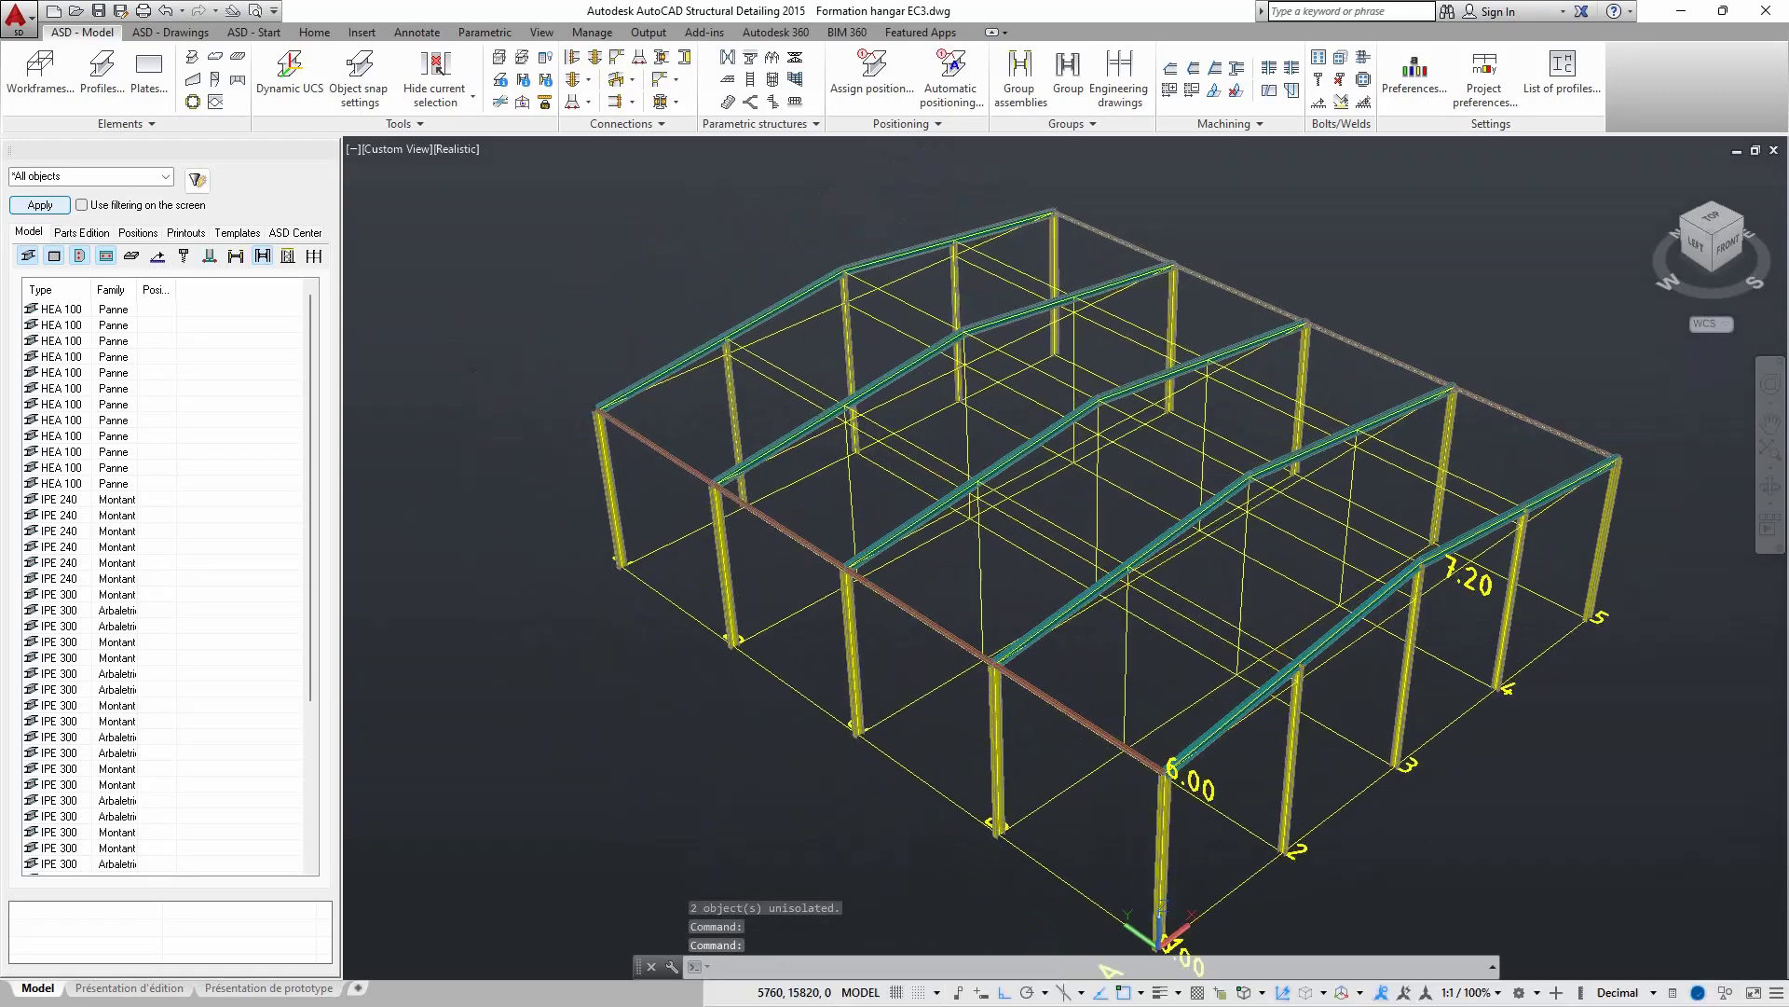
{"action": "scroll", "coordinate": [1054, 558], "scroll_direction": "up", "scroll_amount": 2}
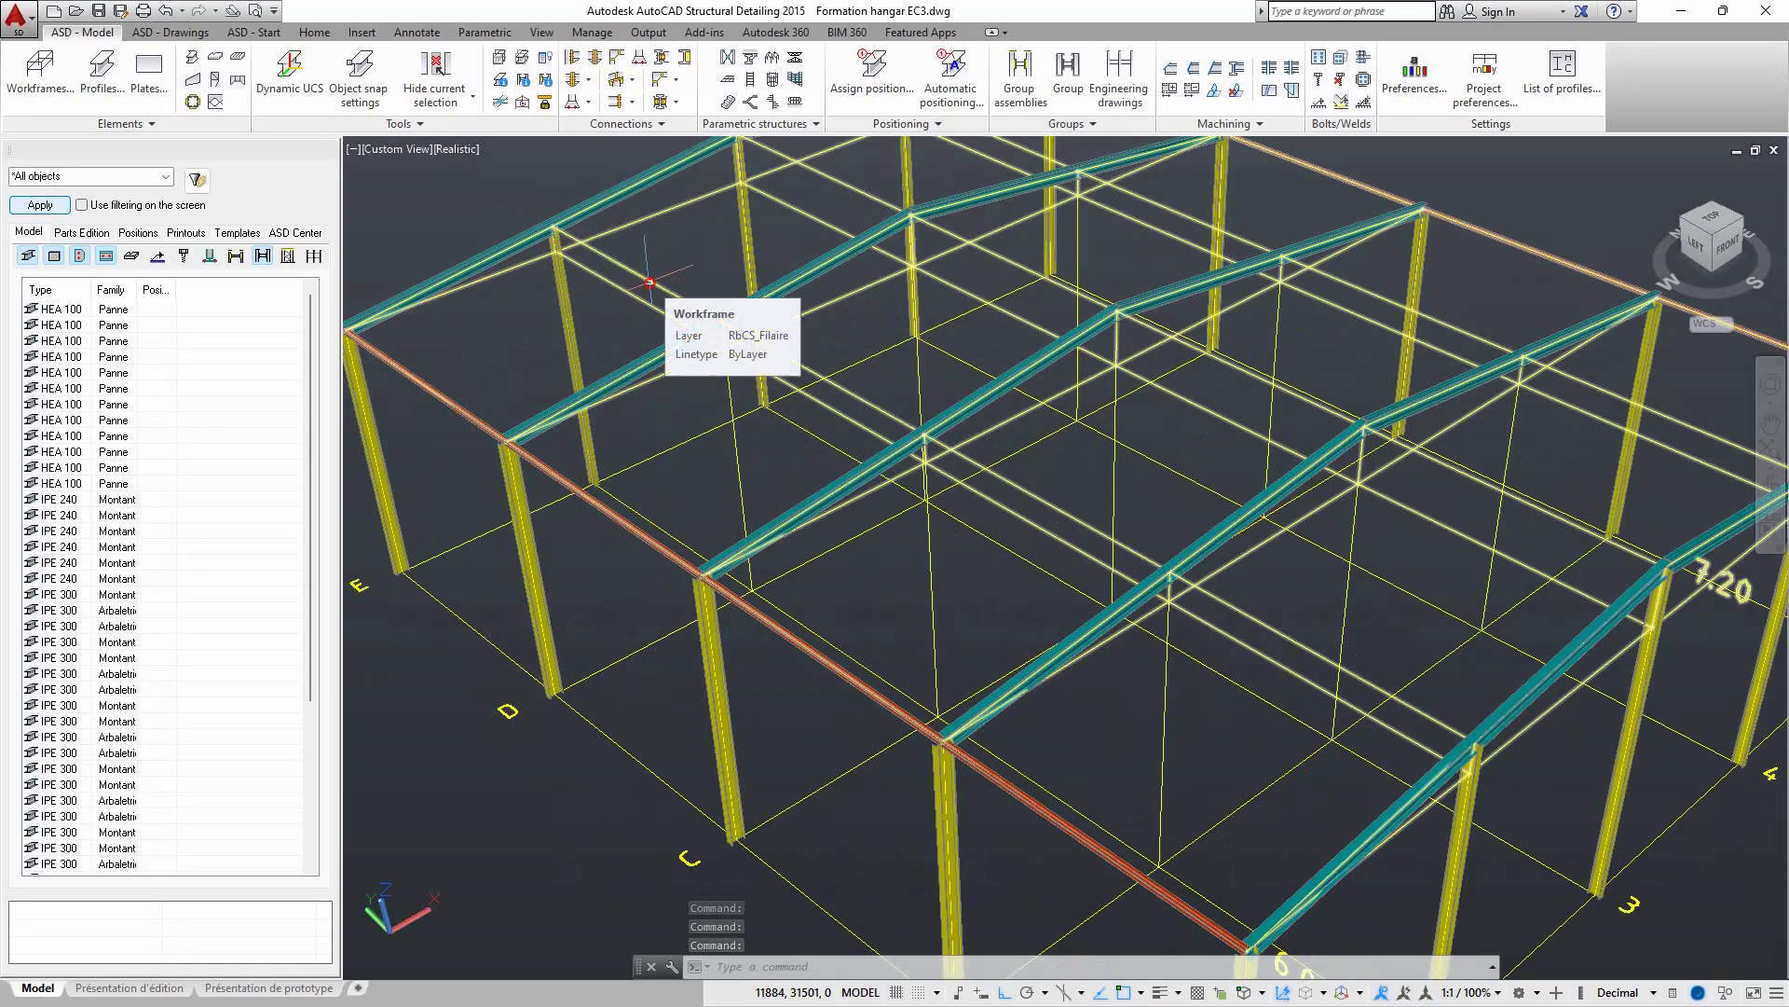
{"action": "scroll", "coordinate": [685, 307], "scroll_direction": "down", "scroll_amount": 3}
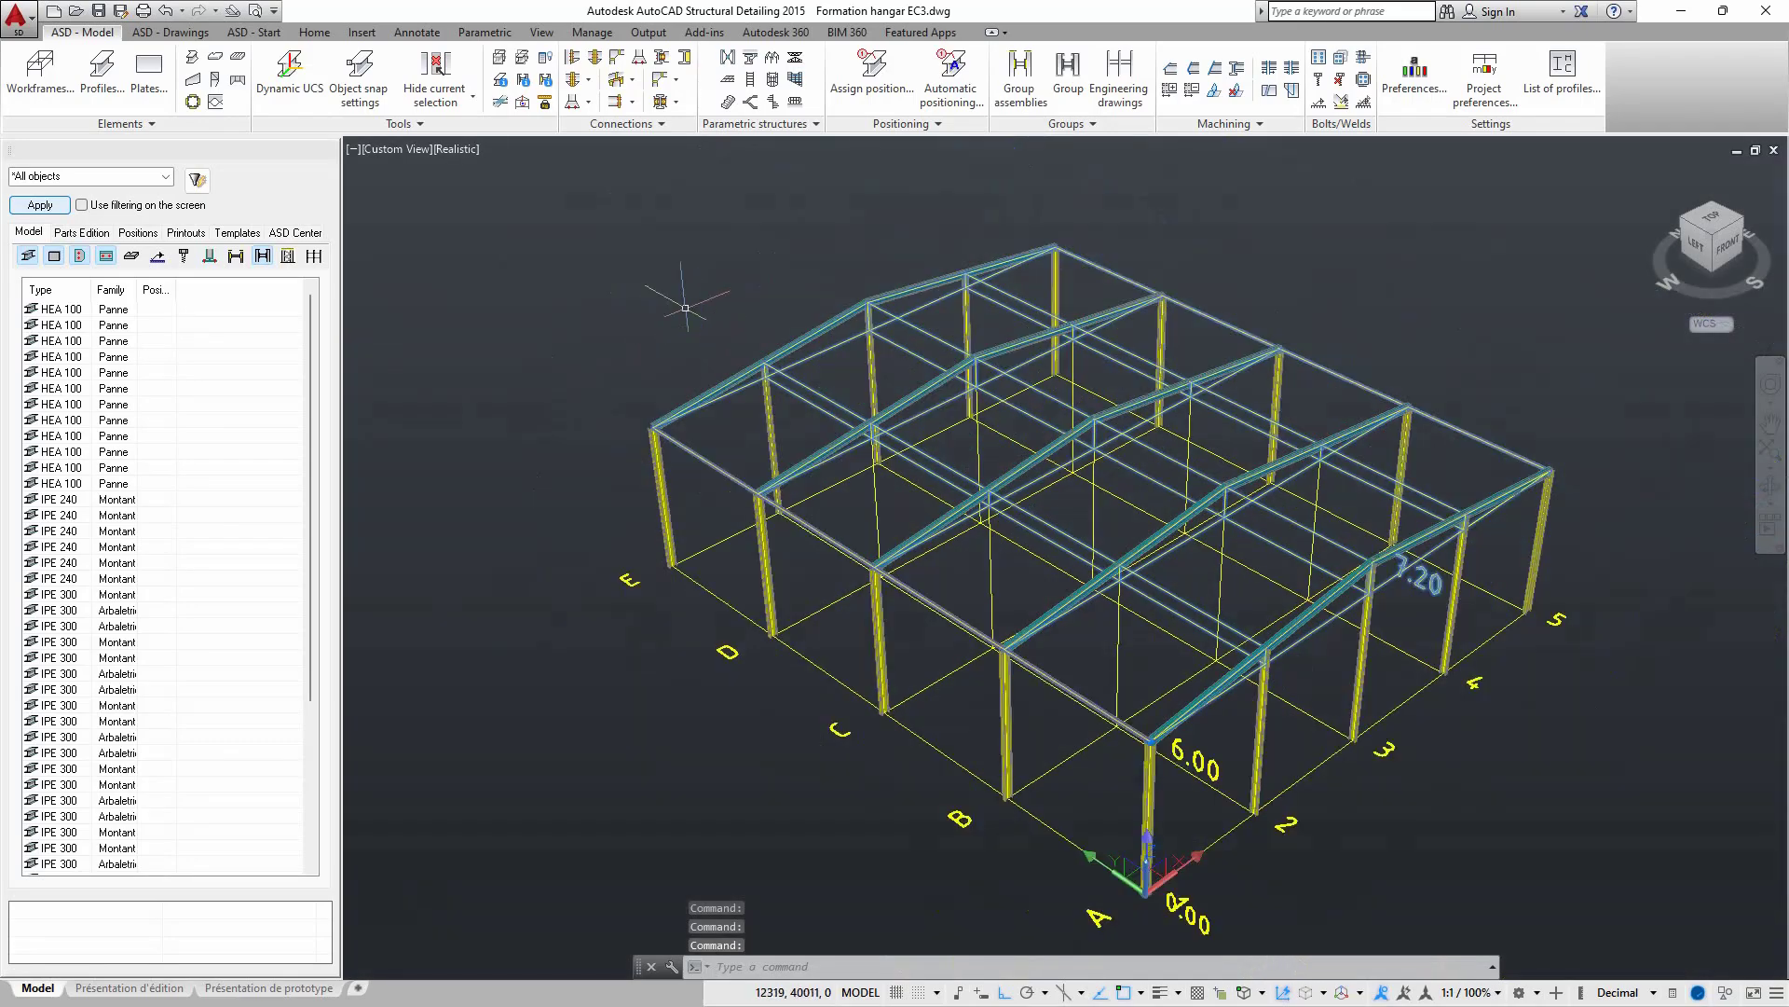
{"action": "scroll", "coordinate": [757, 350], "scroll_direction": "up", "scroll_amount": 1}
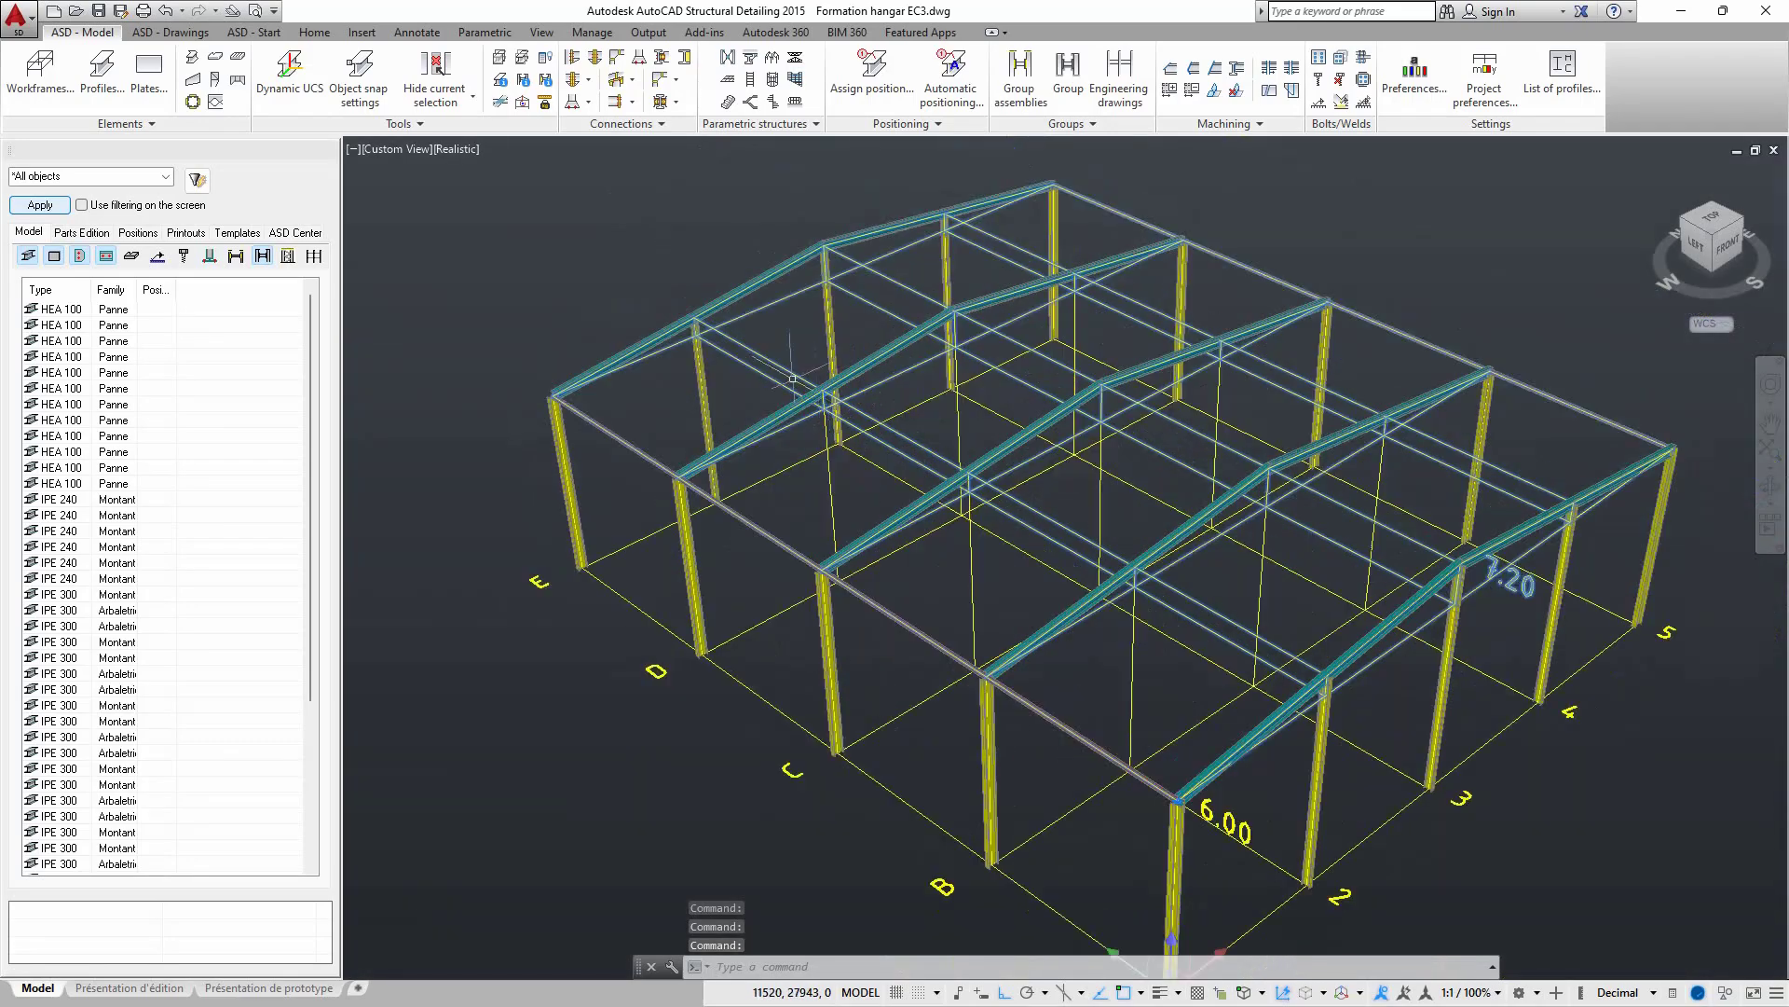
{"action": "right_click", "coordinate": [737, 336]}
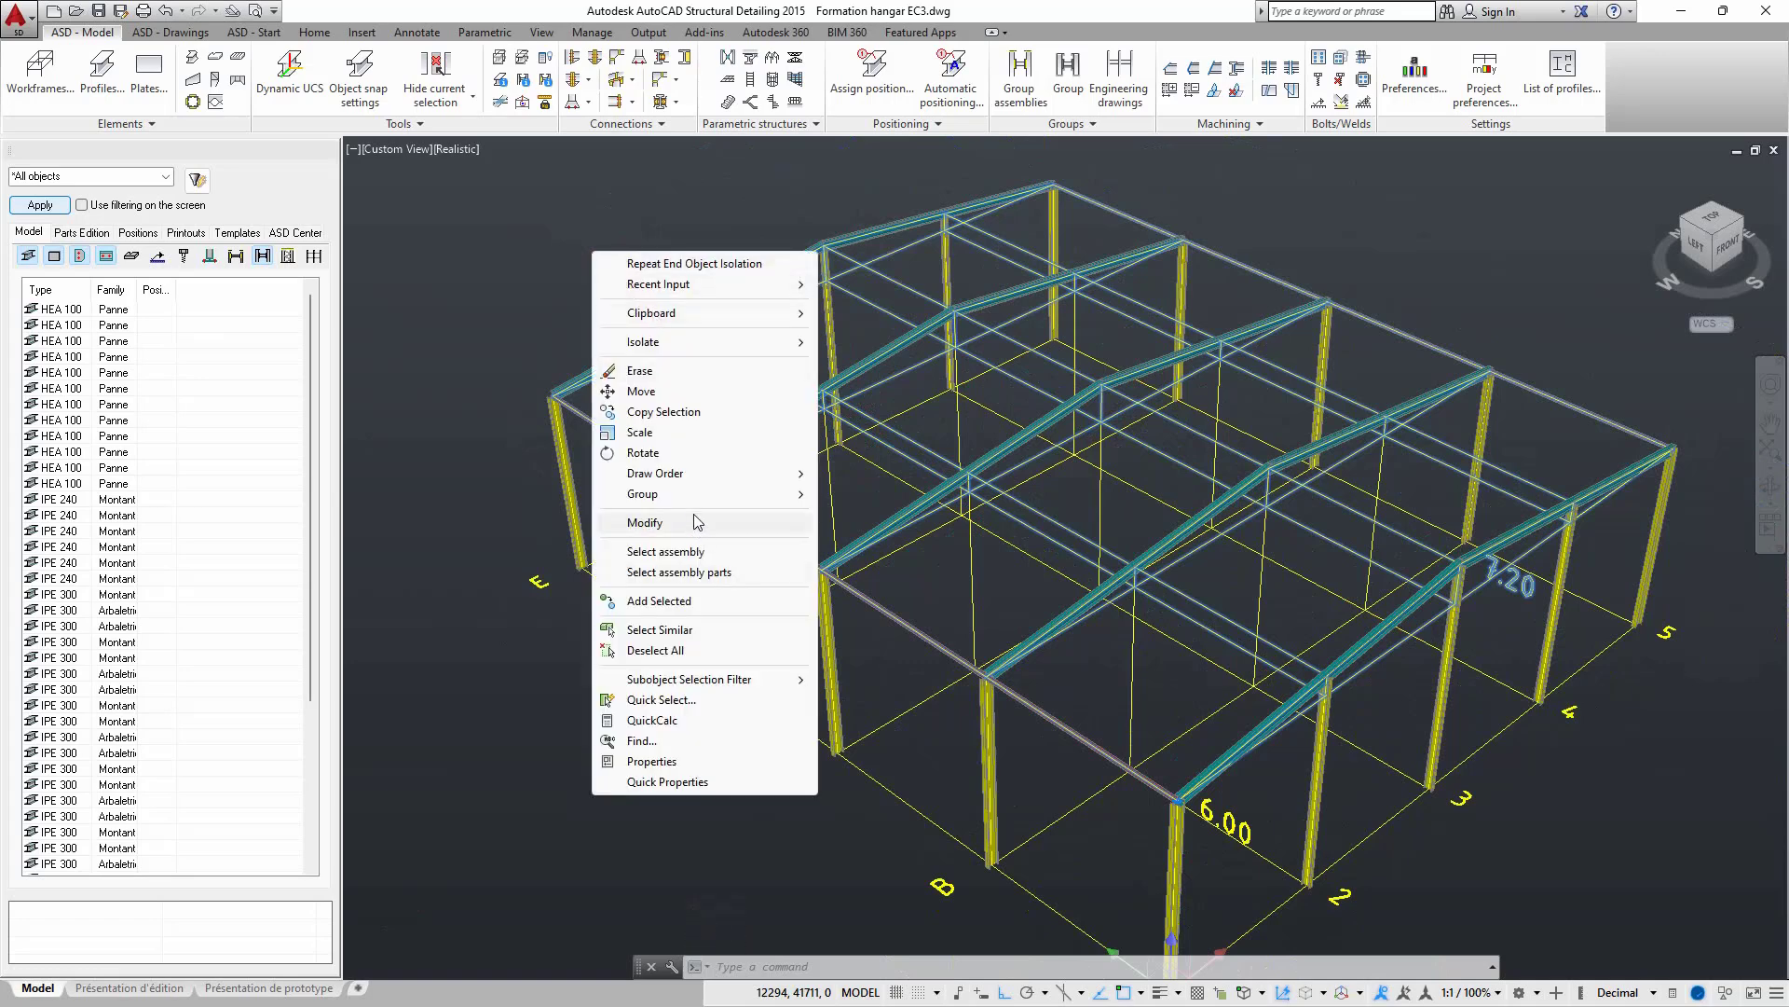
{"action": "mouse_move", "coordinate": [713, 342]}
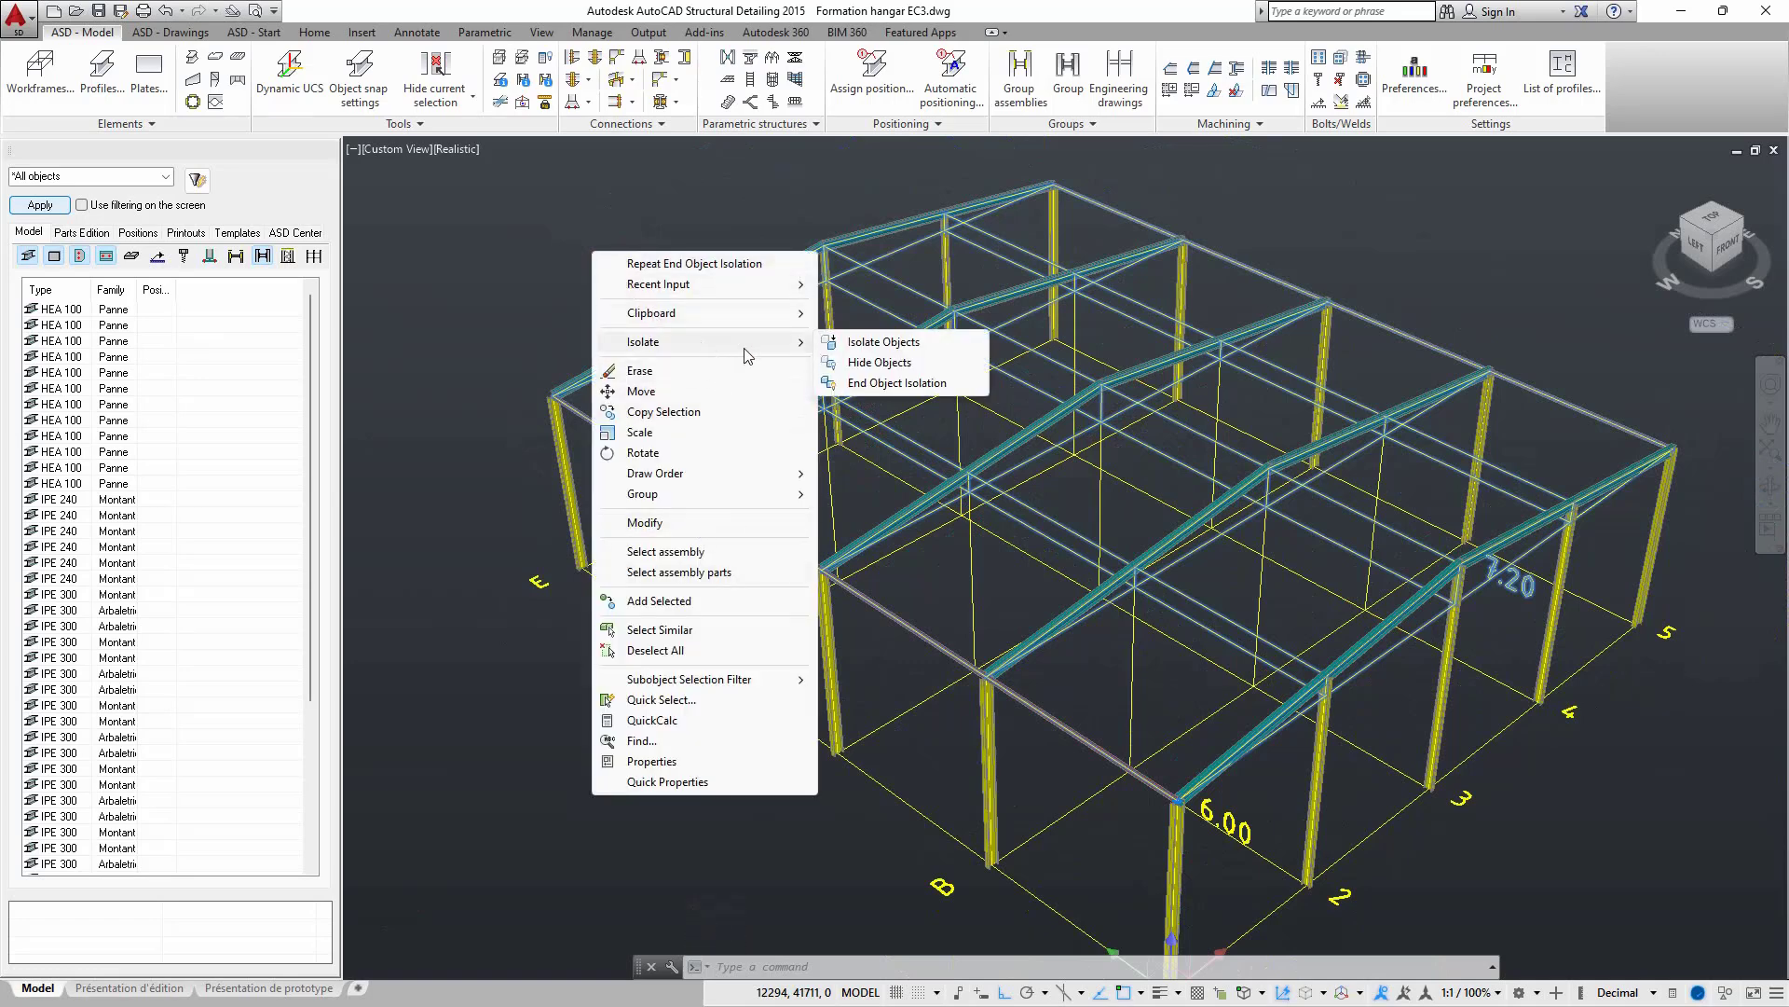
{"action": "left_click", "coordinate": [867, 344]}
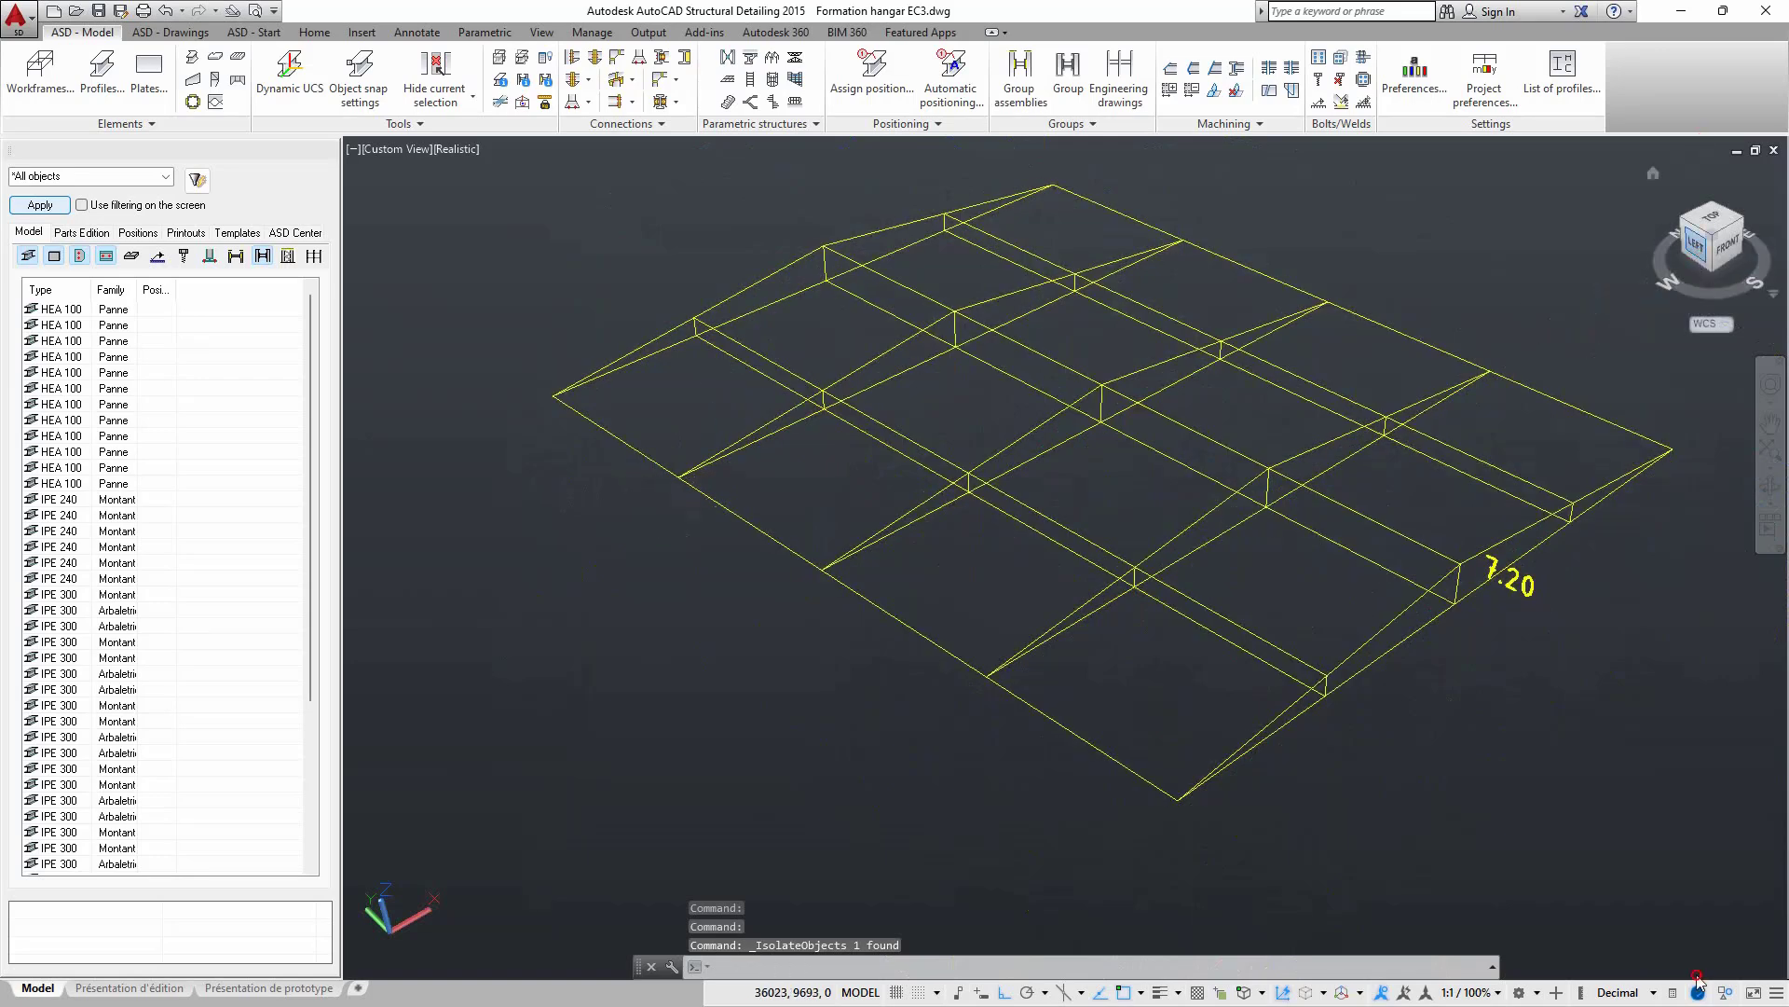
{"action": "left_click_drag", "start_coordinate": [1697, 976], "coordinate": [1697, 867]}
{"action": "left_click", "coordinate": [1652, 174]}
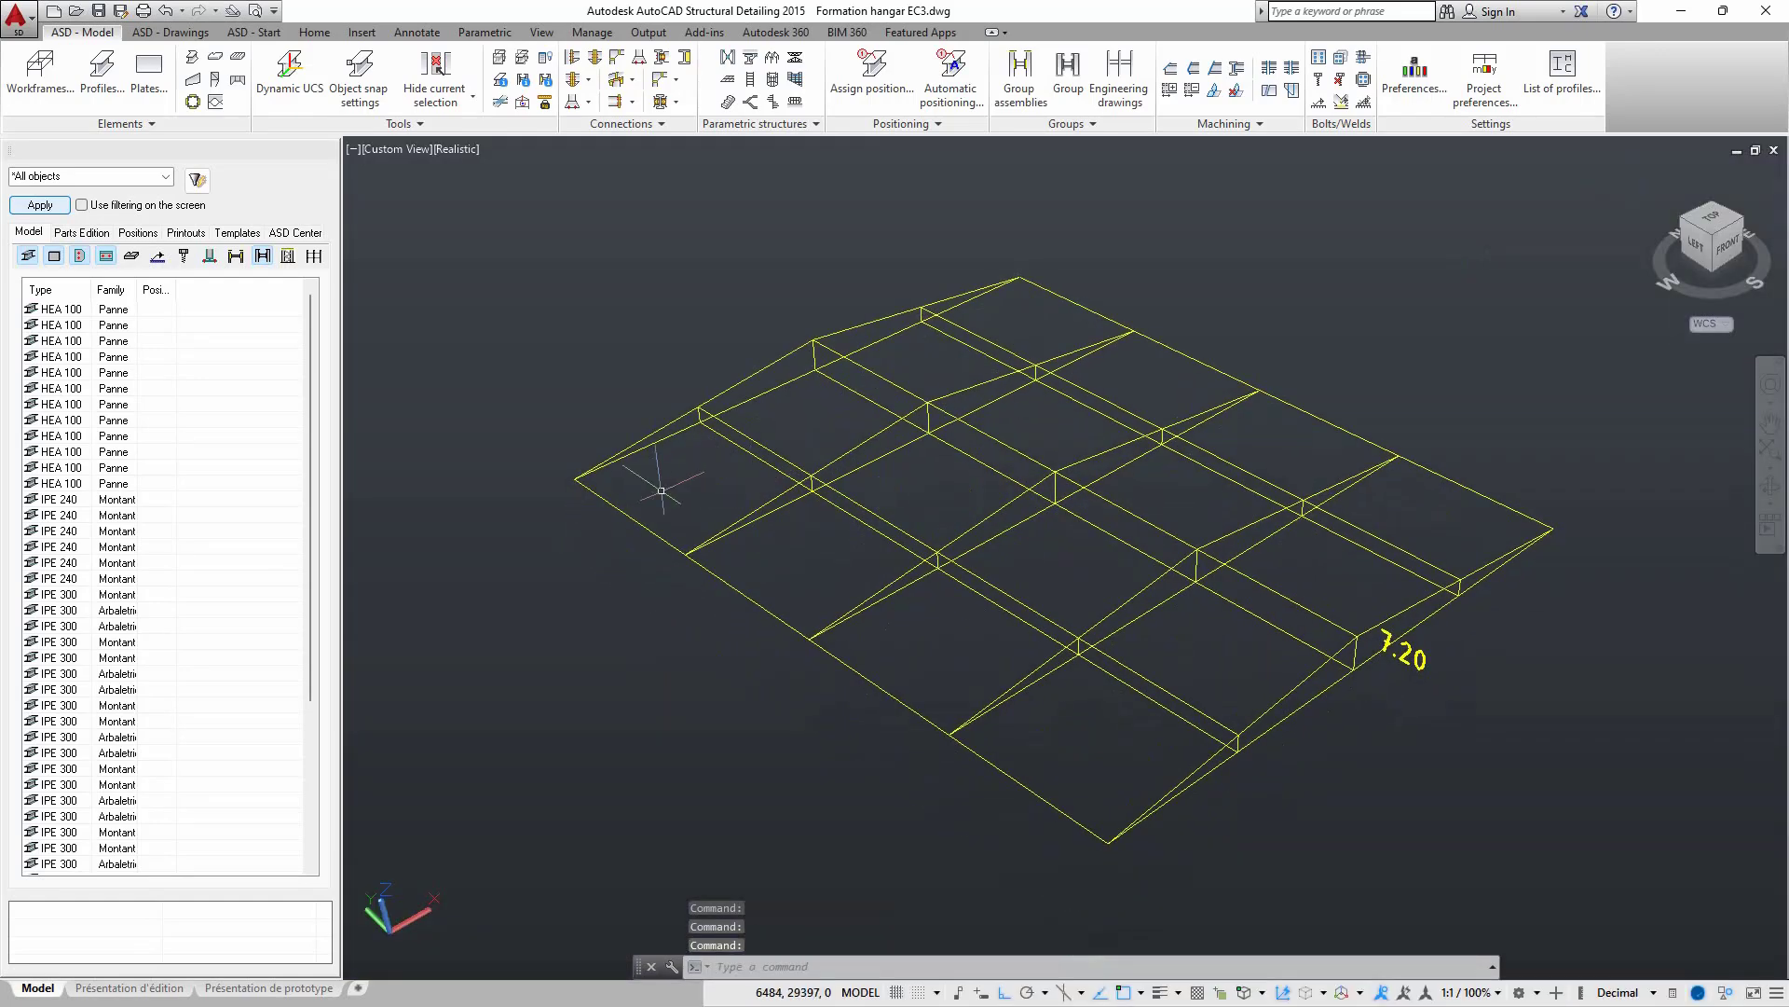
- Start a purlin spread with the first purlin along the eave between axes E and D and the last purlin at the axis D ridge
{"action": "scroll", "coordinate": [593, 486], "scroll_direction": "up", "scroll_amount": 1}
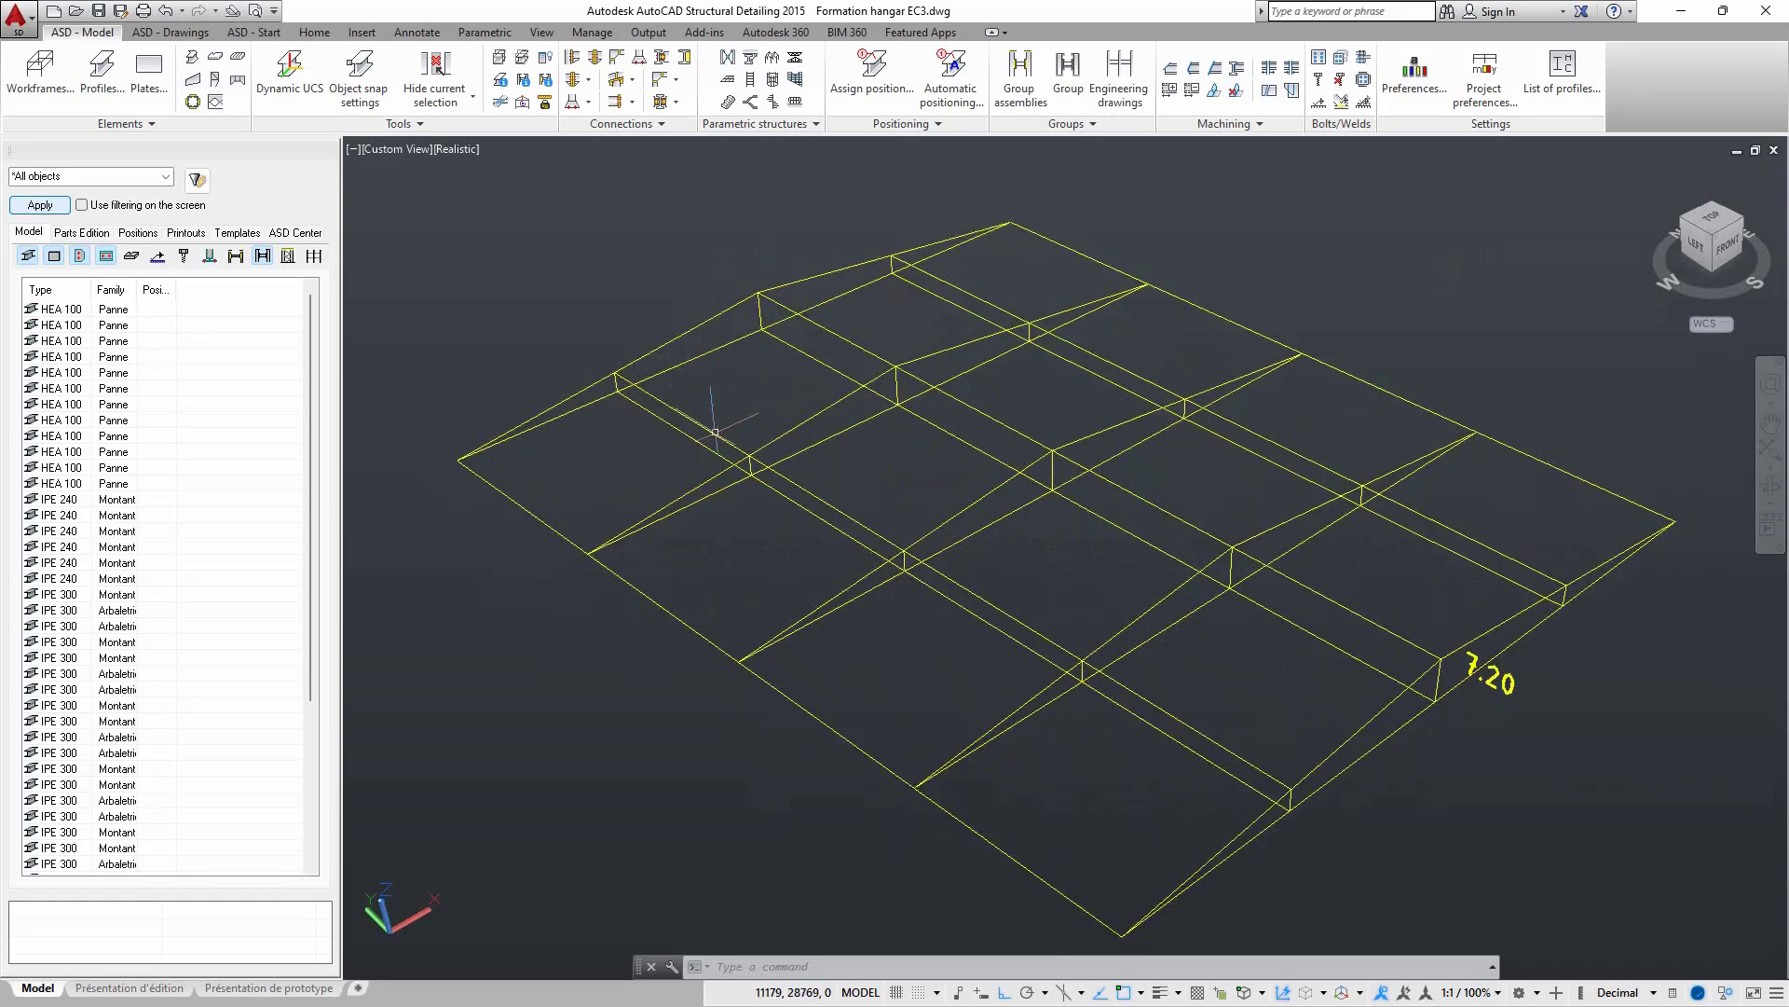
{"action": "scroll", "coordinate": [650, 507], "scroll_direction": "up", "scroll_amount": 2}
{"action": "scroll", "coordinate": [620, 521], "scroll_direction": "up", "scroll_amount": 1}
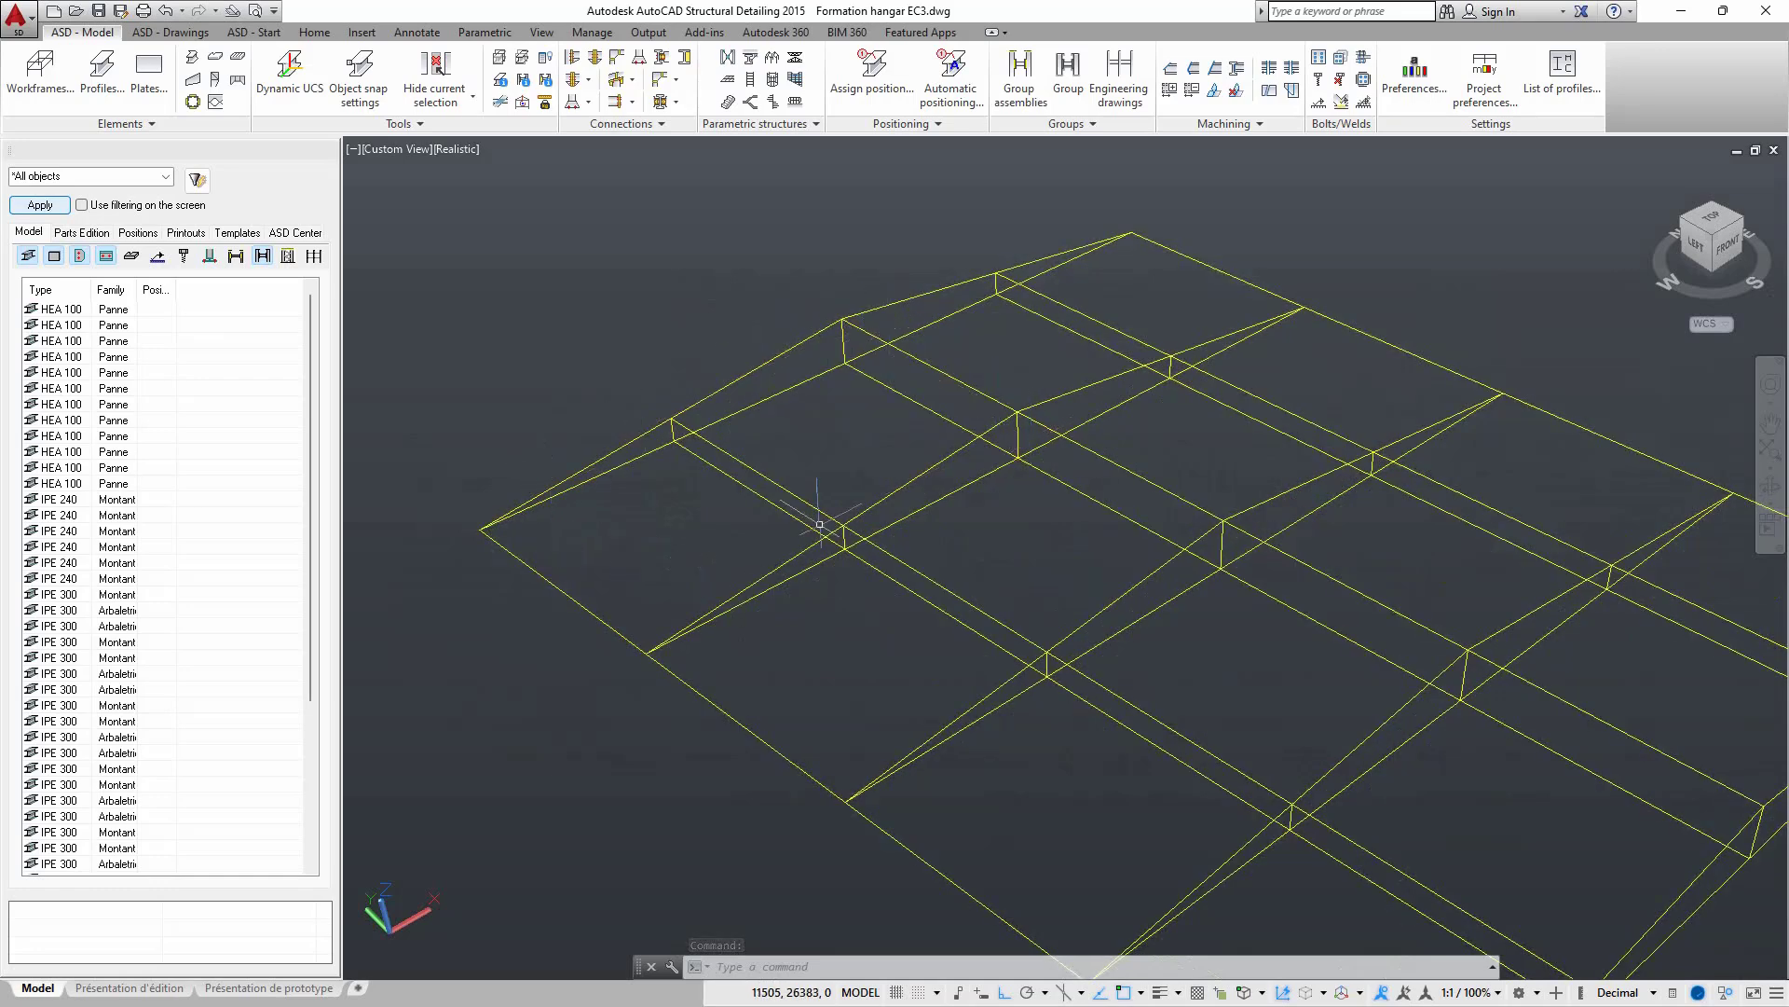
{"action": "scroll", "coordinate": [941, 381], "scroll_direction": "down", "scroll_amount": 1}
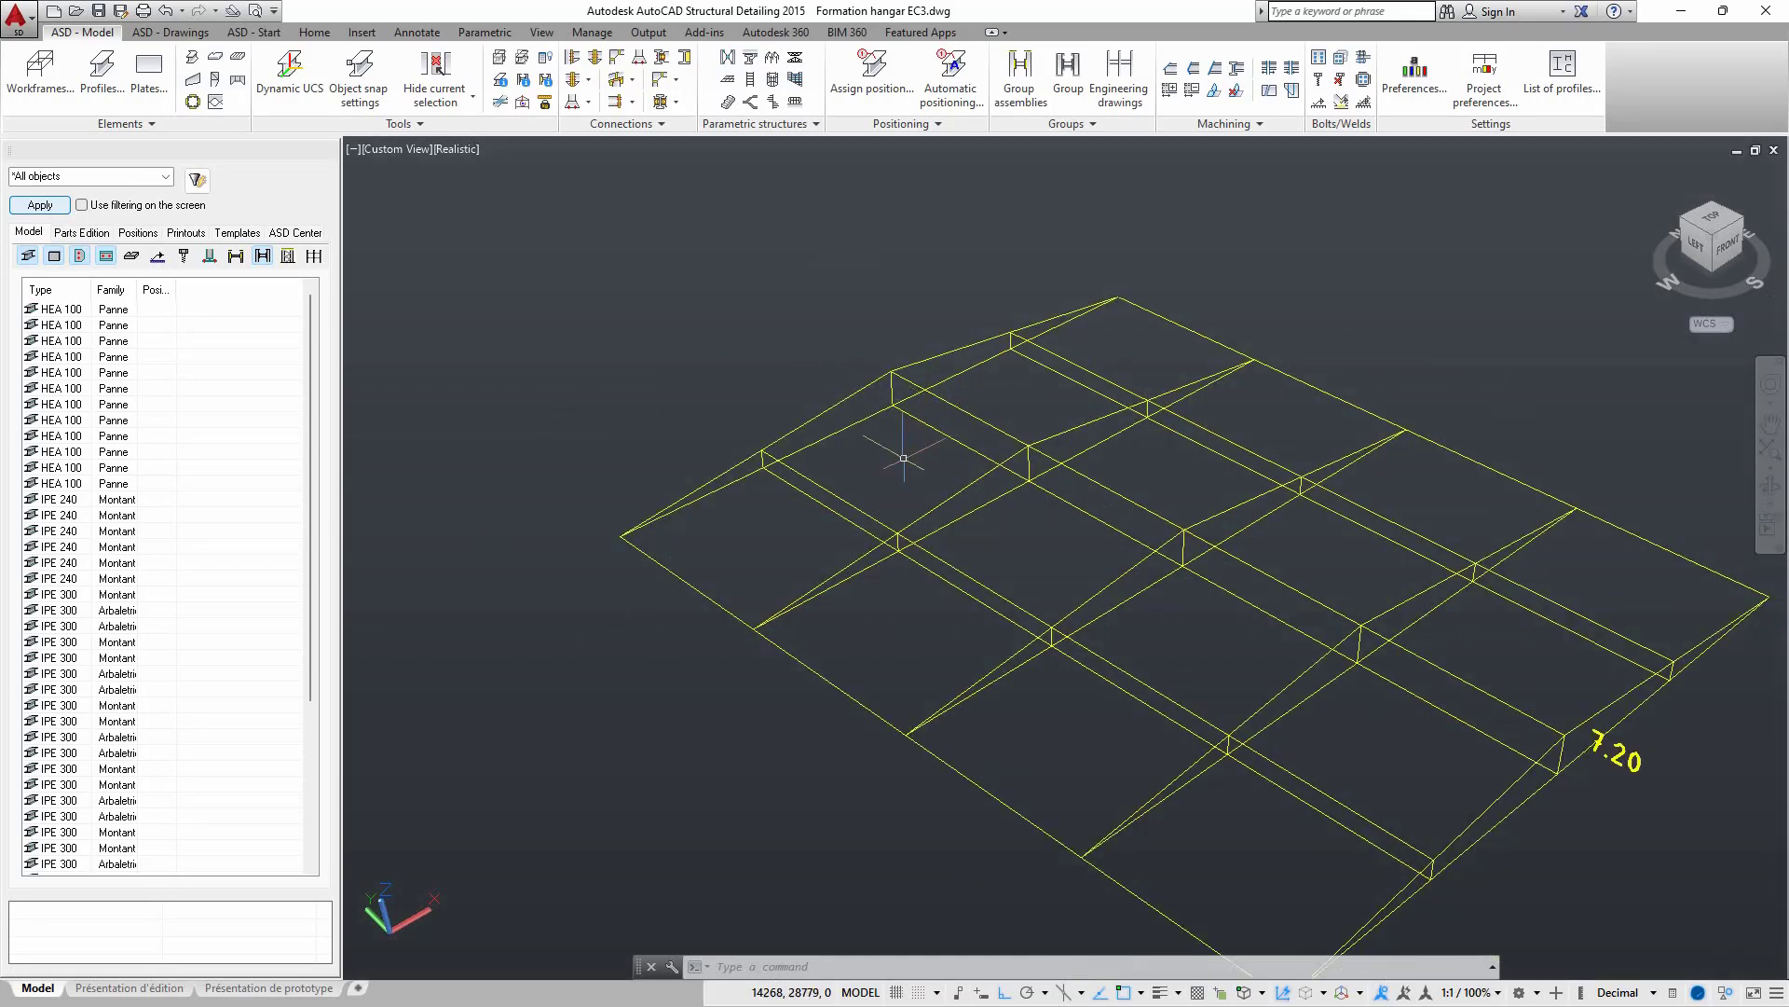
{"action": "middle_click_drag", "start_coordinate": [909, 456], "coordinate": [979, 442]}
{"action": "scroll", "coordinate": [759, 488], "scroll_direction": "up", "scroll_amount": 1}
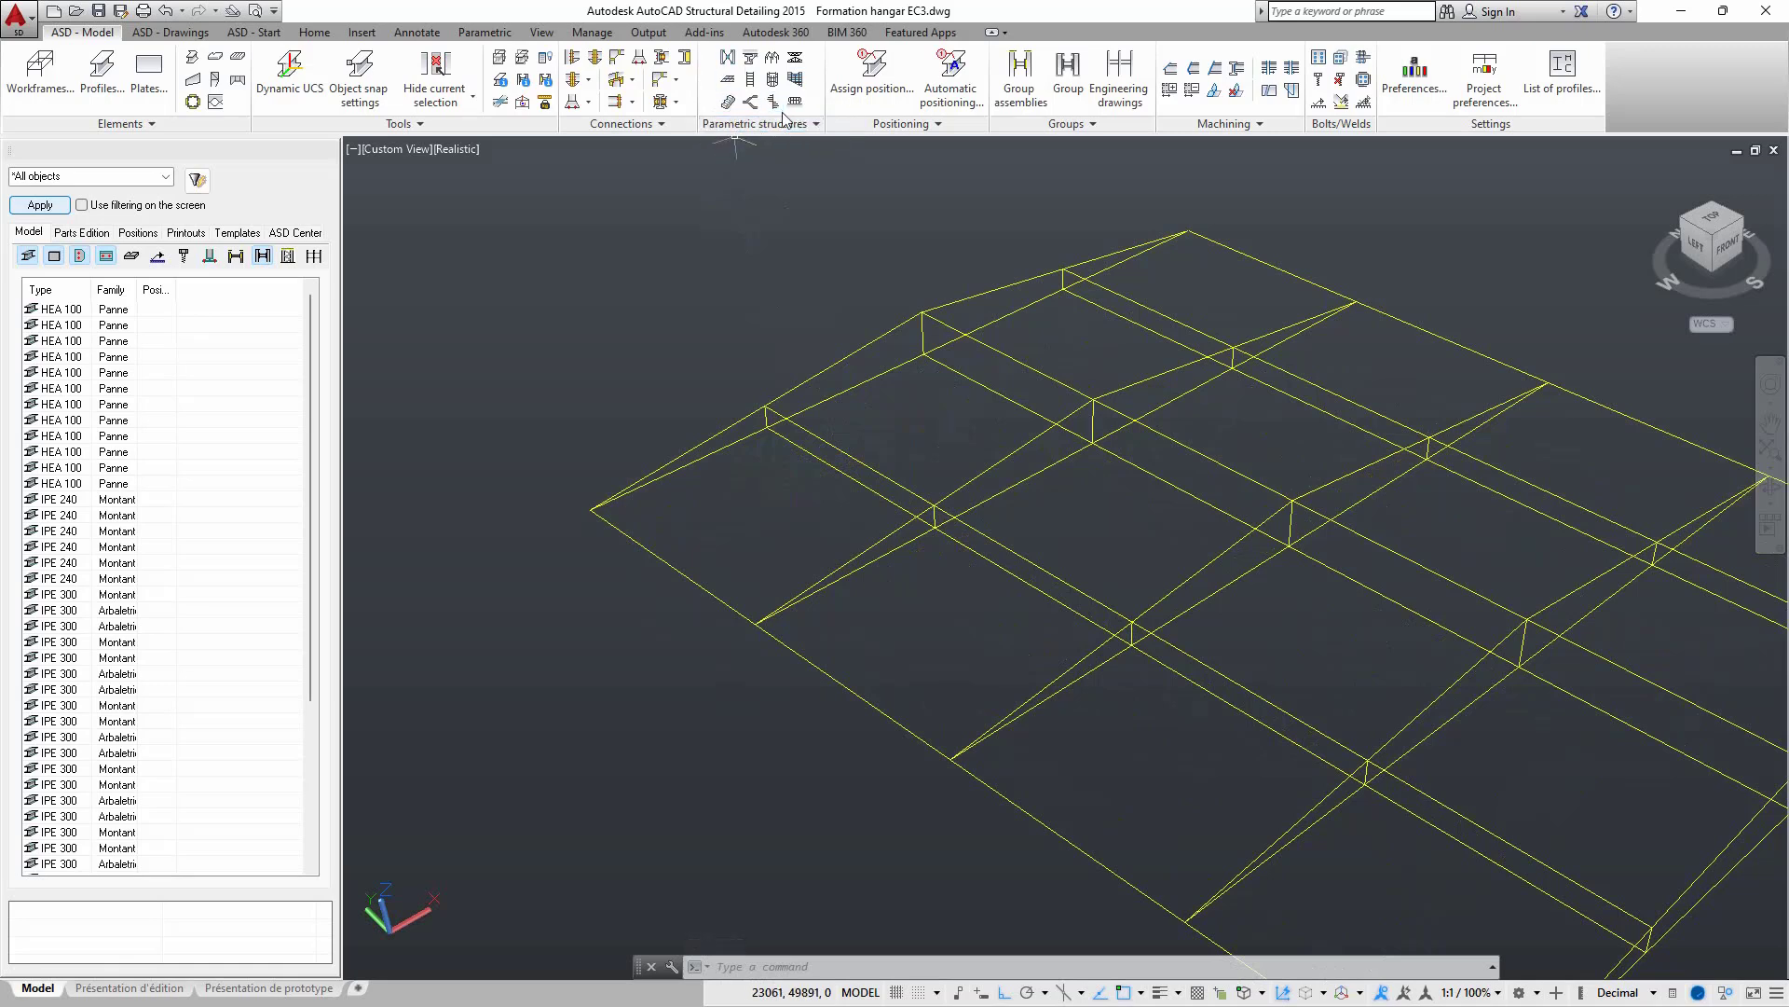
{"action": "left_click", "coordinate": [728, 82]}
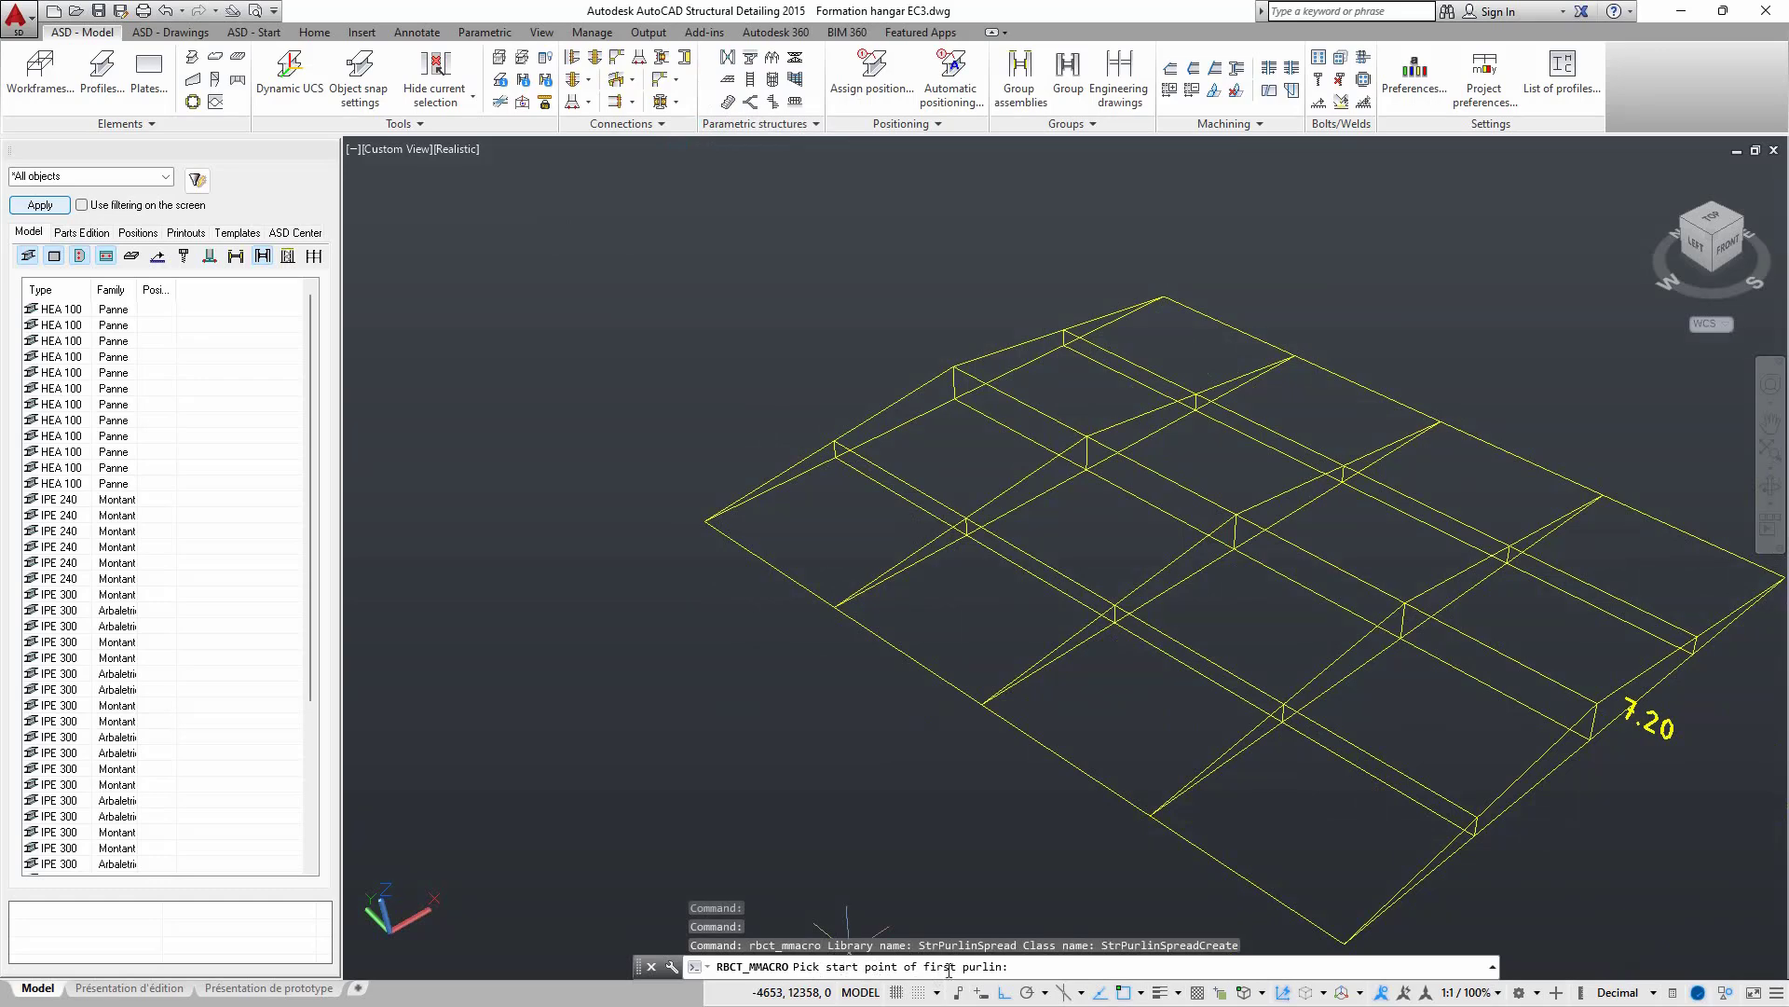
{"action": "scroll", "coordinate": [811, 559], "scroll_direction": "up", "scroll_amount": 2}
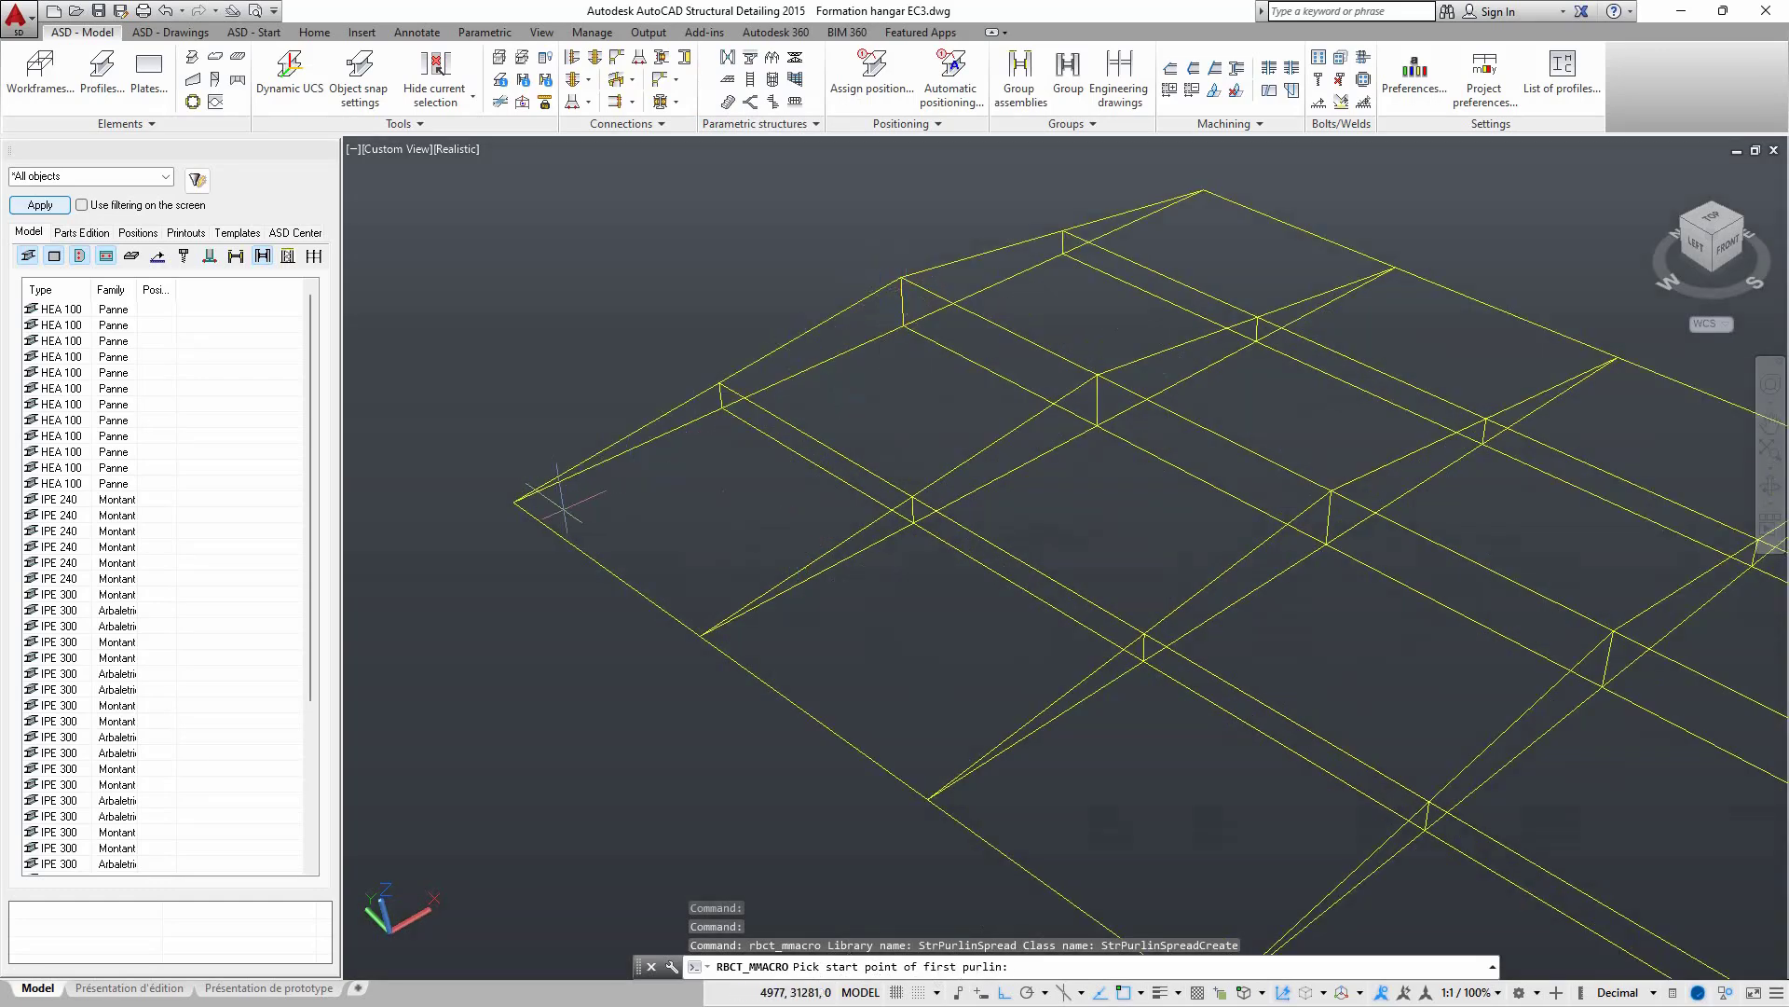
{"action": "left_click", "coordinate": [514, 502]}
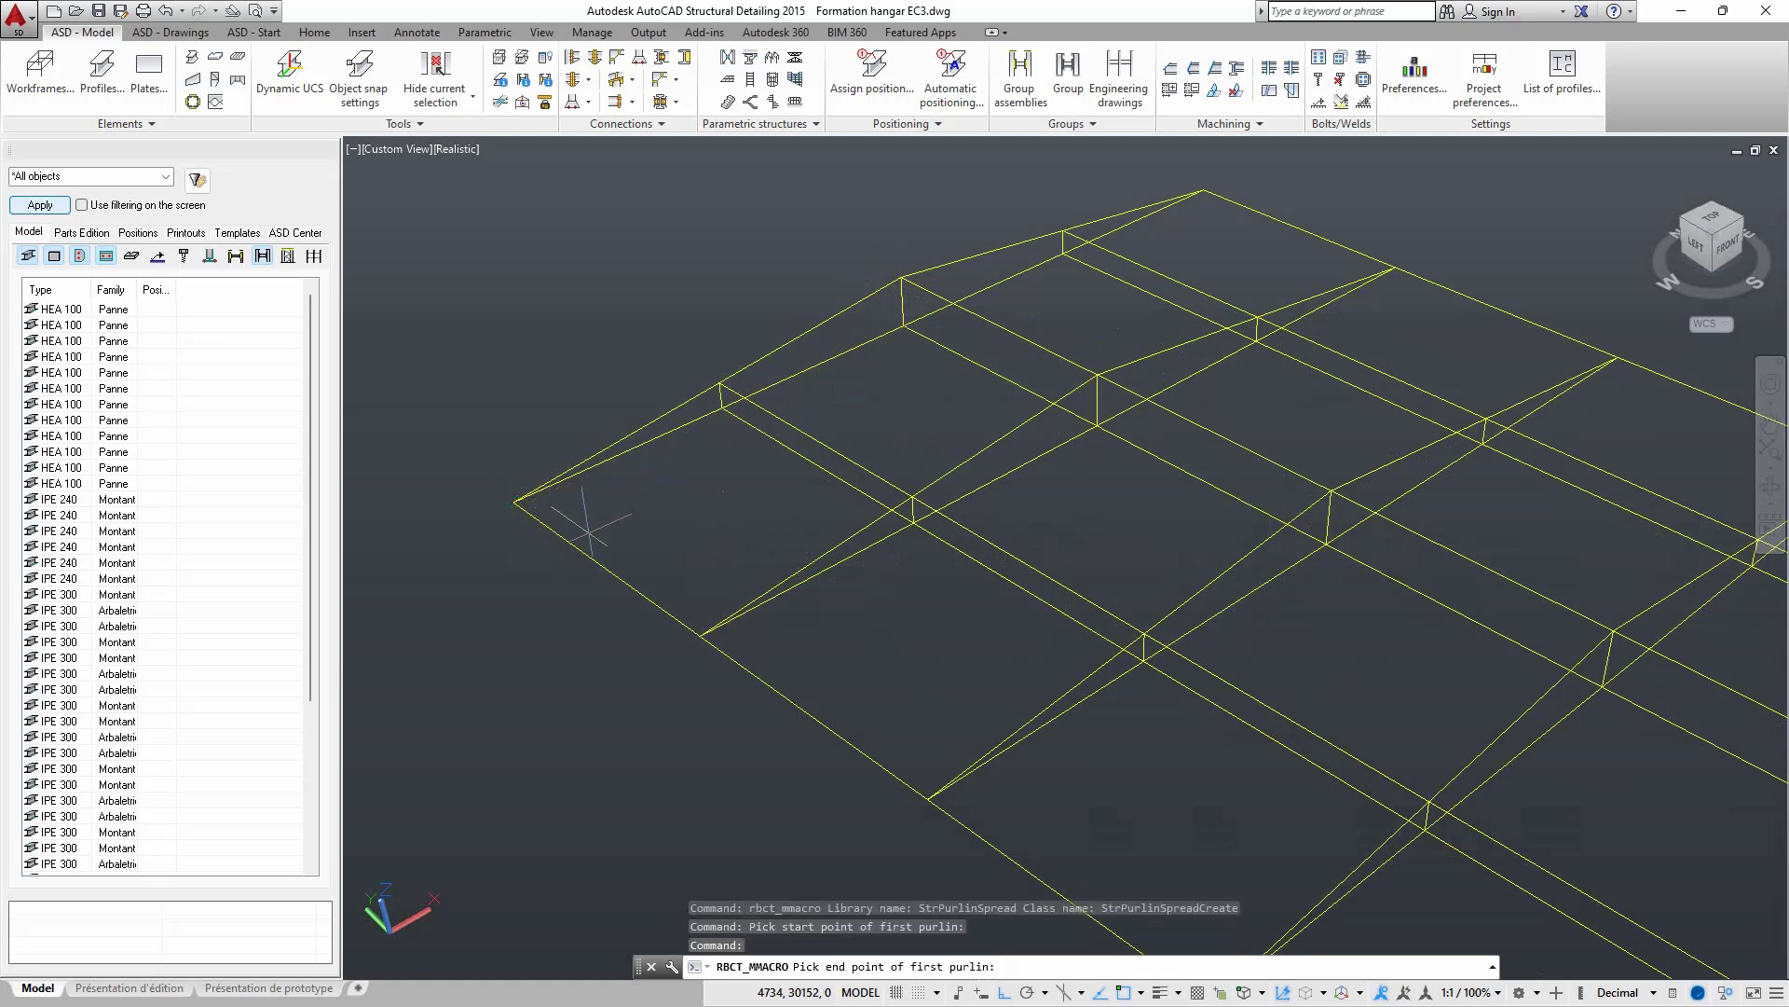
{"action": "left_click", "coordinate": [699, 639]}
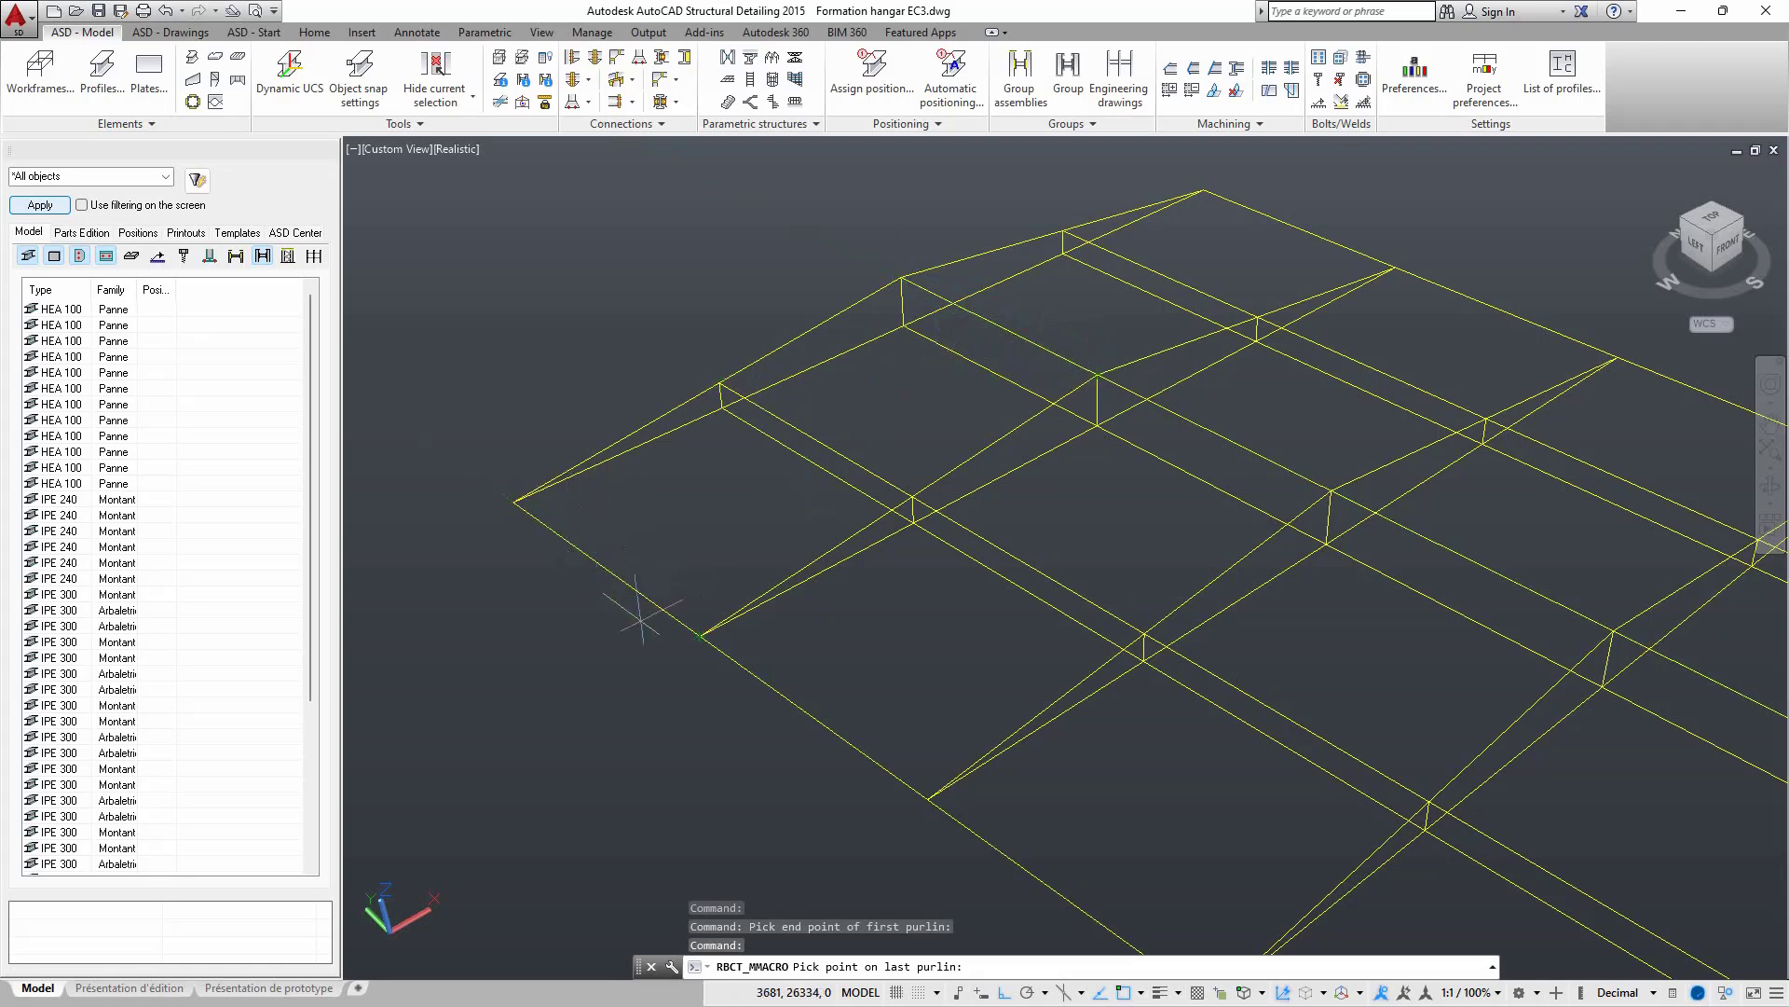
{"action": "left_click", "coordinate": [1097, 373]}
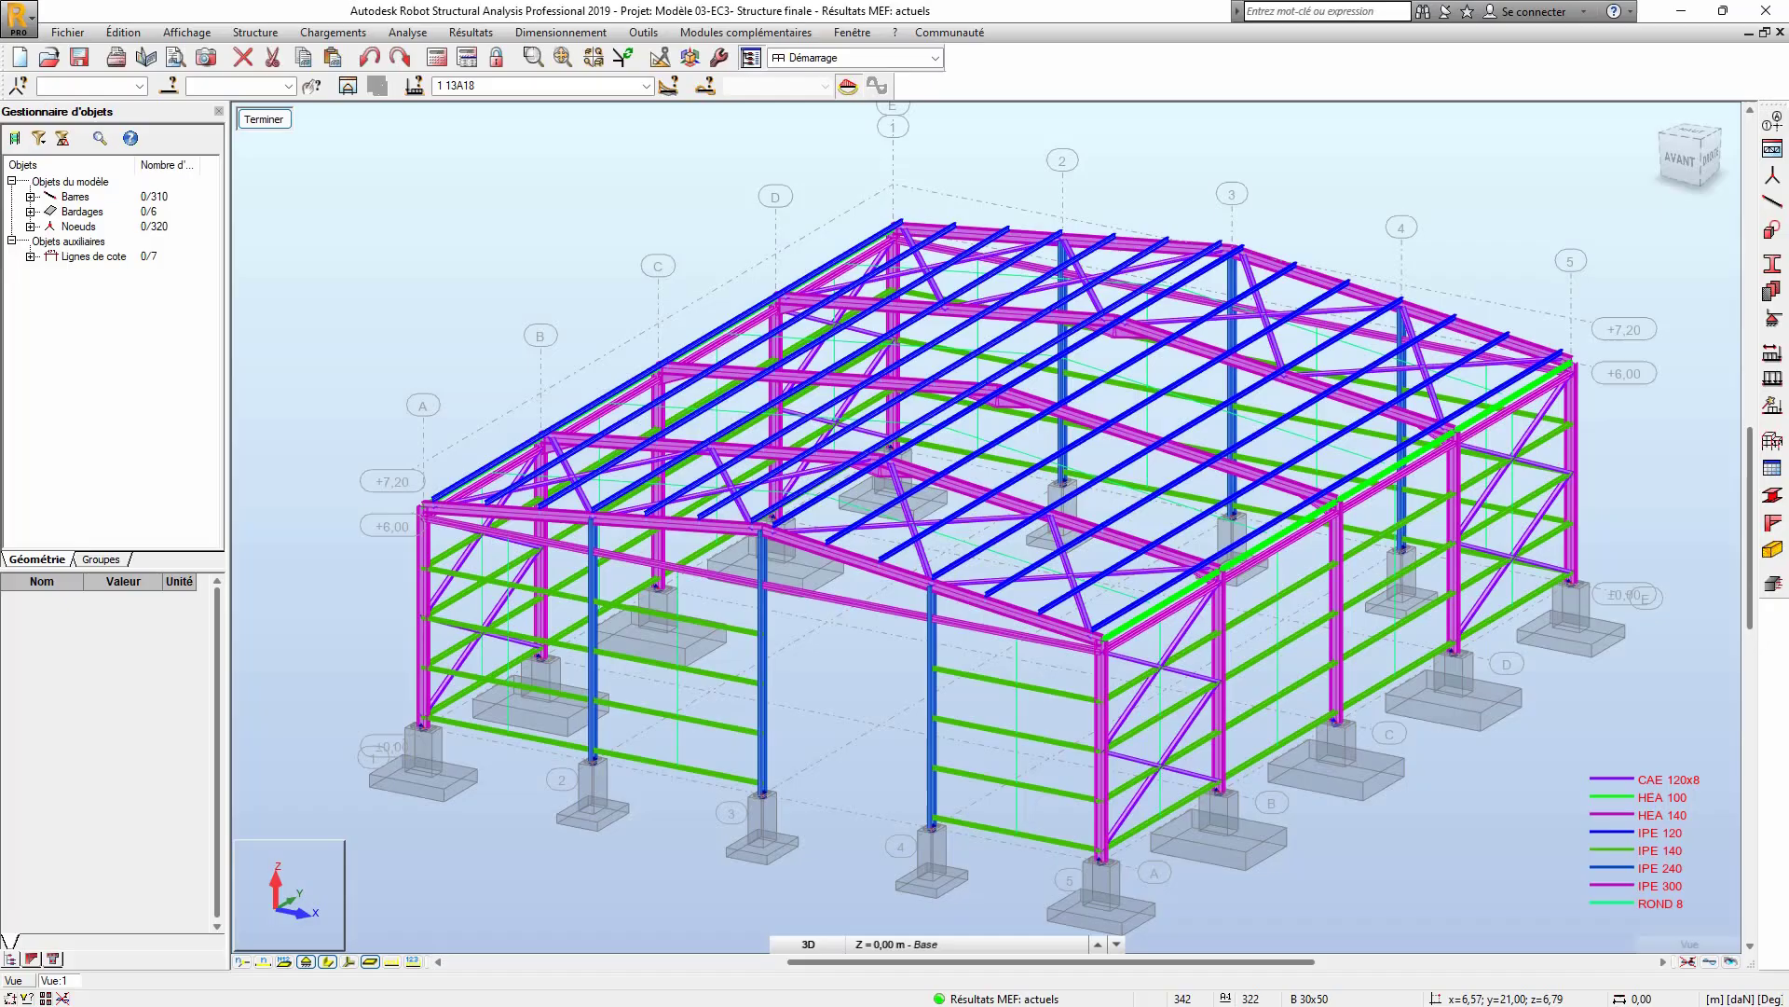
- Switch to Robot Structural Analysis and show only the axis C portal frame and its seven purlins towards axis D in a new view
{"action": "left_click", "coordinate": [657, 270]}
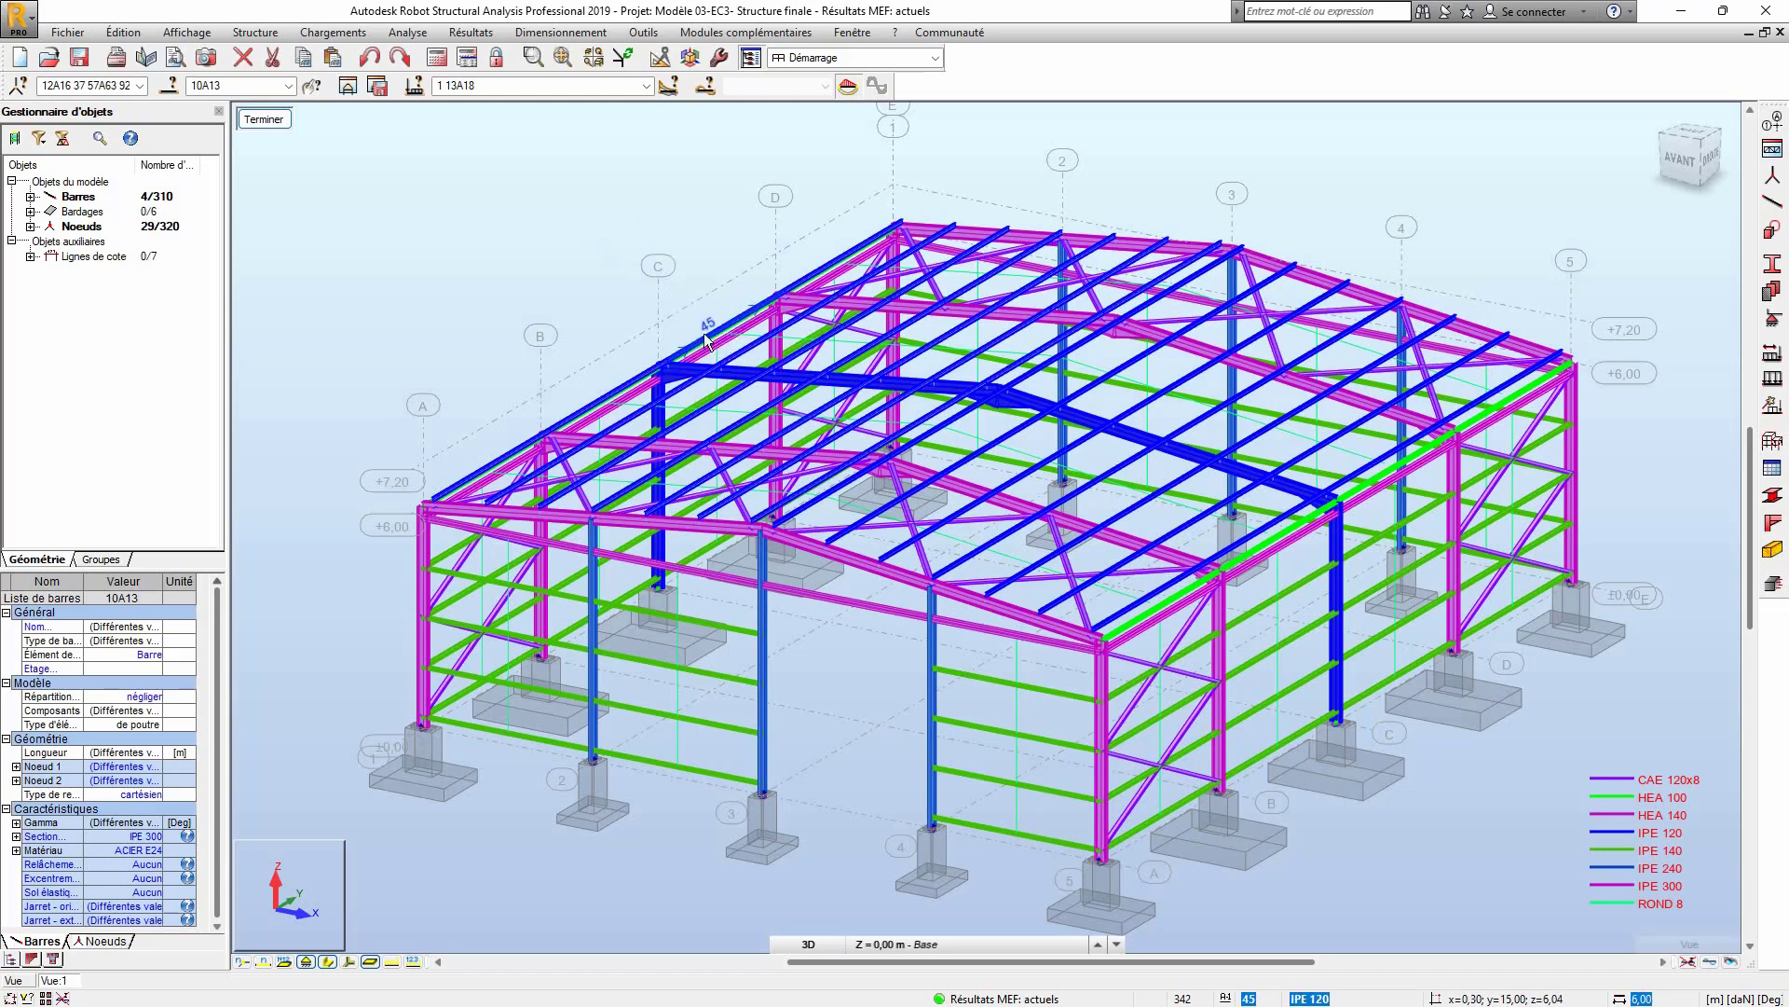
{"action": "left_click", "coordinate": [704, 335], "text": "ctrl"}
{"action": "left_click", "coordinate": [746, 345], "text": "ctrl"}
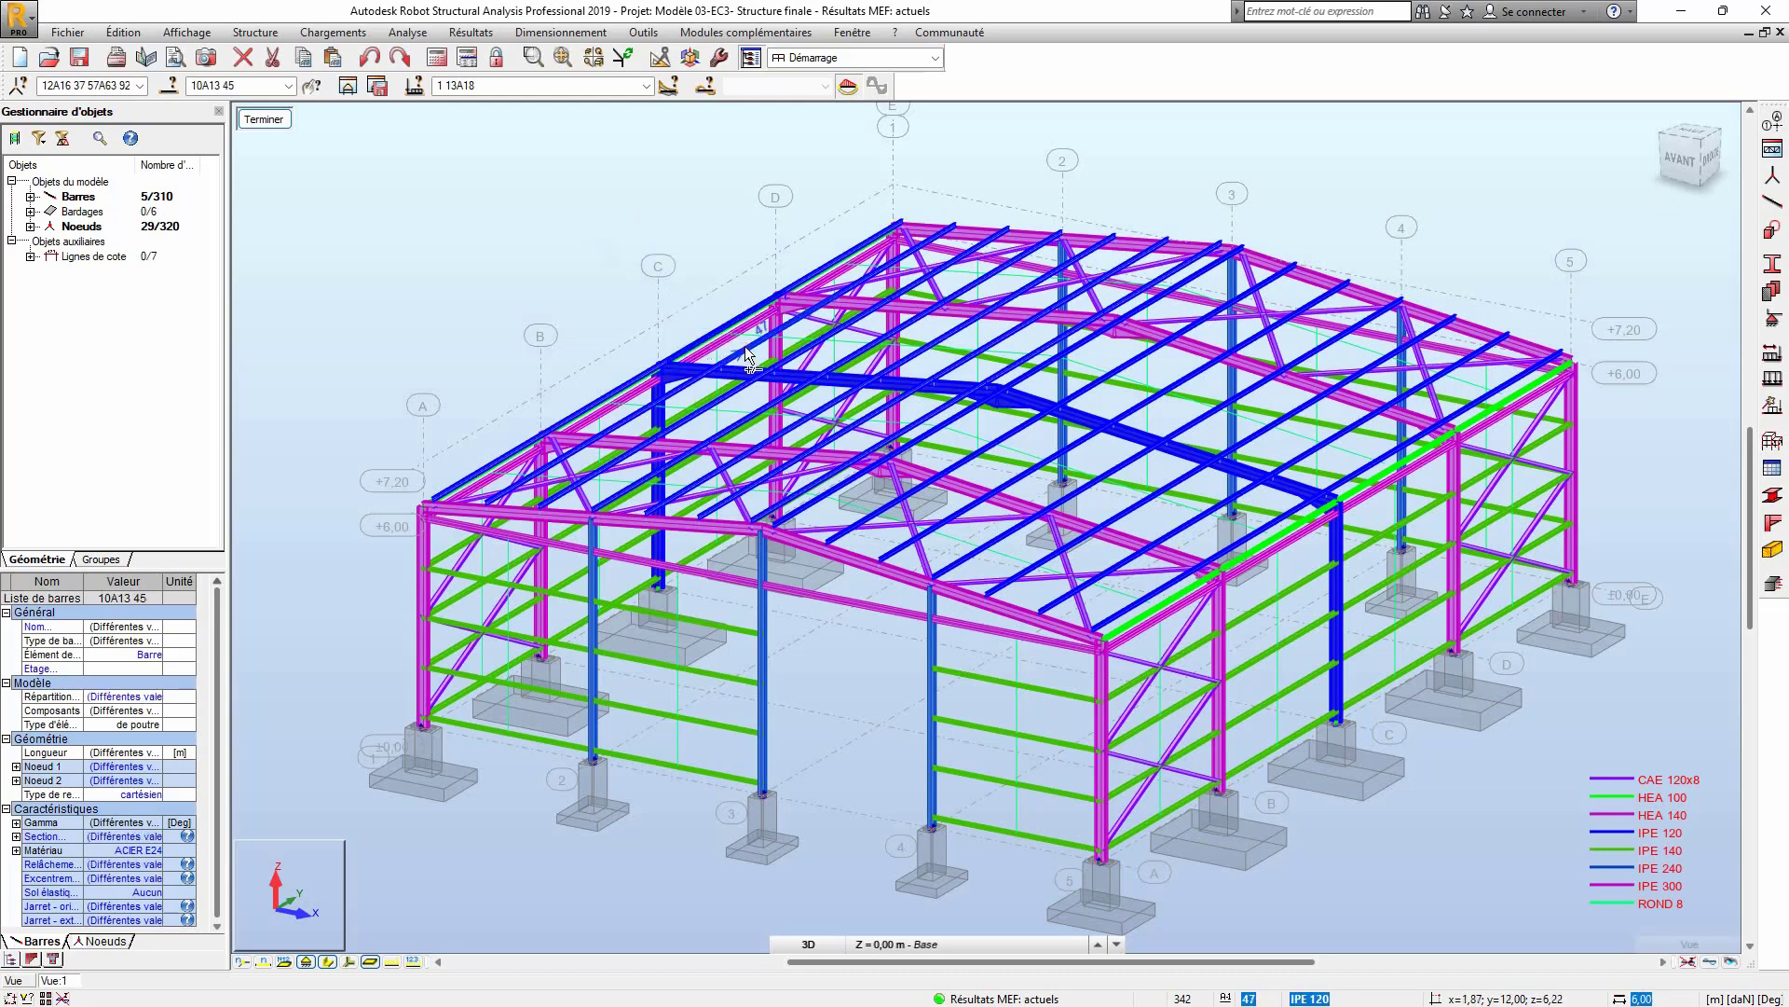
{"action": "left_click", "coordinate": [794, 350], "text": "ctrl"}
{"action": "left_click", "coordinate": [865, 359], "text": "ctrl"}
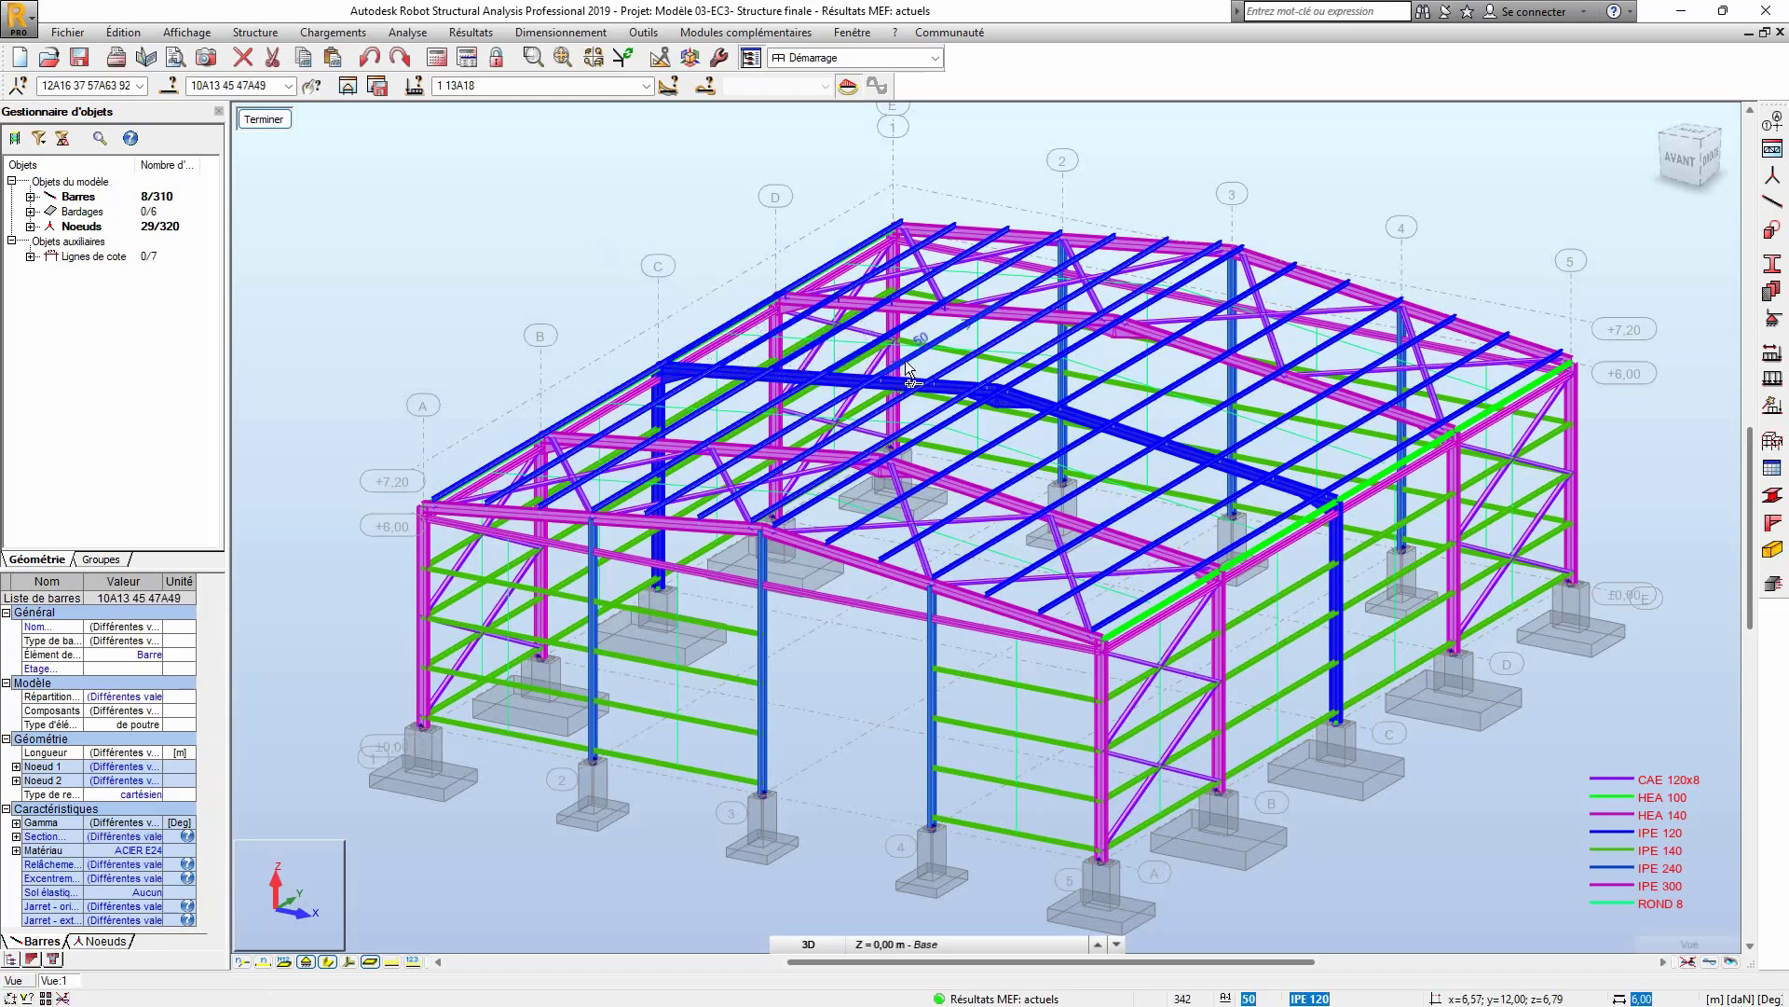
{"action": "left_click", "coordinate": [906, 360], "text": "ctrl"}
{"action": "left_click", "coordinate": [973, 361], "text": "ctrl"}
{"action": "left_click", "coordinate": [1004, 364], "text": "ctrl"}
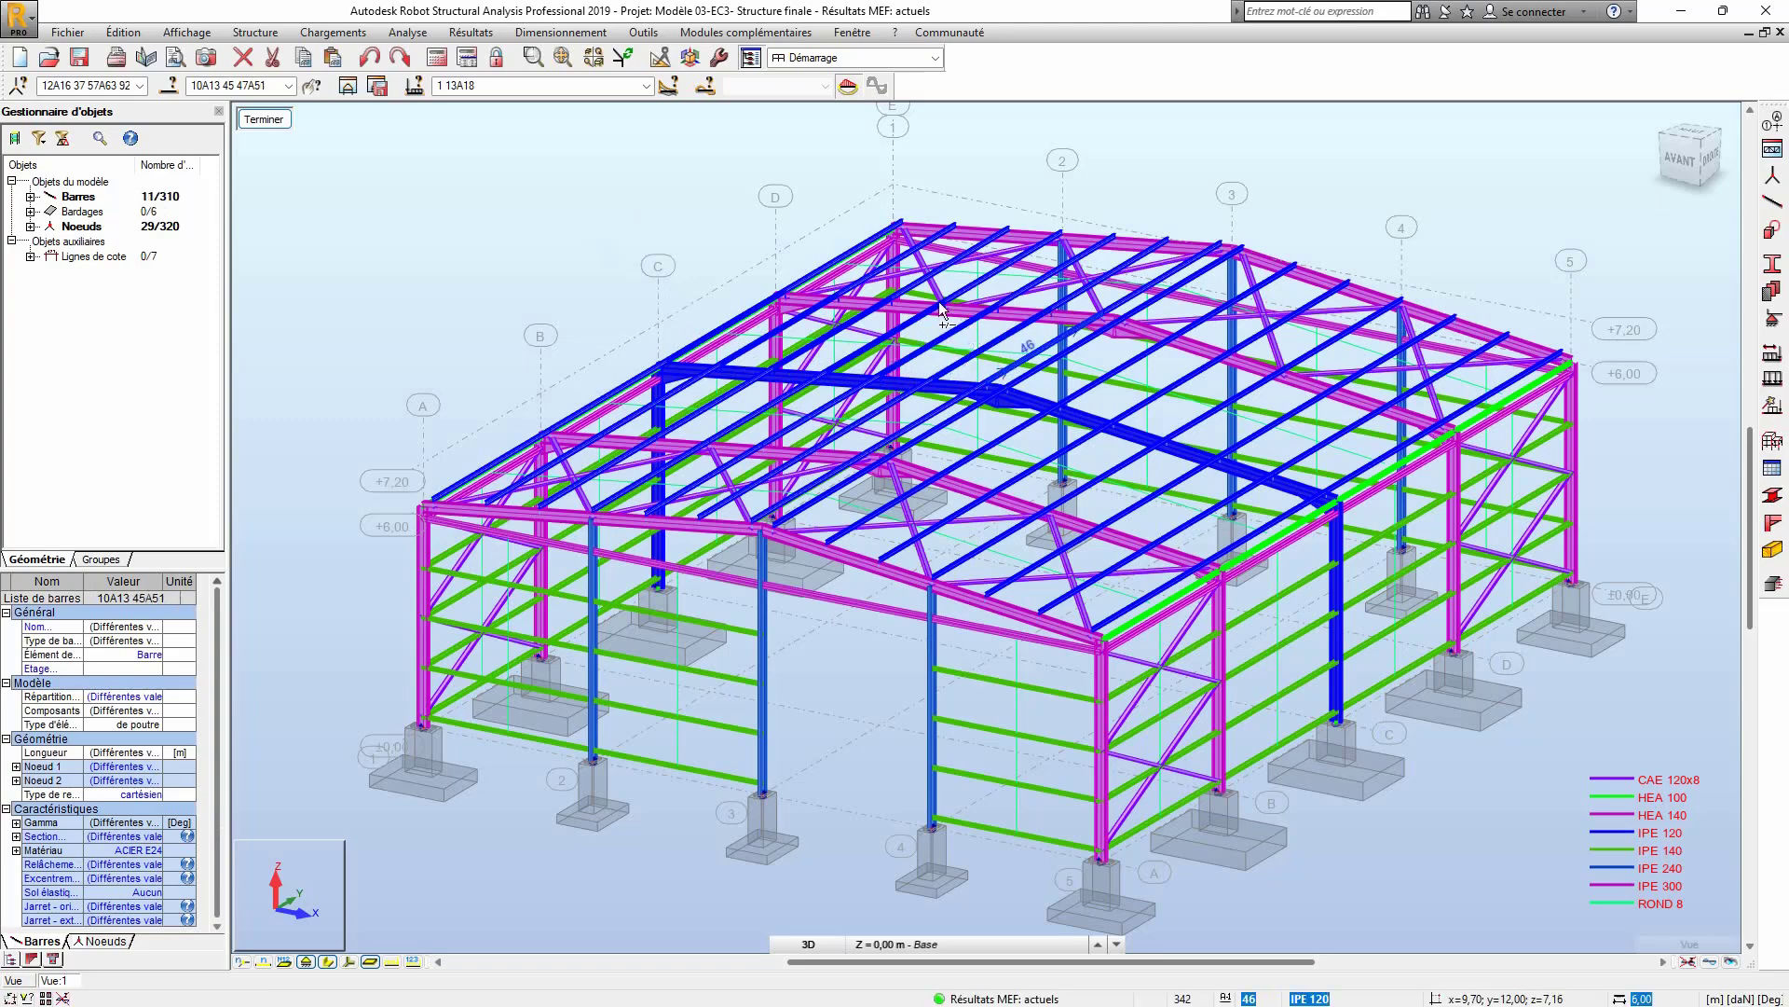
{"action": "left_click", "coordinate": [376, 87]}
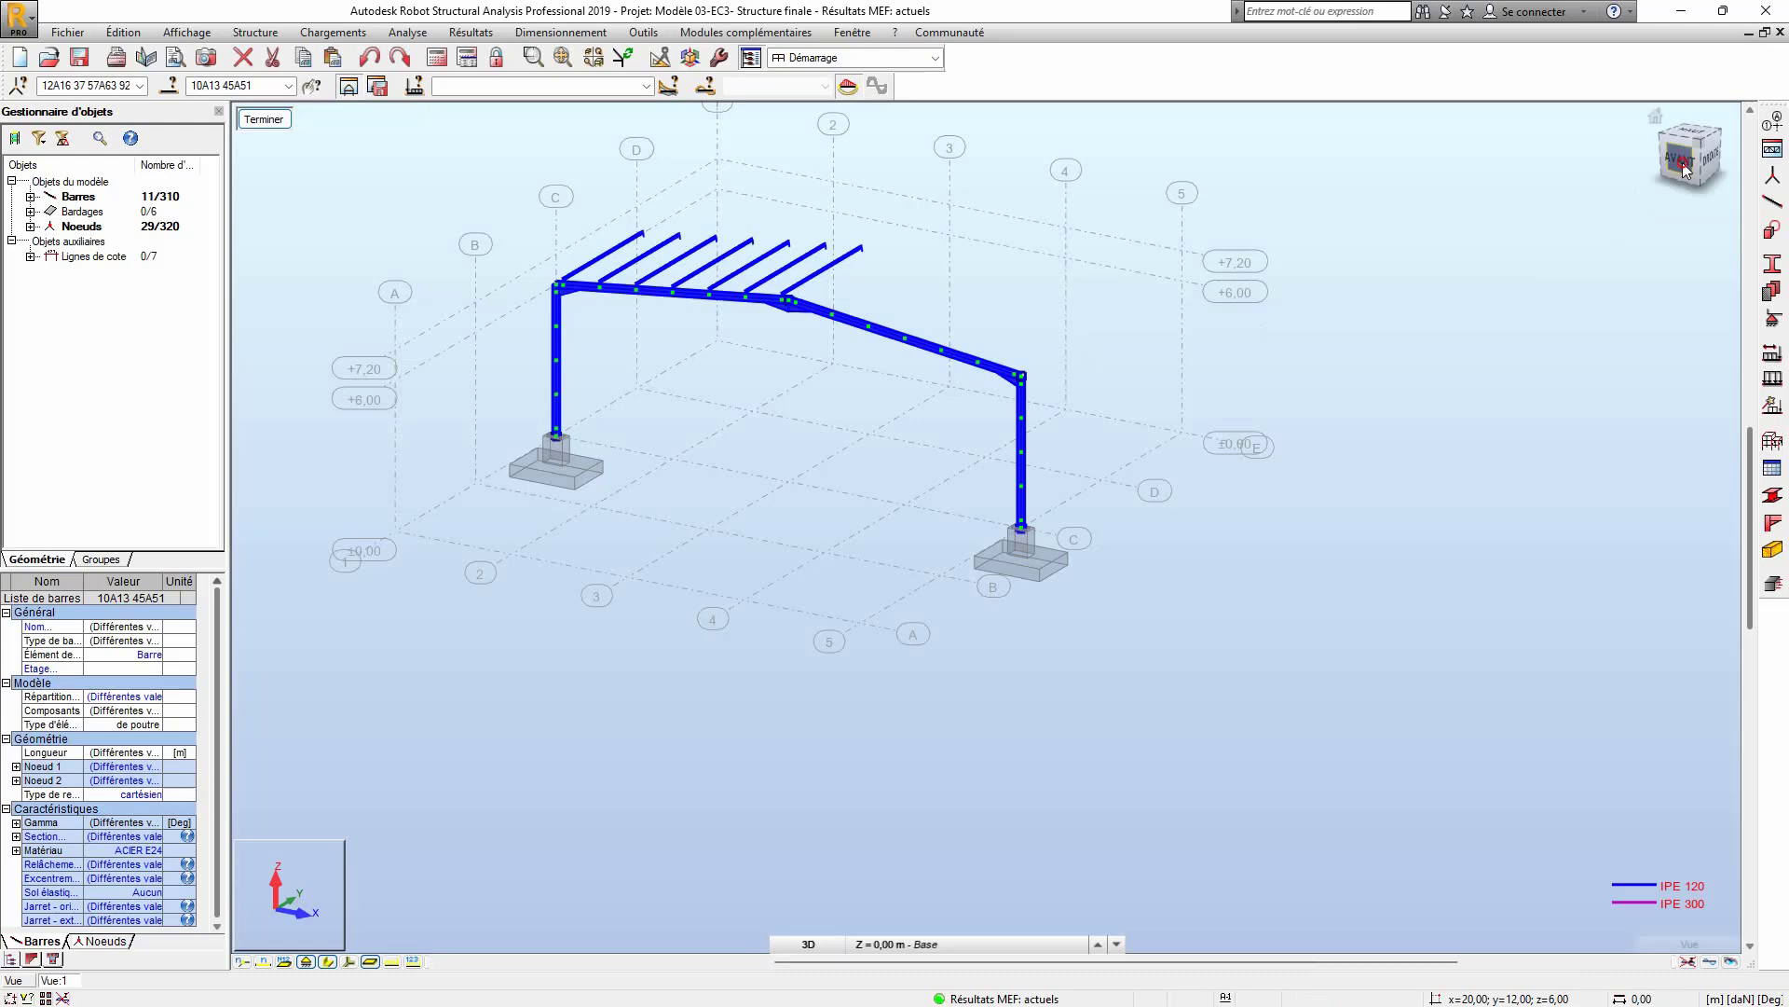
- View the isolated frame from the front and examine the purlin positions along the rafter between axes 1 and 3
{"action": "left_click", "coordinate": [1683, 166]}
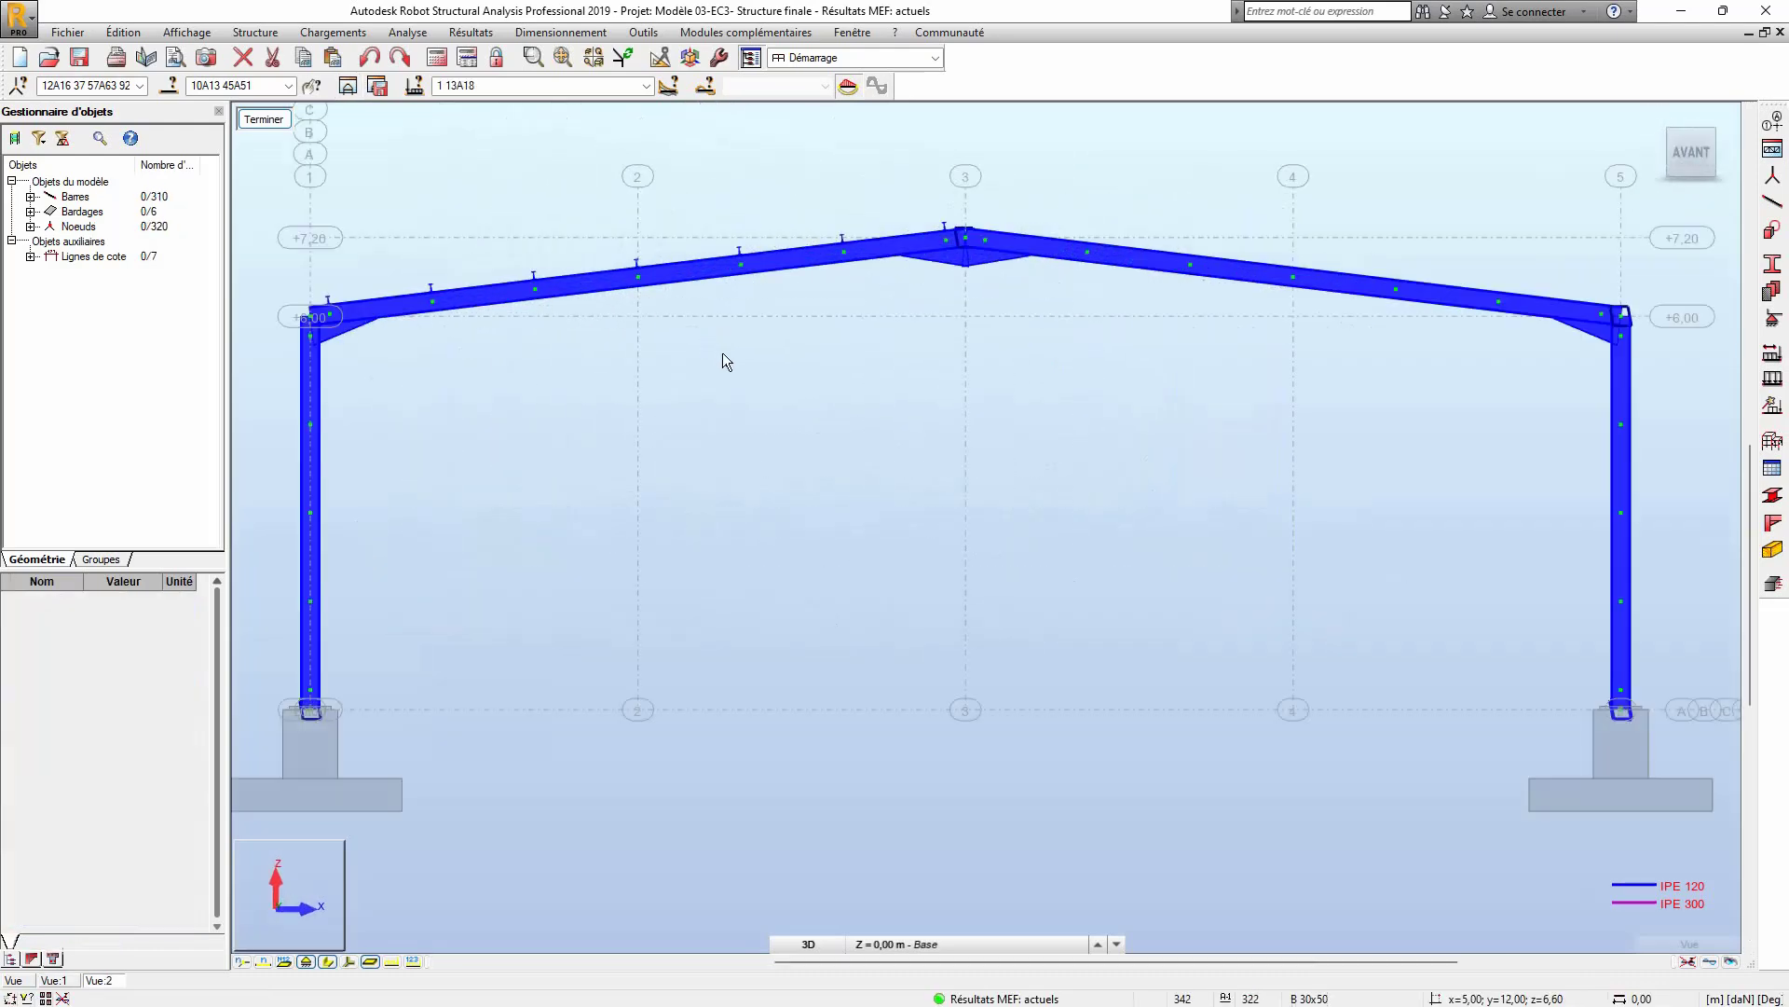
{"action": "scroll", "coordinate": [663, 463], "scroll_direction": "up", "scroll_amount": 3}
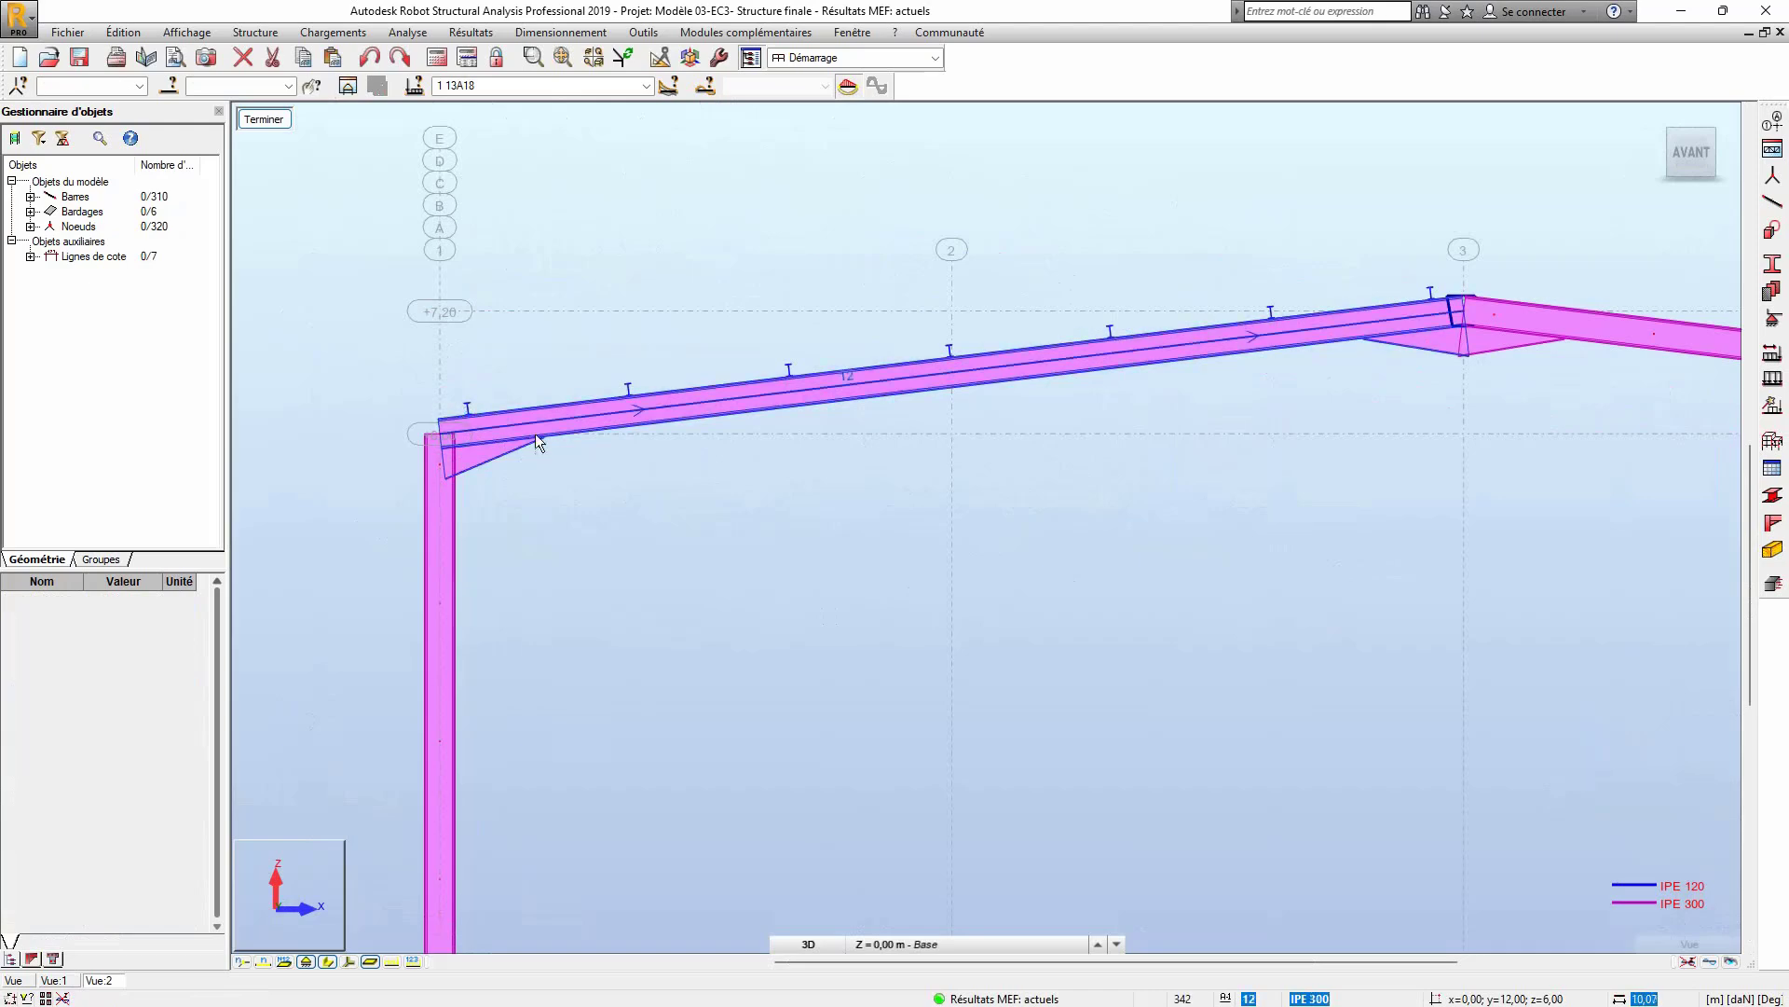
{"action": "middle_click_drag", "start_coordinate": [587, 456], "coordinate": [540, 468]}
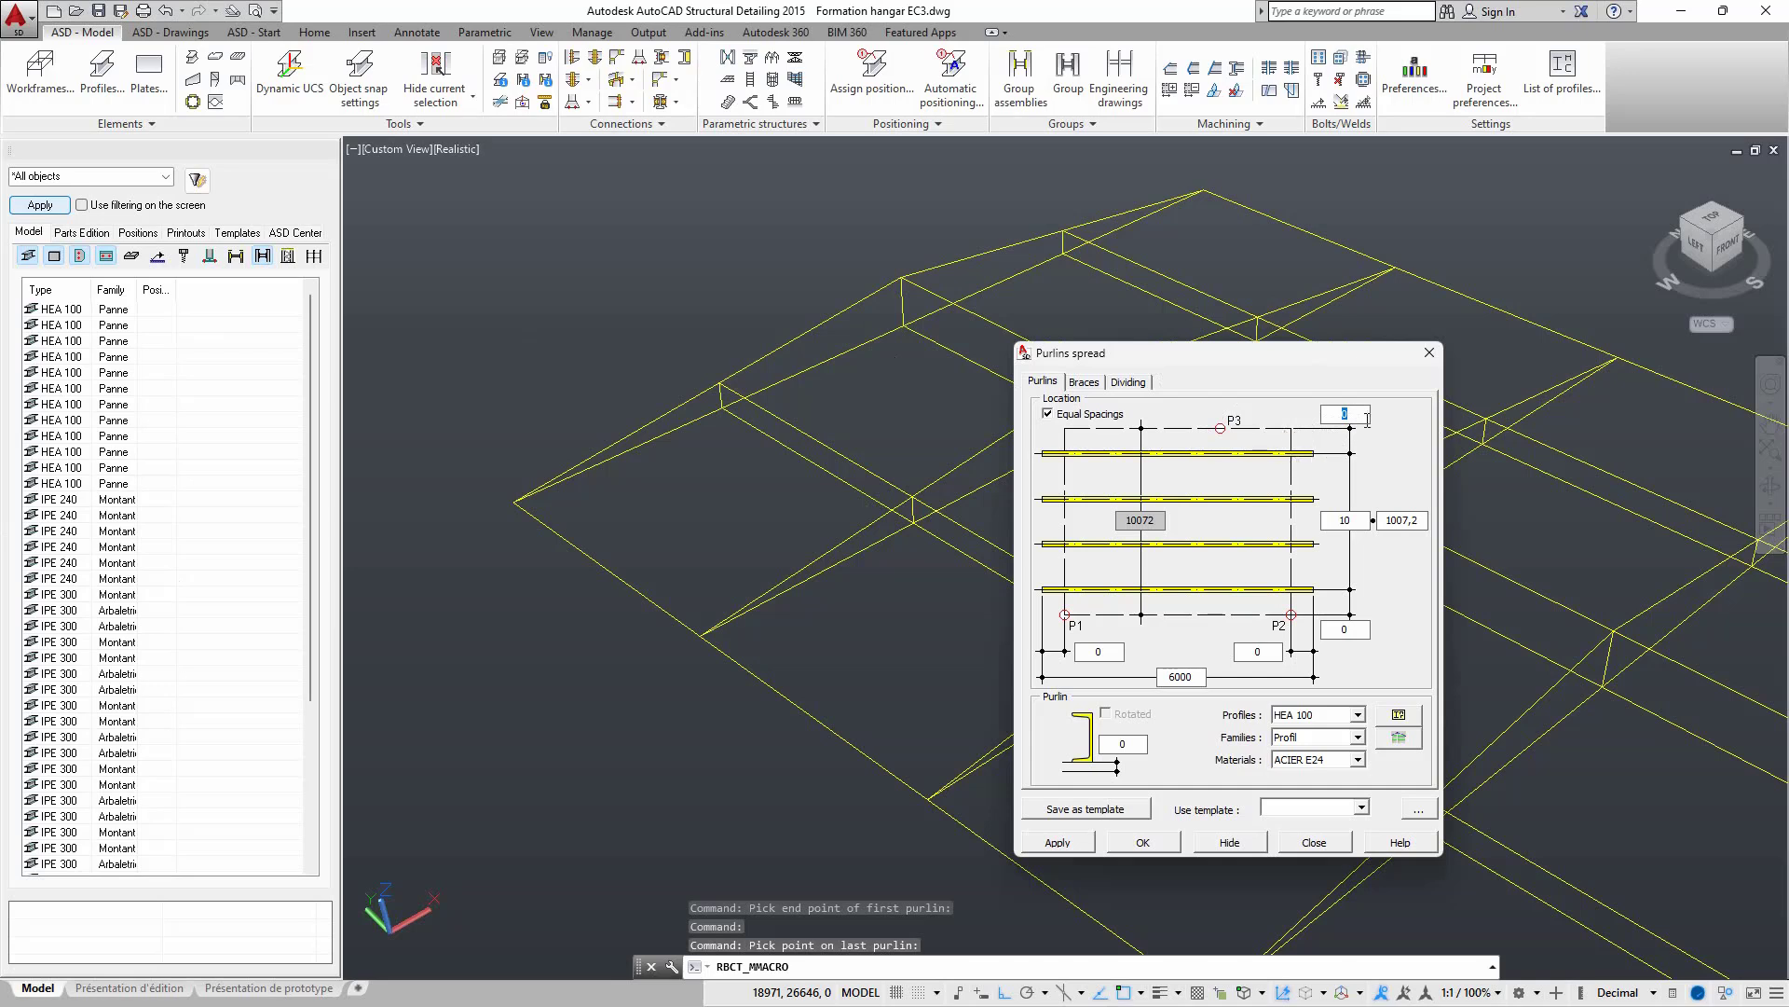
- Switch back to AutoCAD Structural Detailing and set both edge offsets of the purlin spread to 300 and the number of spacings to 7
{"action": "type", "text": "00"}
{"action": "double_click", "coordinate": [1355, 632]}
{"action": "type", "text": "300"}
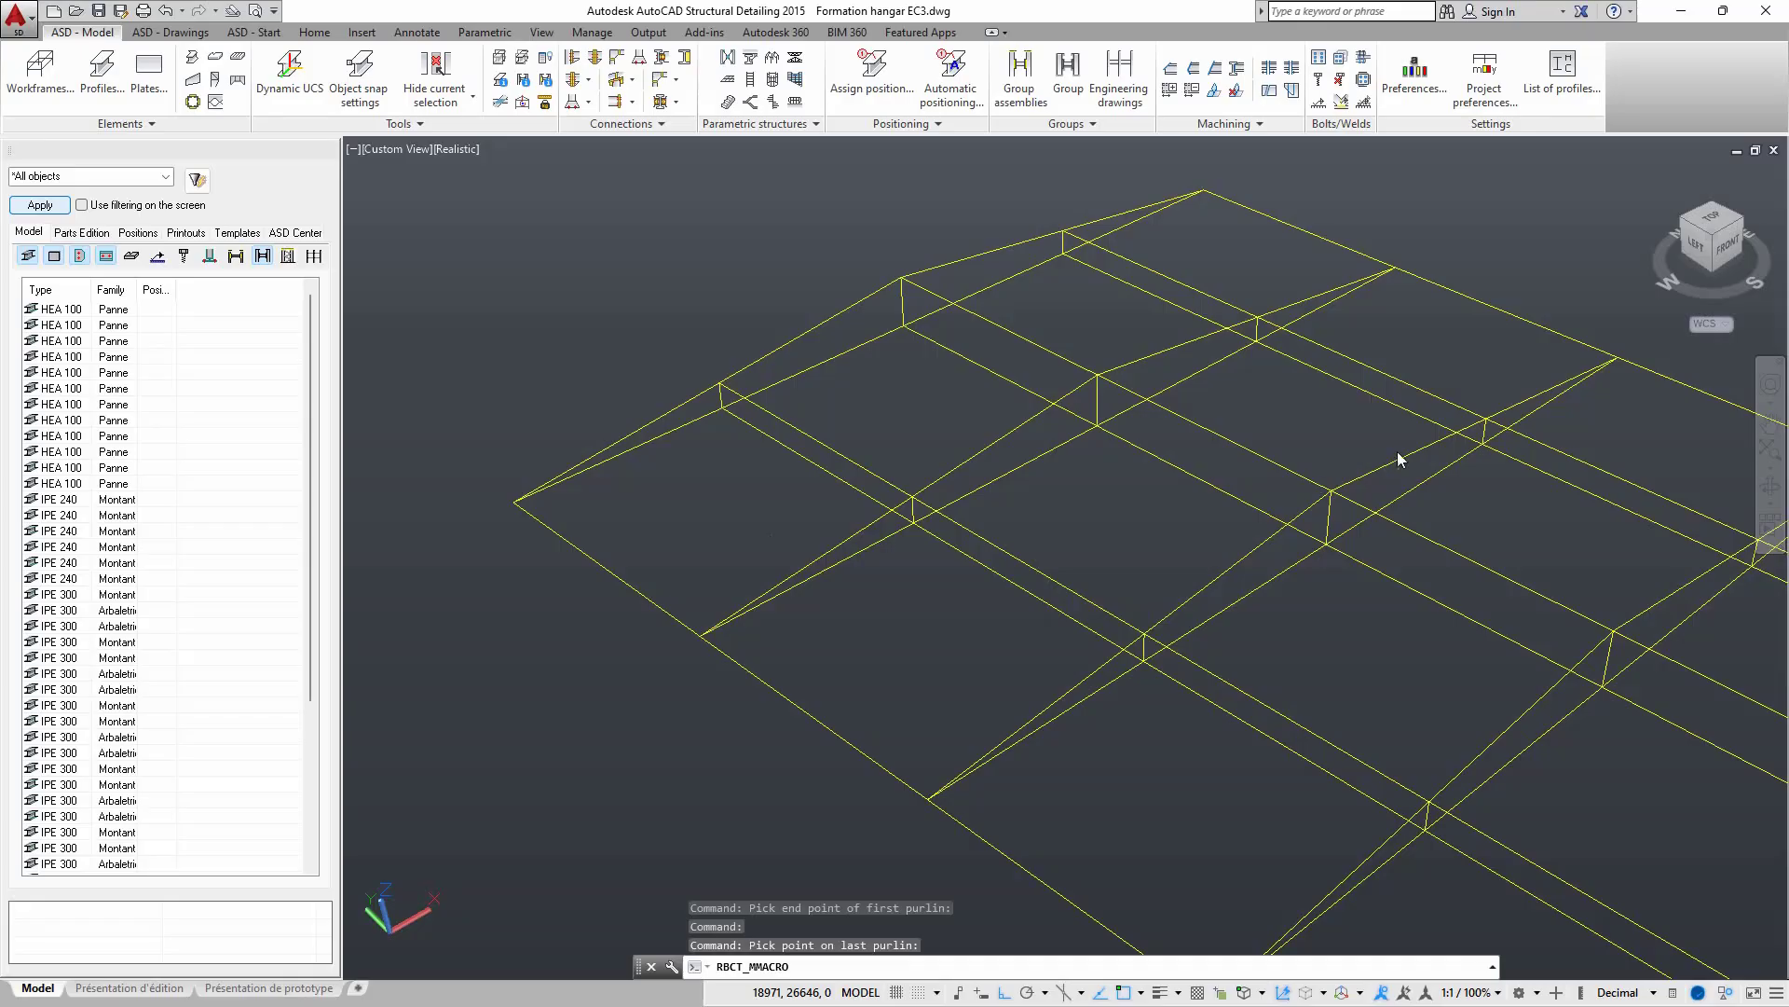
{"action": "left_click", "coordinate": [1400, 460]}
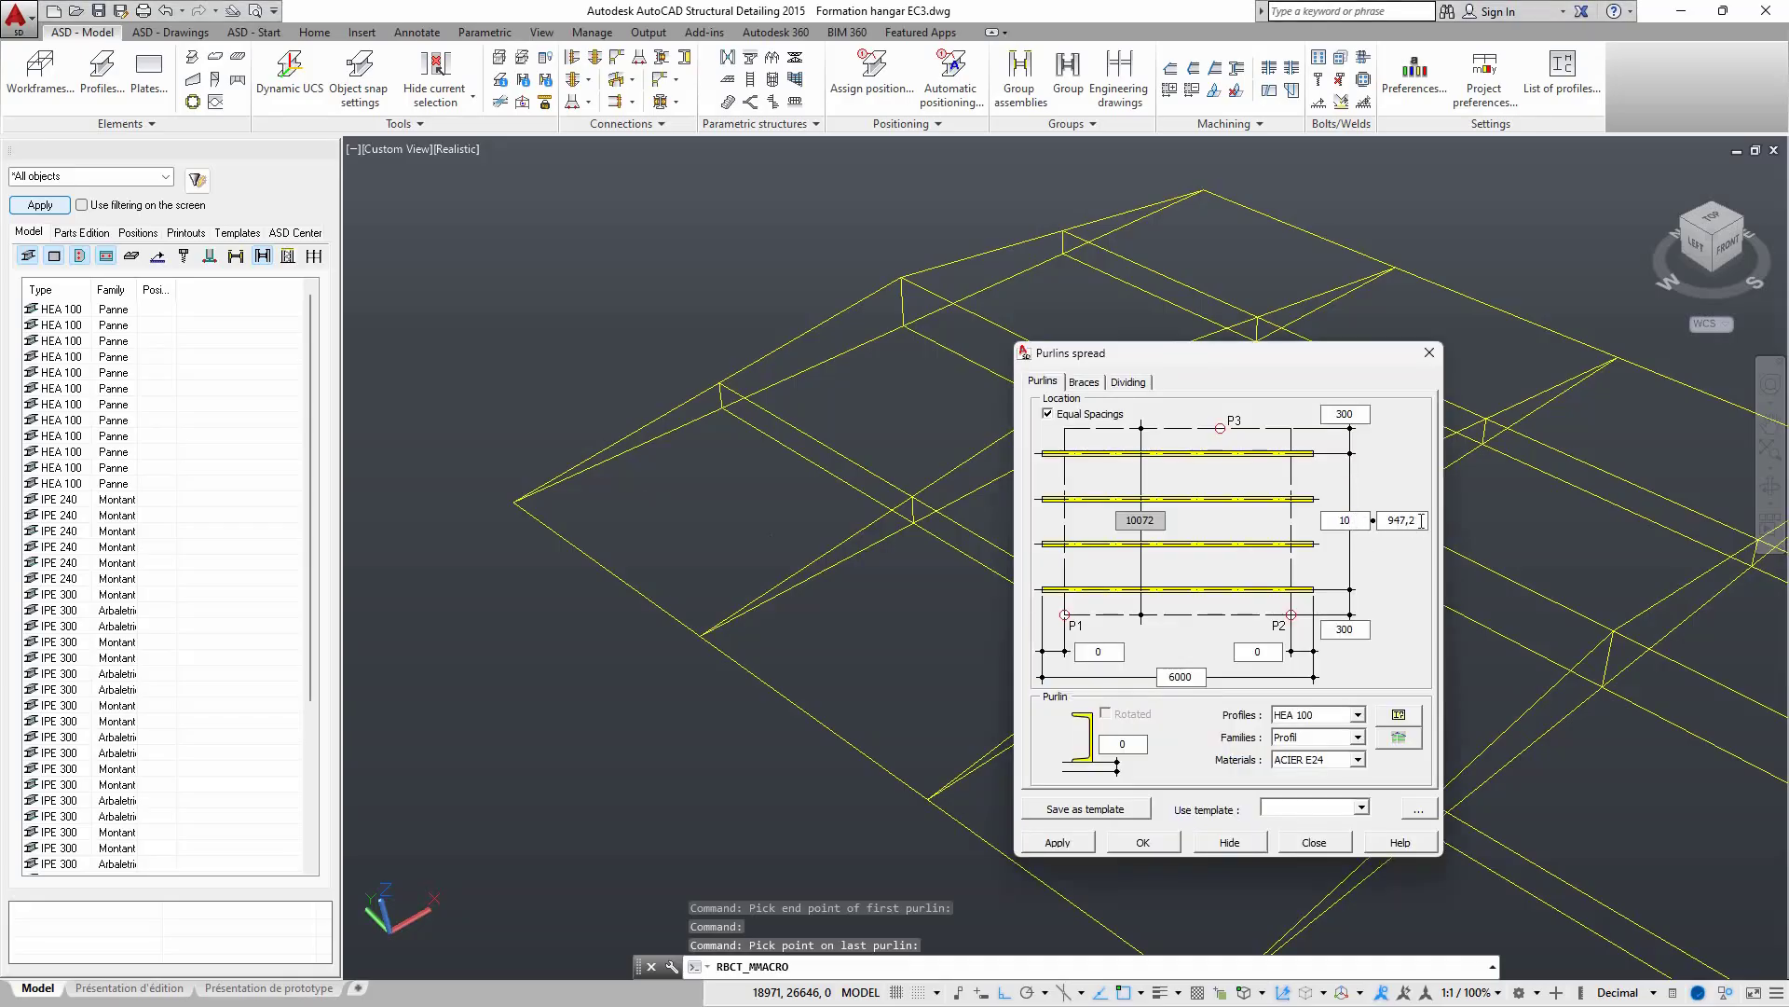
{"action": "double_click", "coordinate": [1361, 522]}
{"action": "type", "text": "7"}
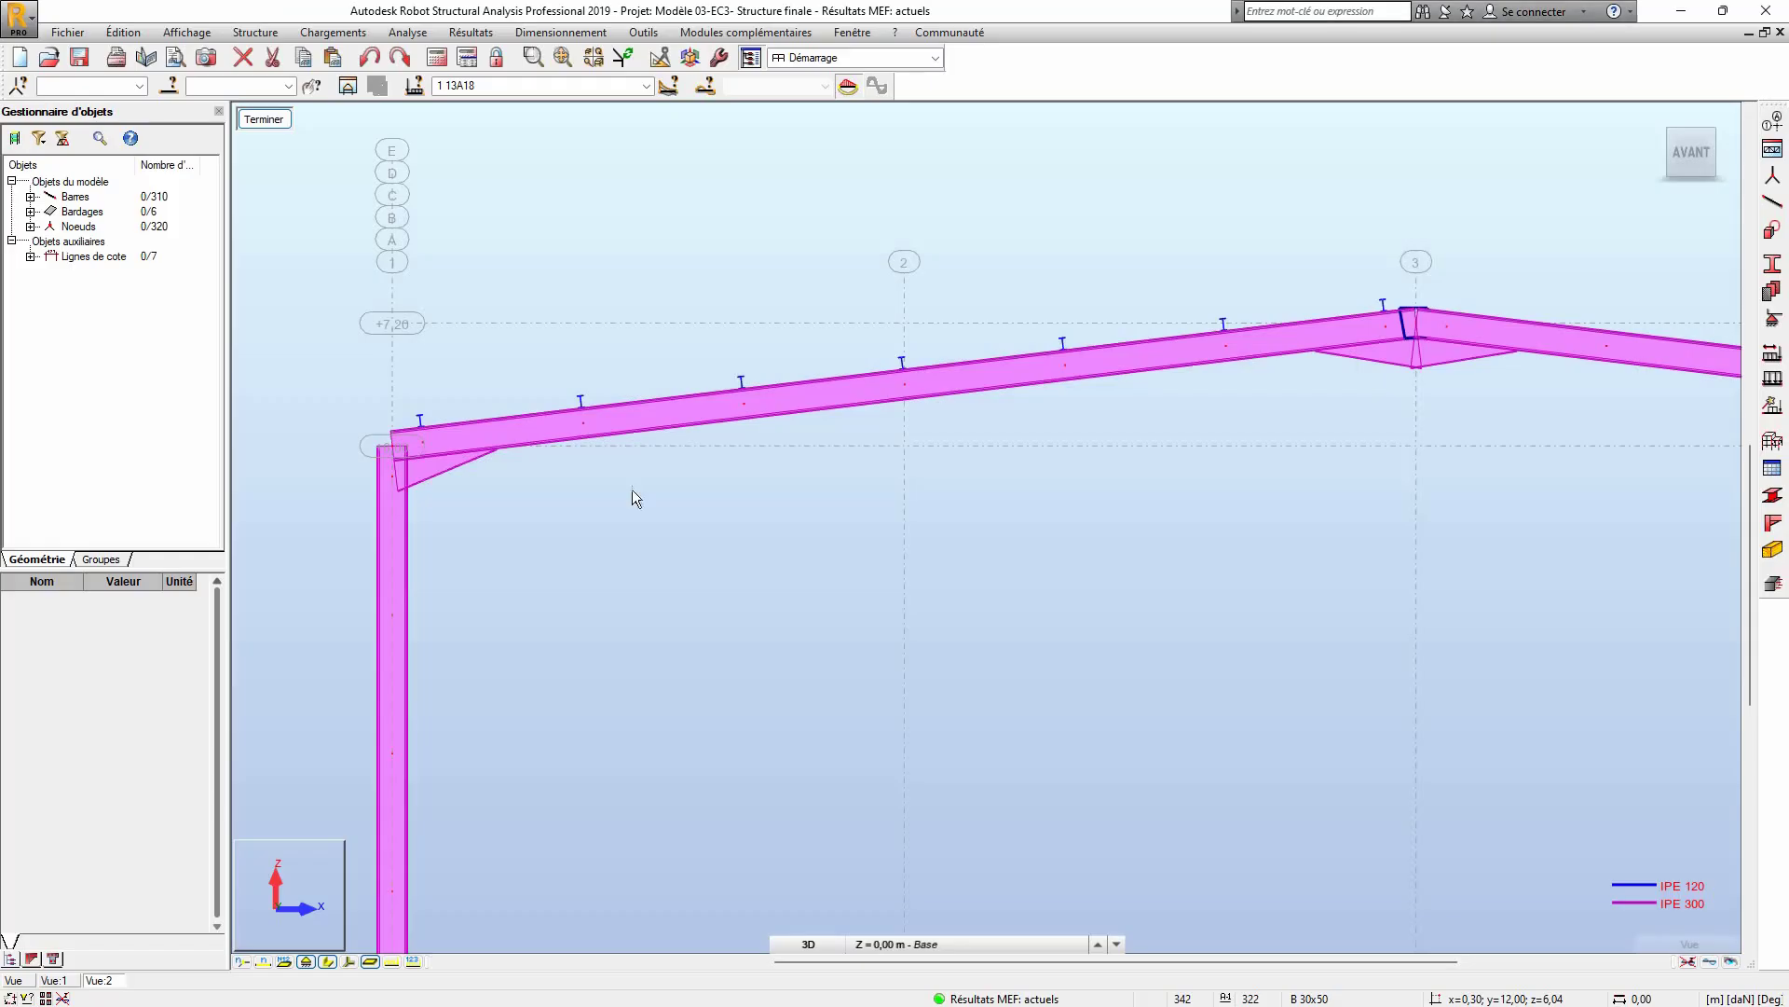
- Return to Robot Structural Analysis and check the purlin divisions along the rafter from eave to ridge
{"action": "scroll", "coordinate": [1202, 373], "scroll_direction": "down", "scroll_amount": 1}
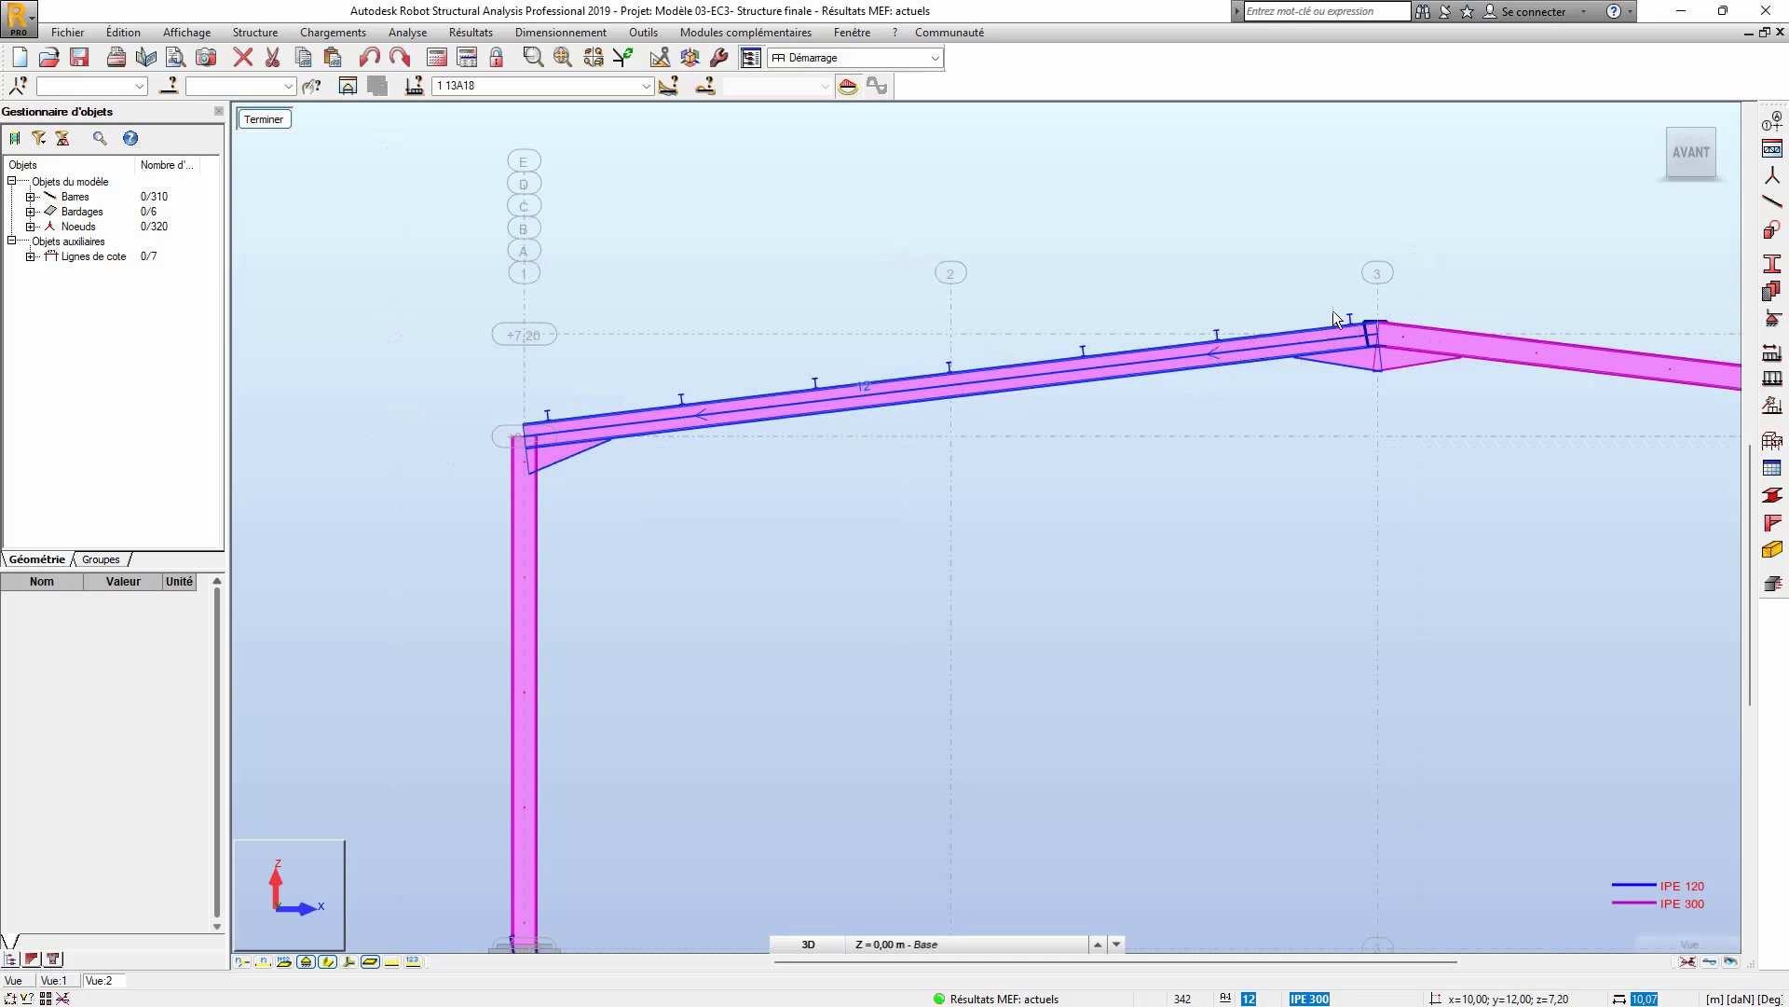
{"action": "scroll", "coordinate": [1331, 326], "scroll_direction": "up", "scroll_amount": 1}
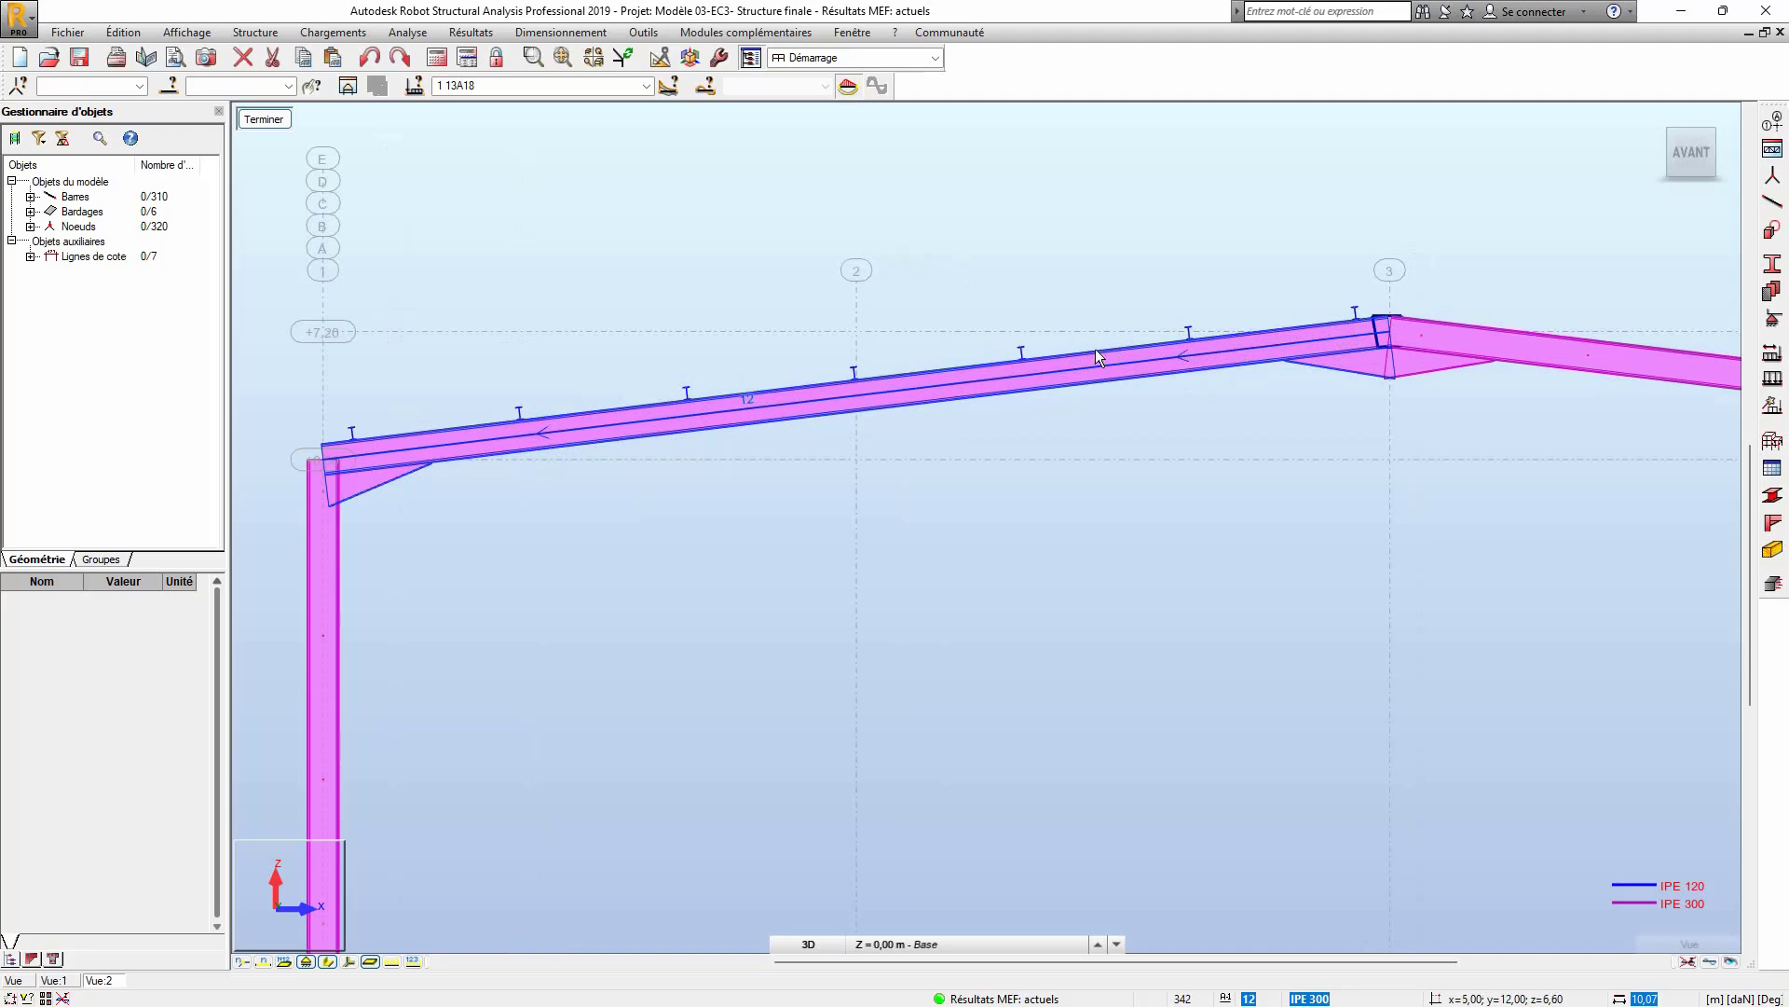
- Switch back to AutoCAD Structural Detailing and set the number of spacings in the purlin spread to 6
{"action": "left_click", "coordinate": [858, 391]}
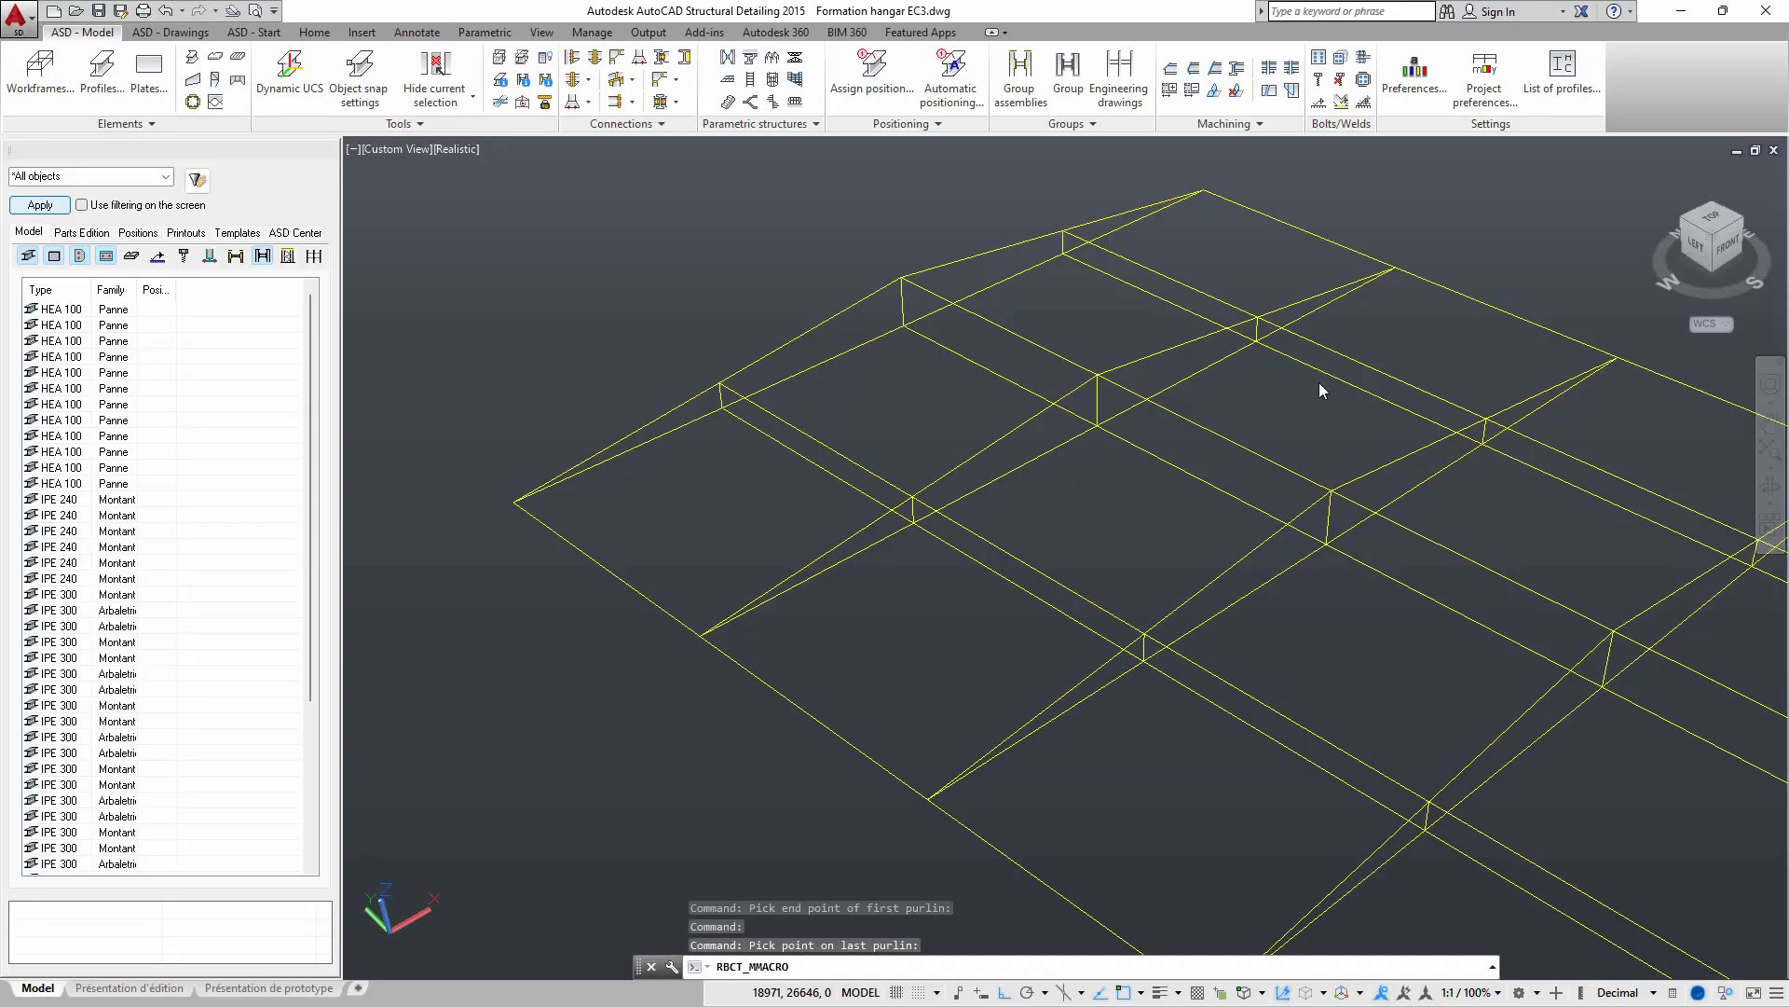
{"action": "left_click", "coordinate": [1318, 382]}
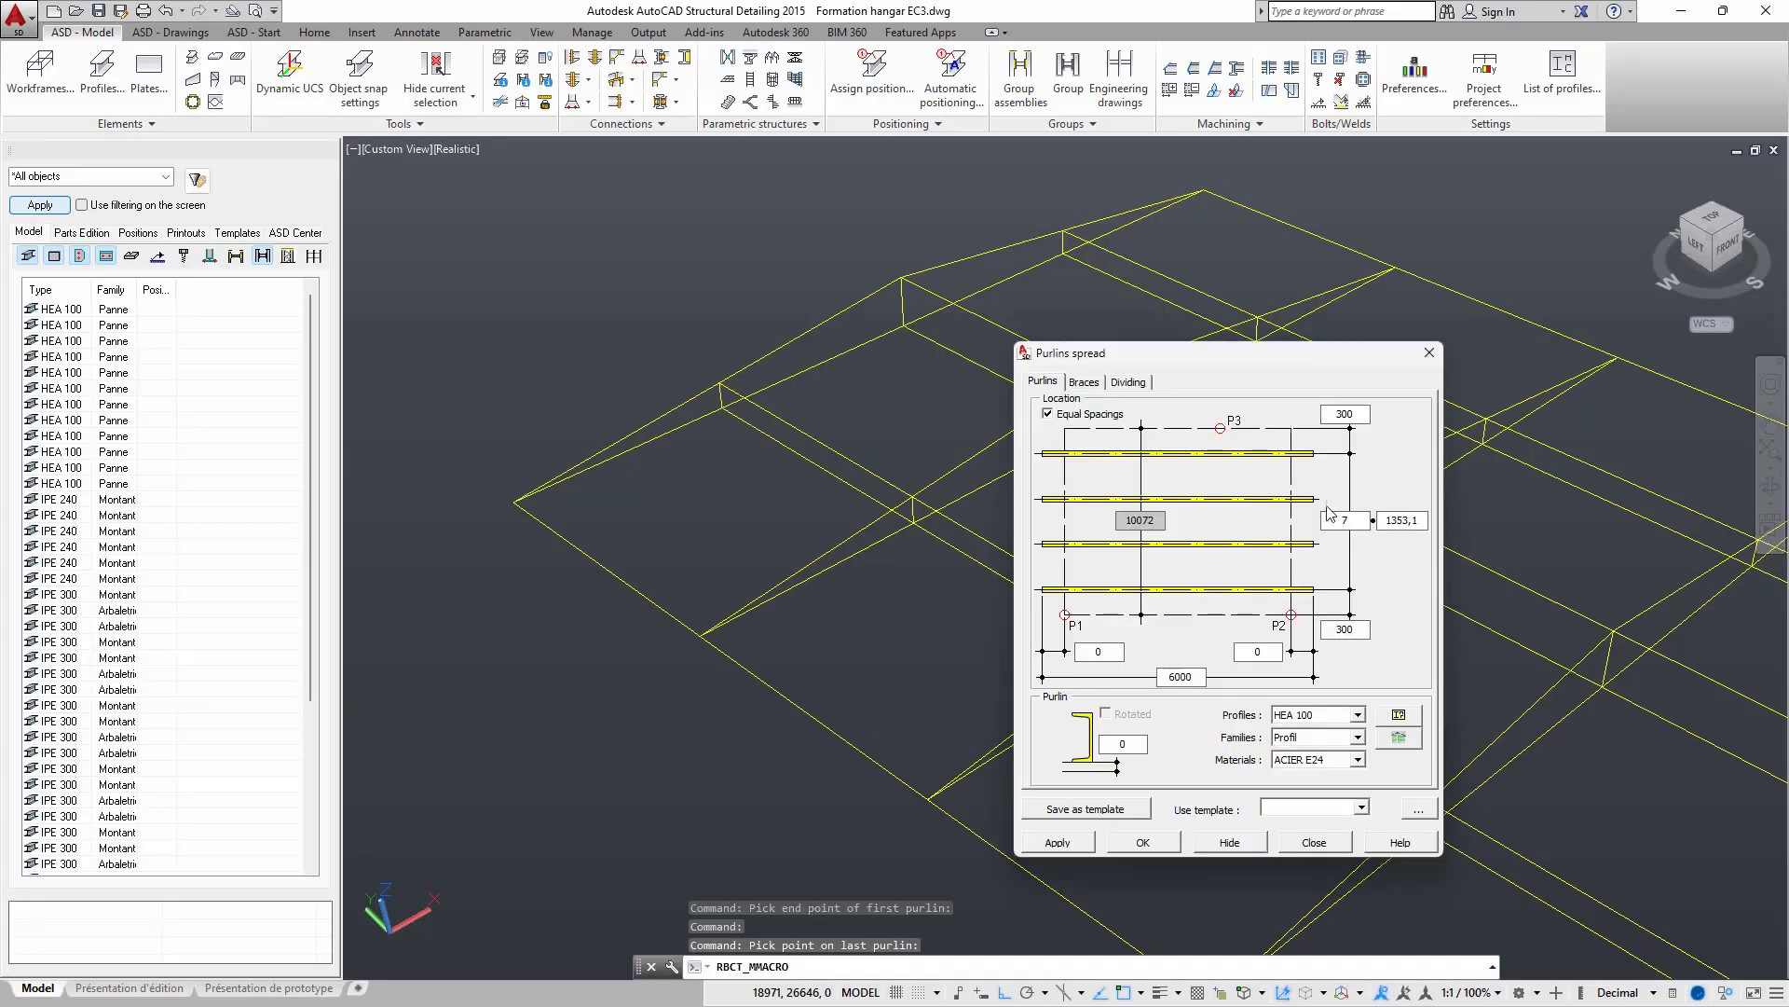
{"action": "double_click", "coordinate": [1357, 521]}
{"action": "type", "text": "6"}
- Assign the IPE 120 profile and the Panne family to the purlins in the purlin spread
{"action": "left_click", "coordinate": [1359, 715]}
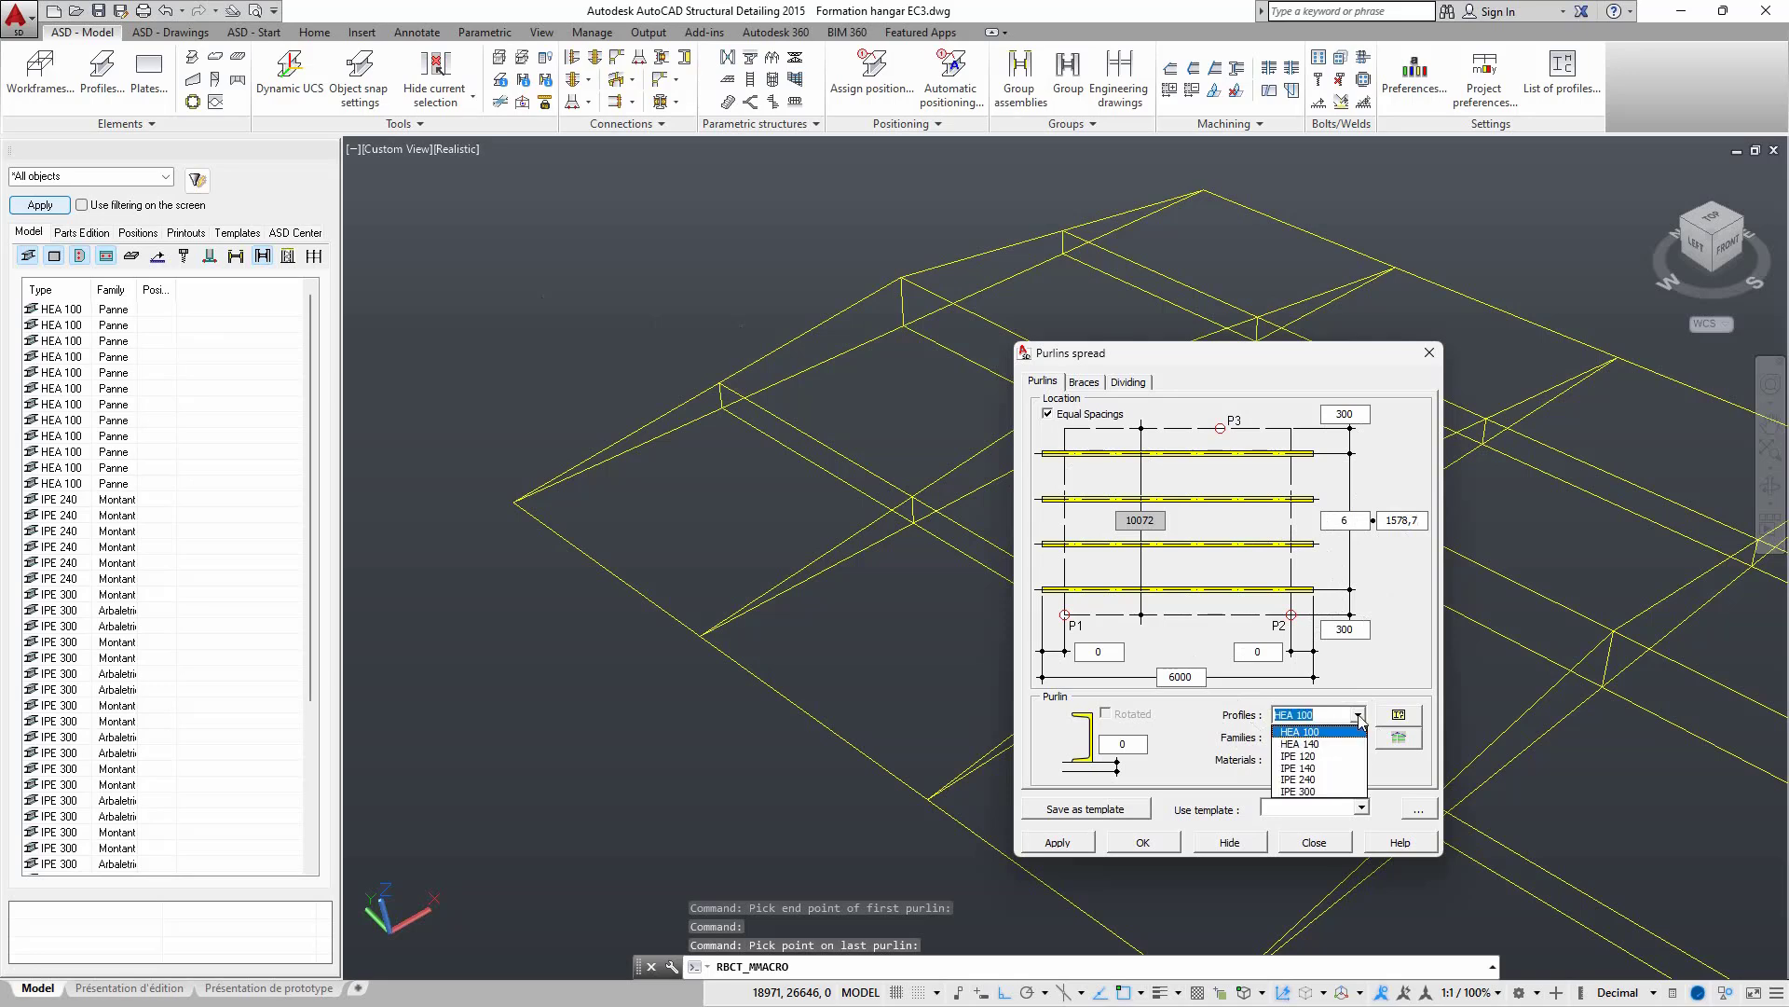
{"action": "left_click", "coordinate": [1320, 756]}
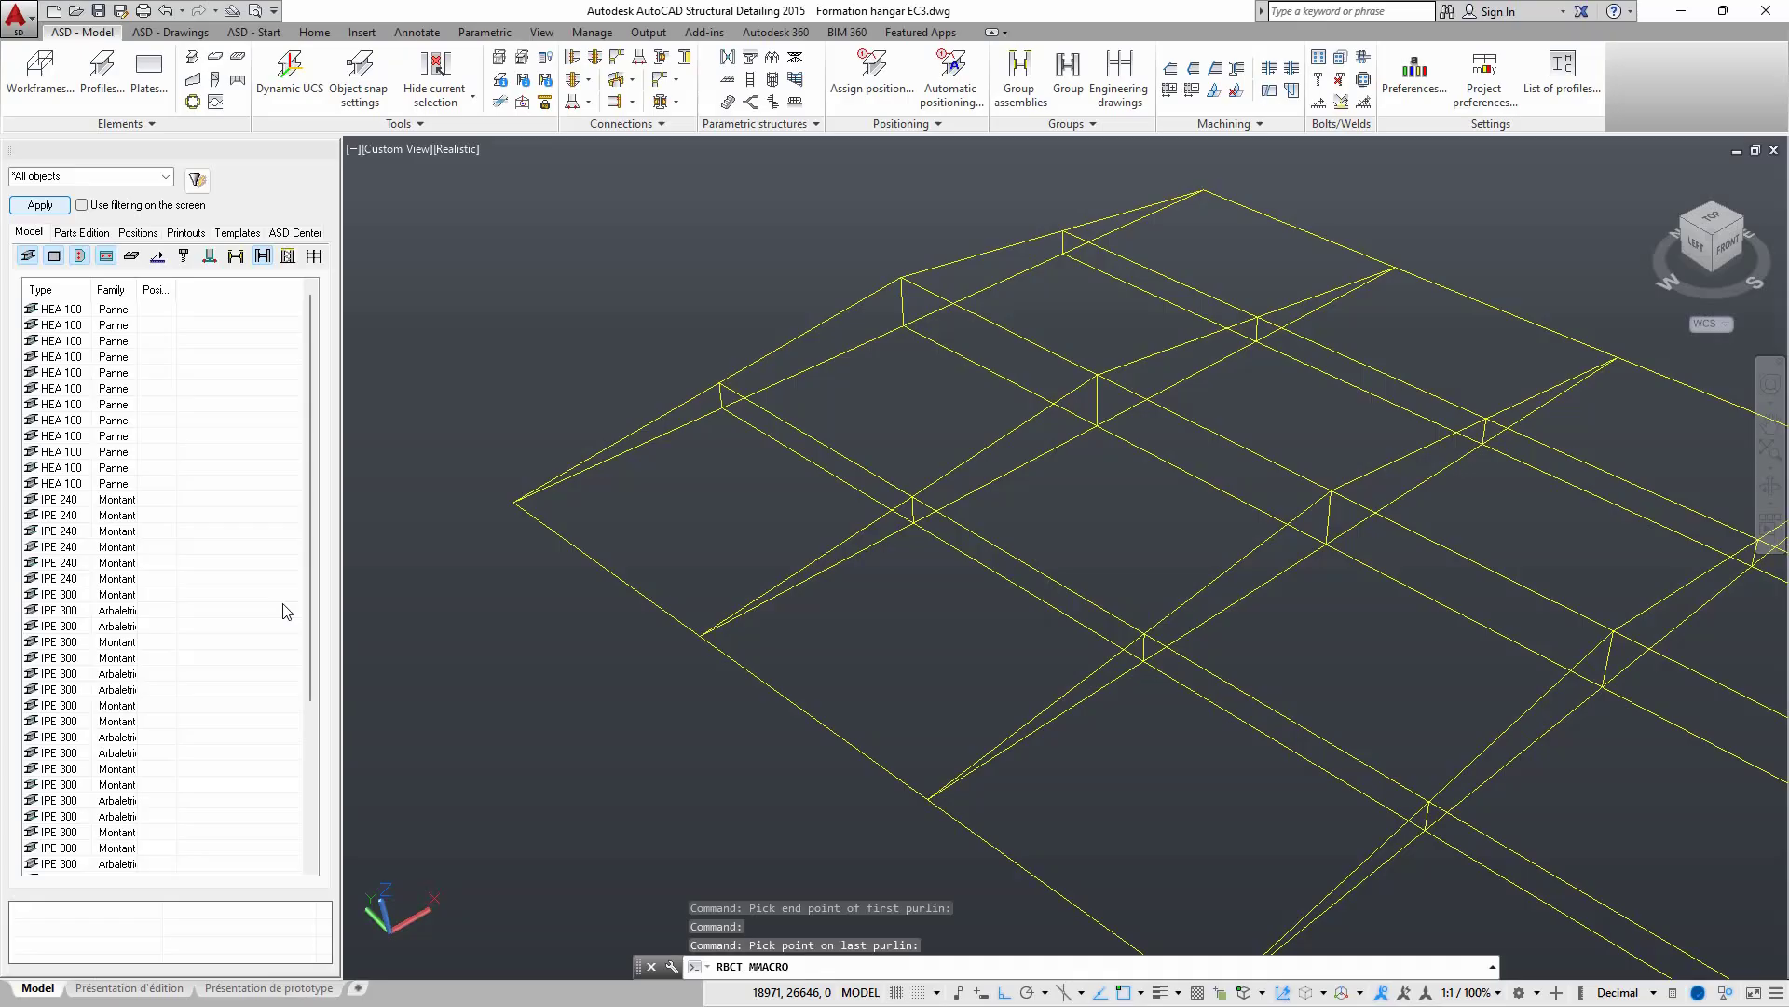
{"action": "left_click", "coordinate": [1366, 574]}
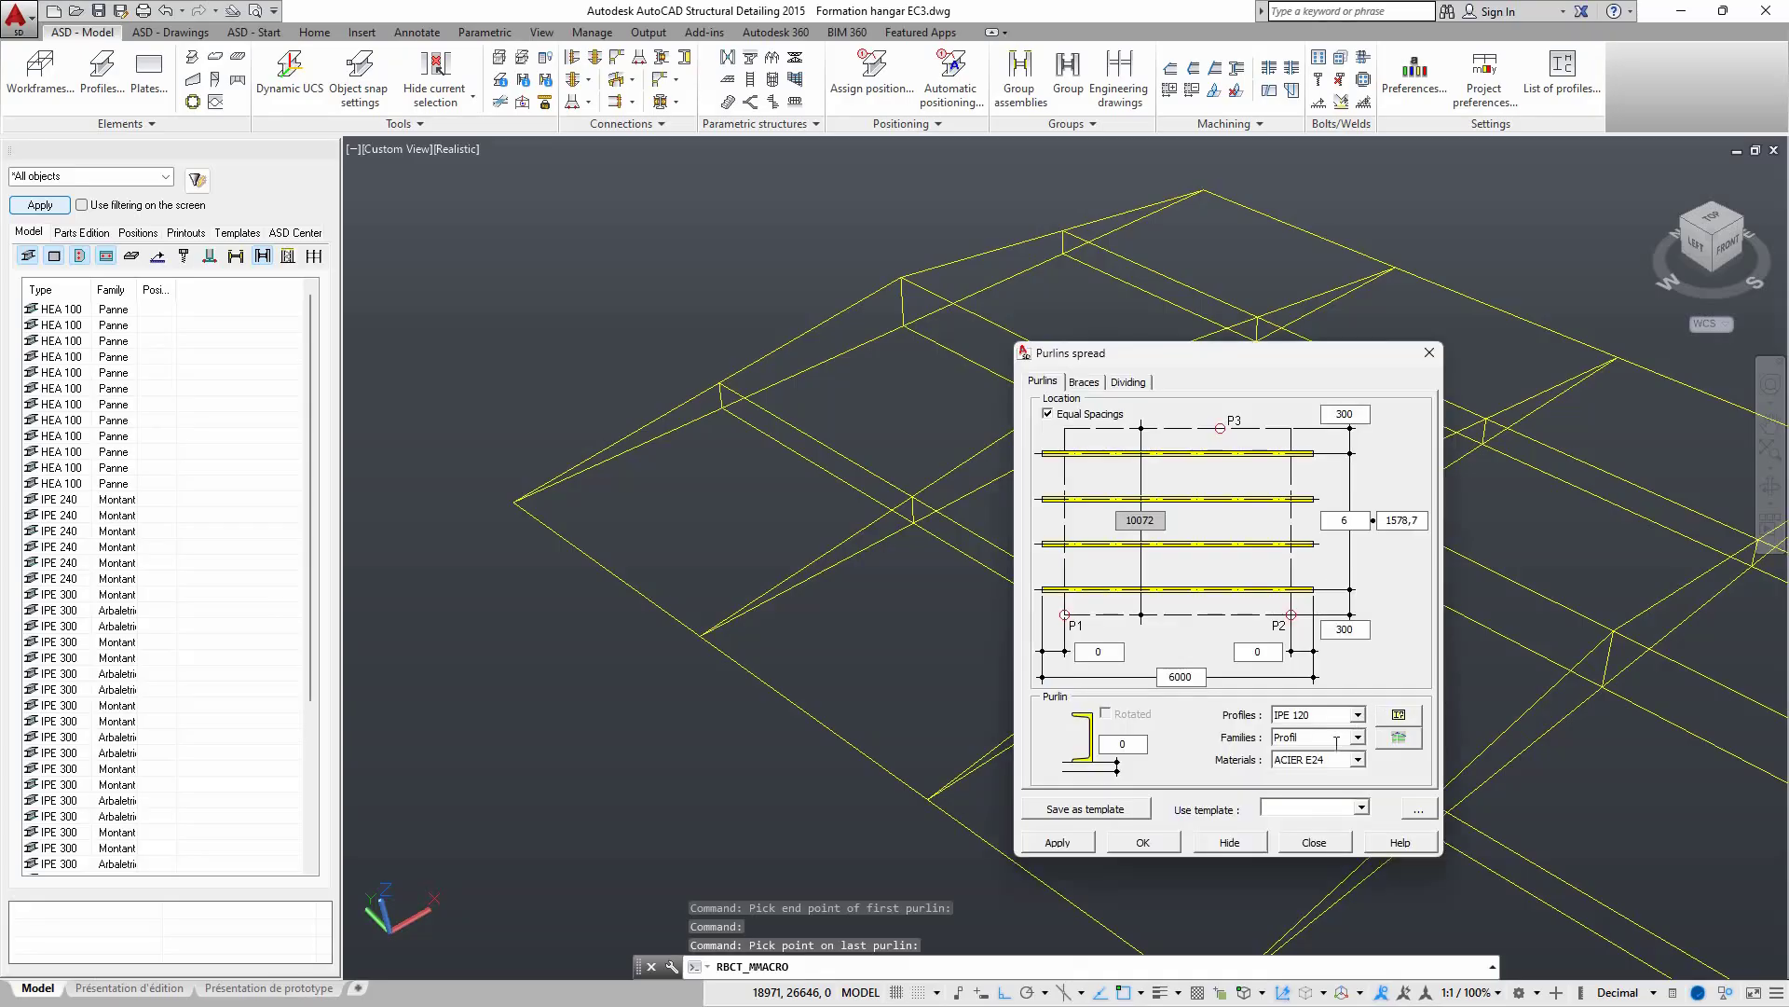
{"action": "left_click", "coordinate": [1358, 737]}
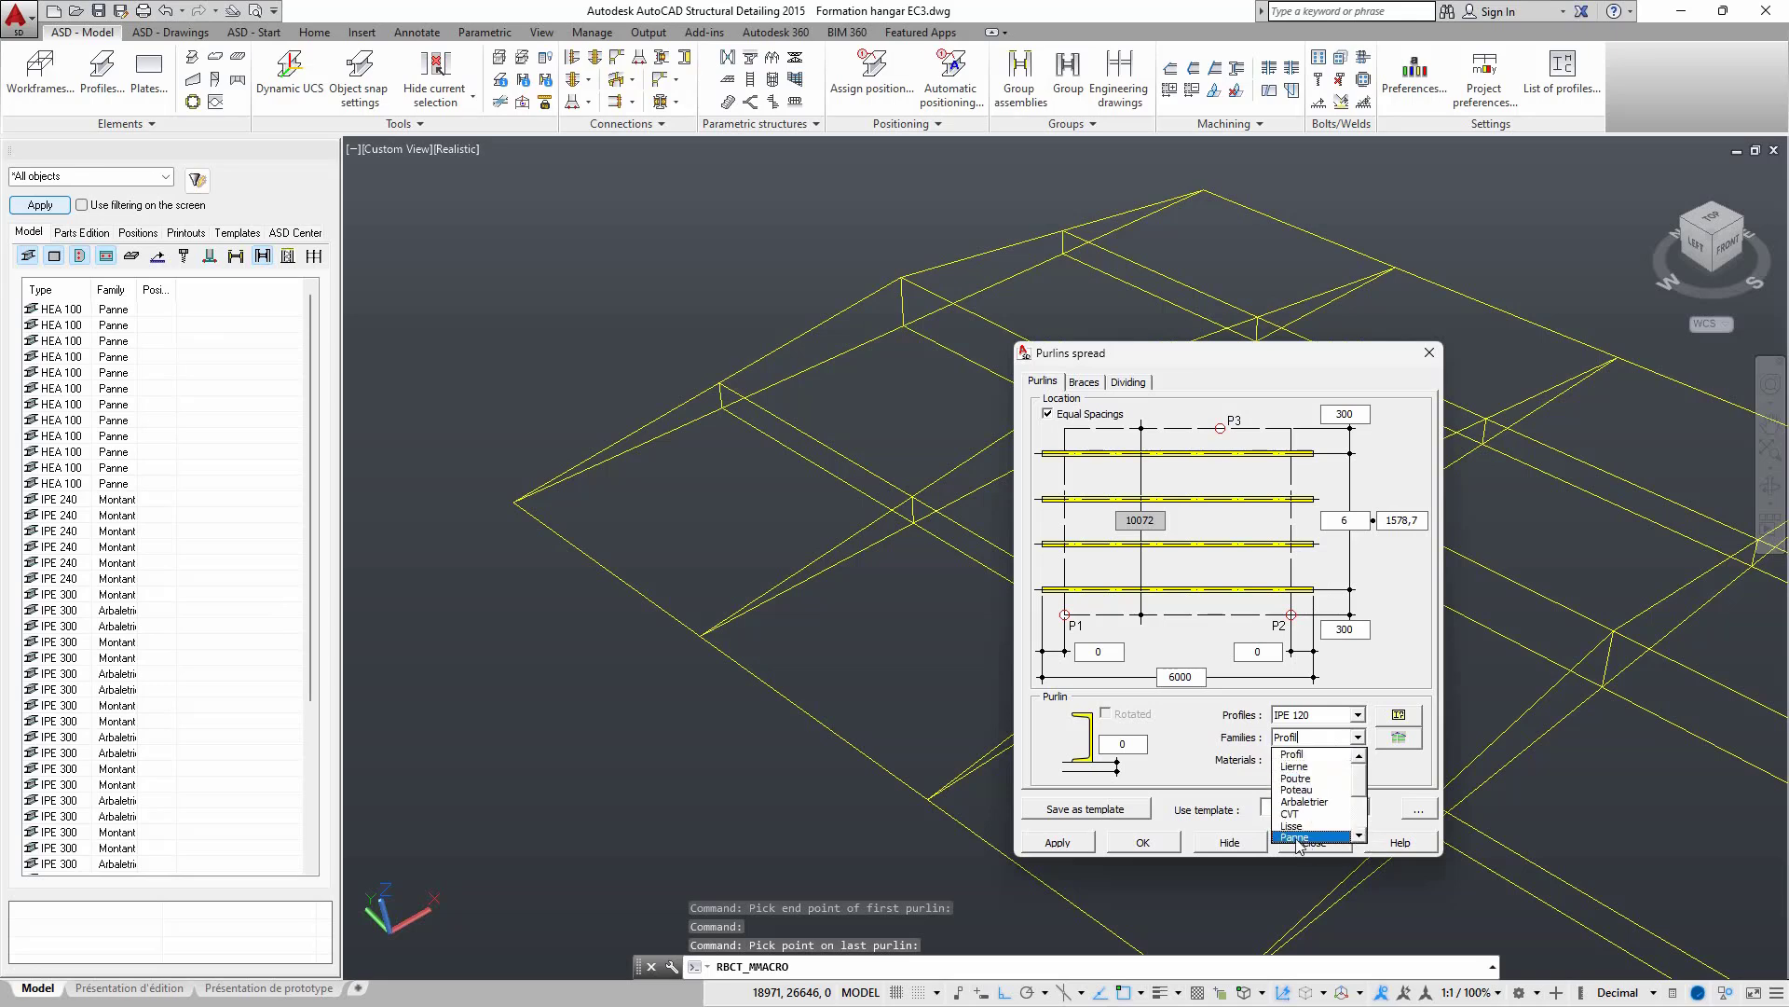
{"action": "left_click", "coordinate": [1331, 838]}
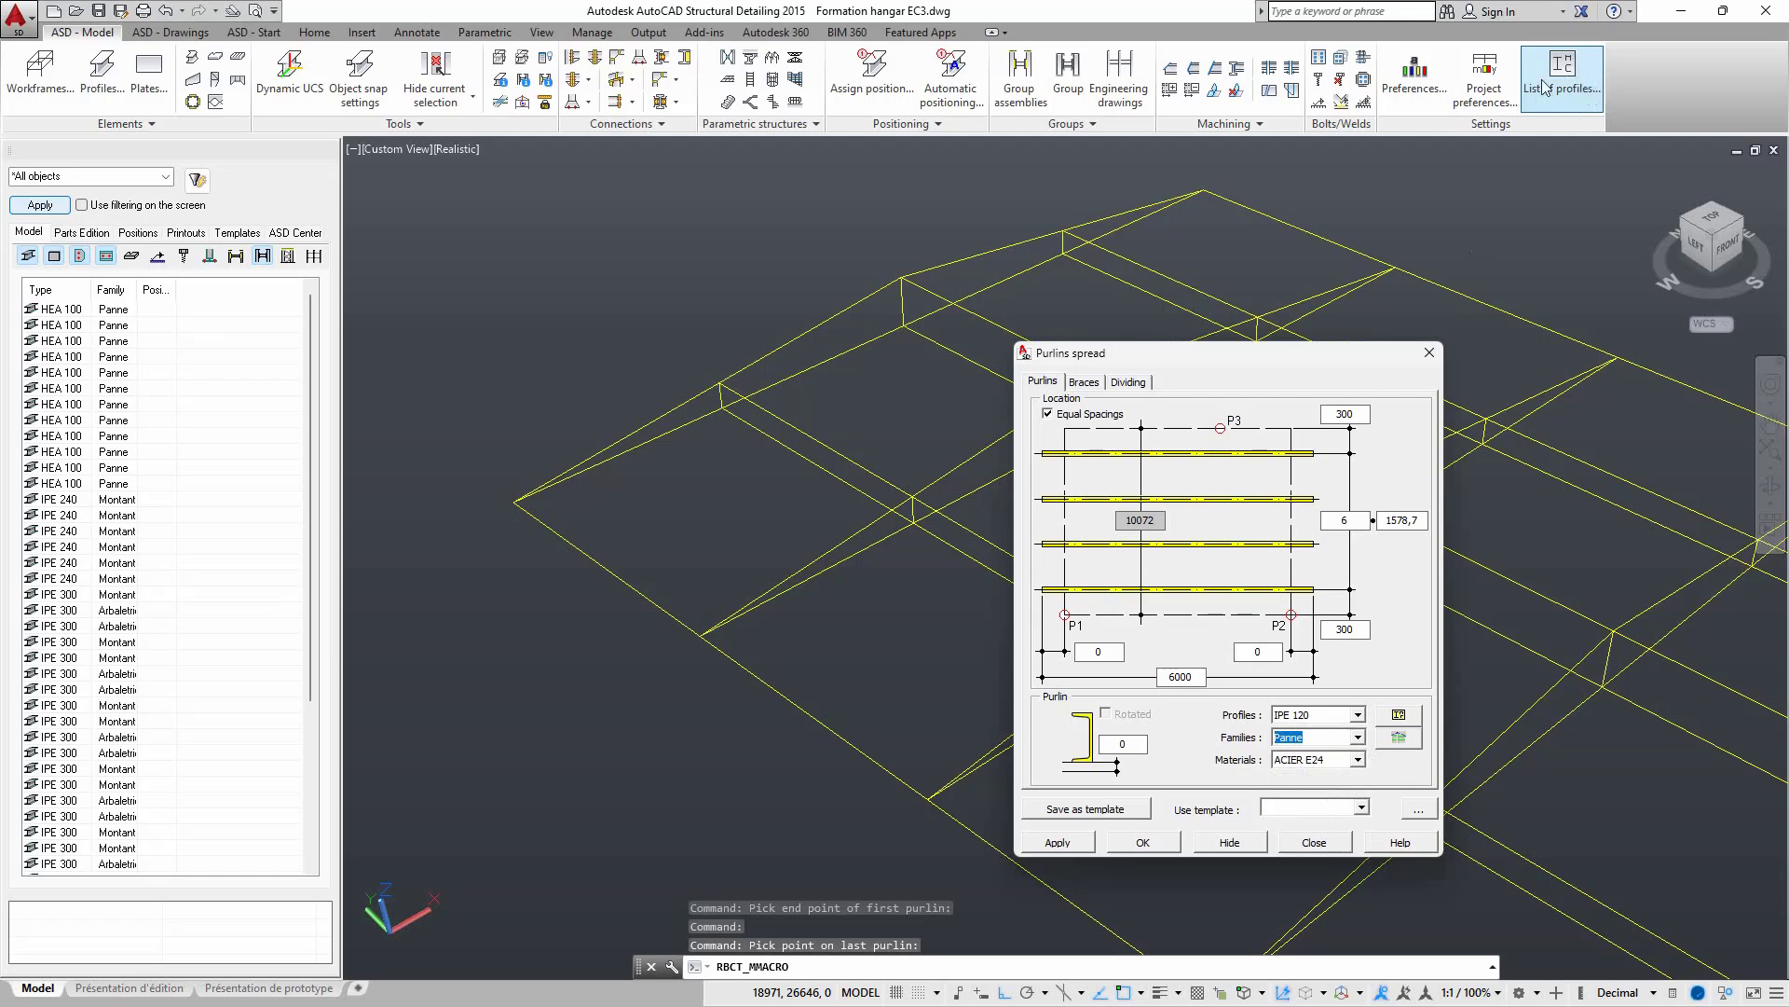
- Browse the IPE sections of the EURO database in the profile list and close it without adding any
{"action": "left_click", "coordinate": [1399, 738]}
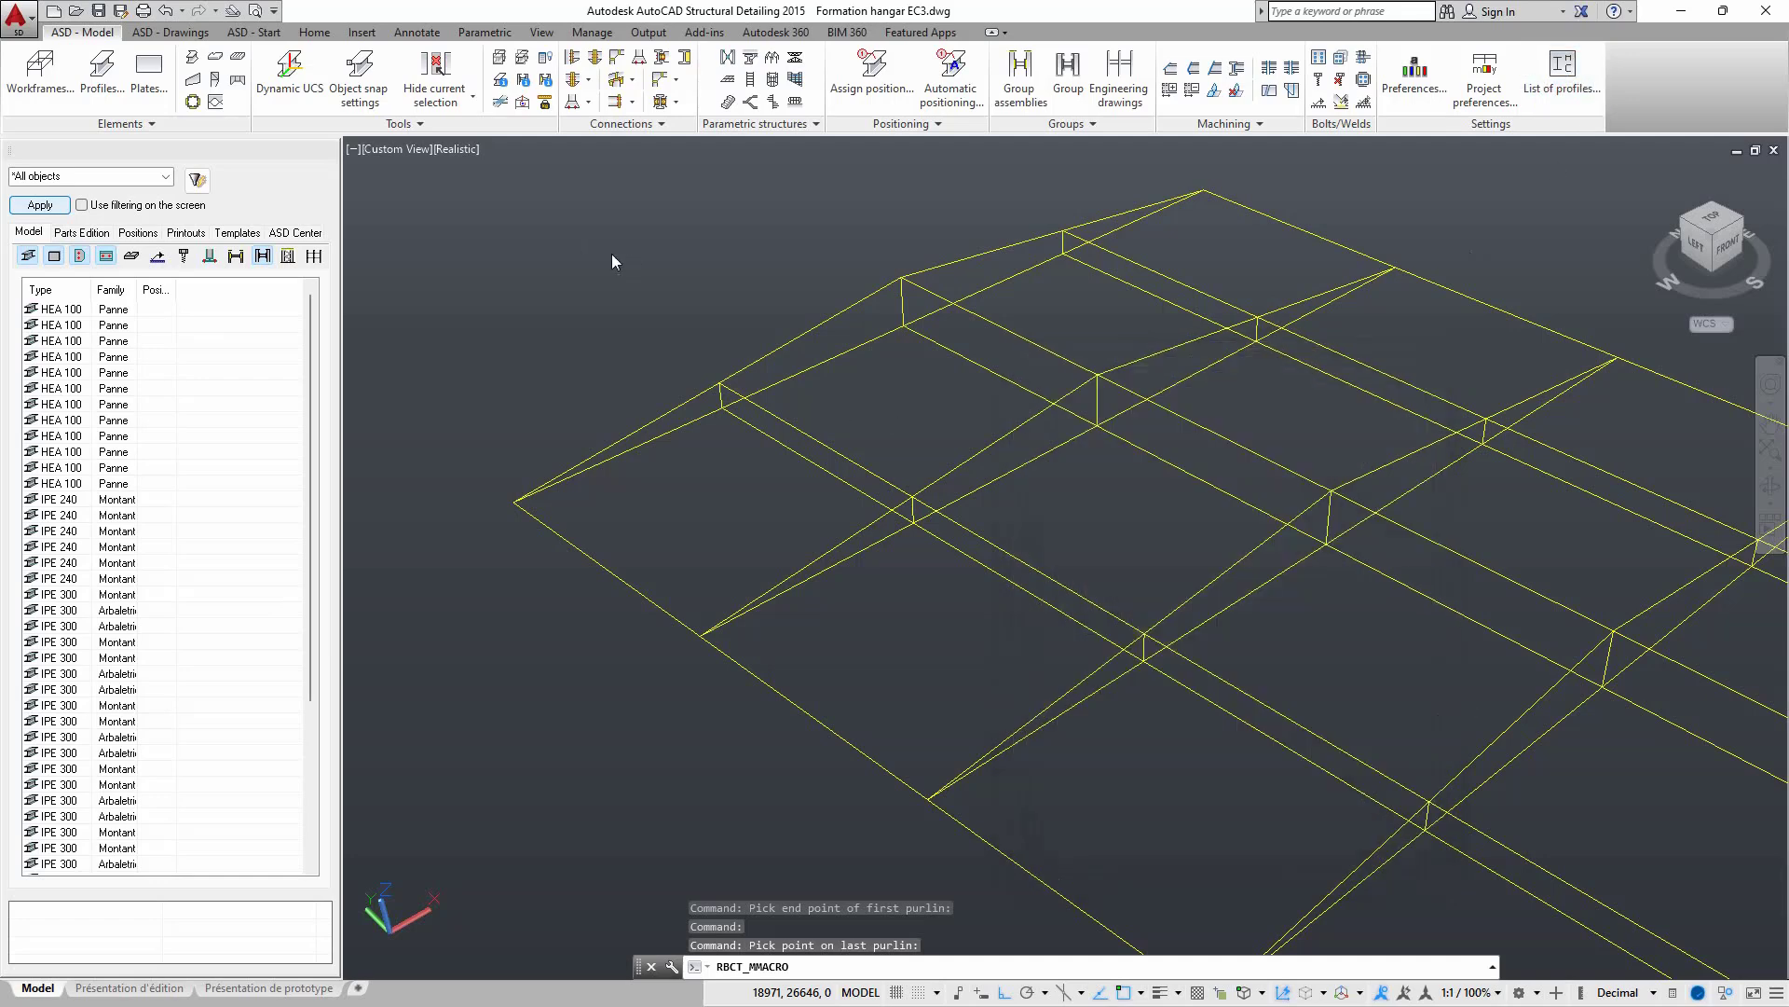
{"action": "left_click", "coordinate": [792, 381]}
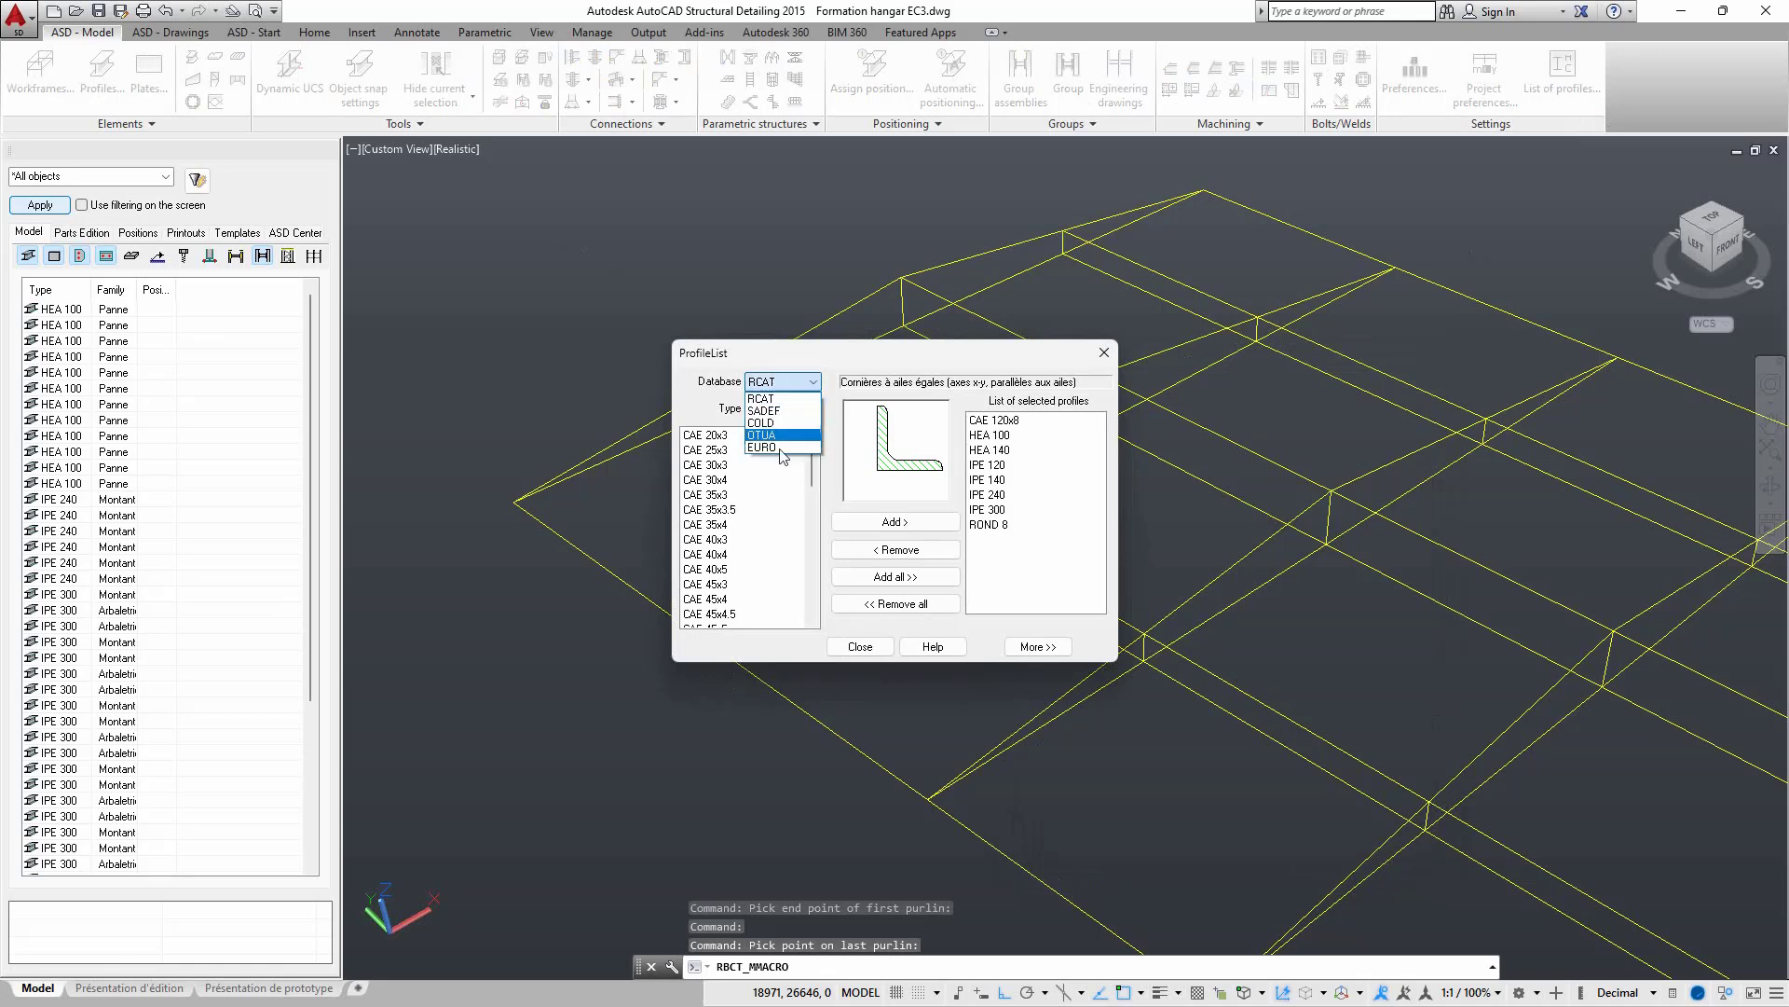
{"action": "left_click", "coordinate": [779, 448]}
{"action": "left_click", "coordinate": [792, 409]}
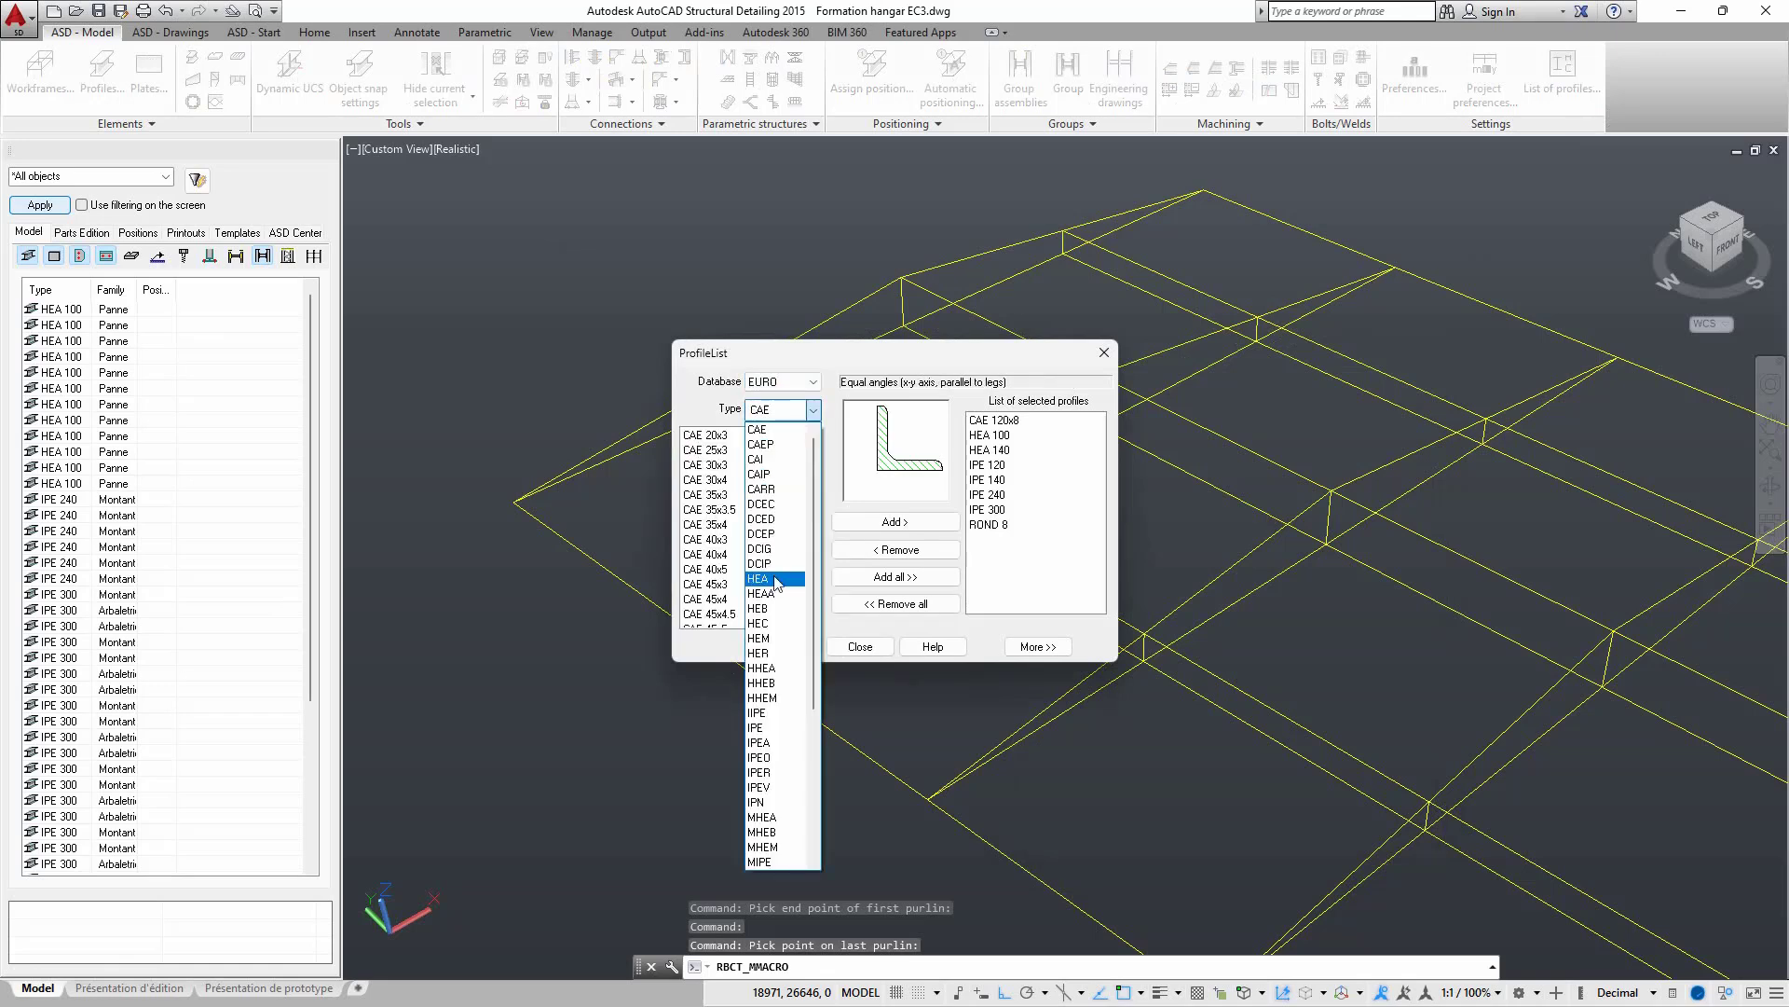
{"action": "left_click", "coordinate": [756, 727]}
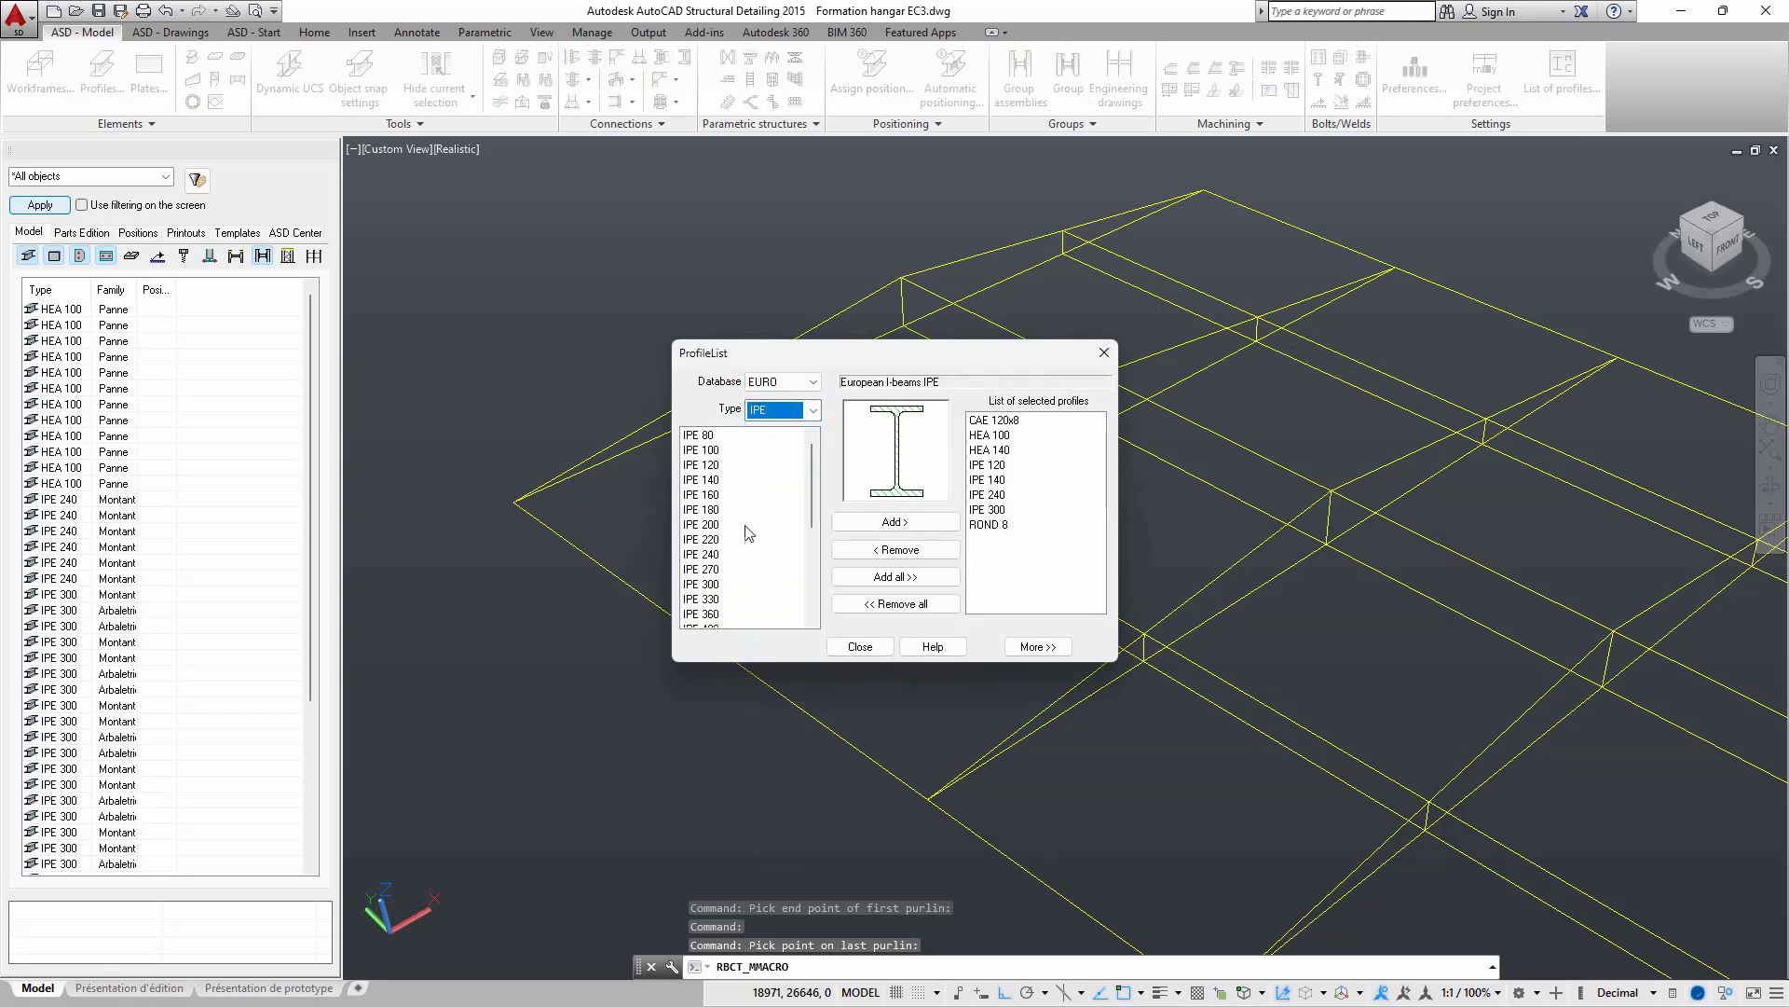
{"action": "left_click", "coordinate": [1103, 352]}
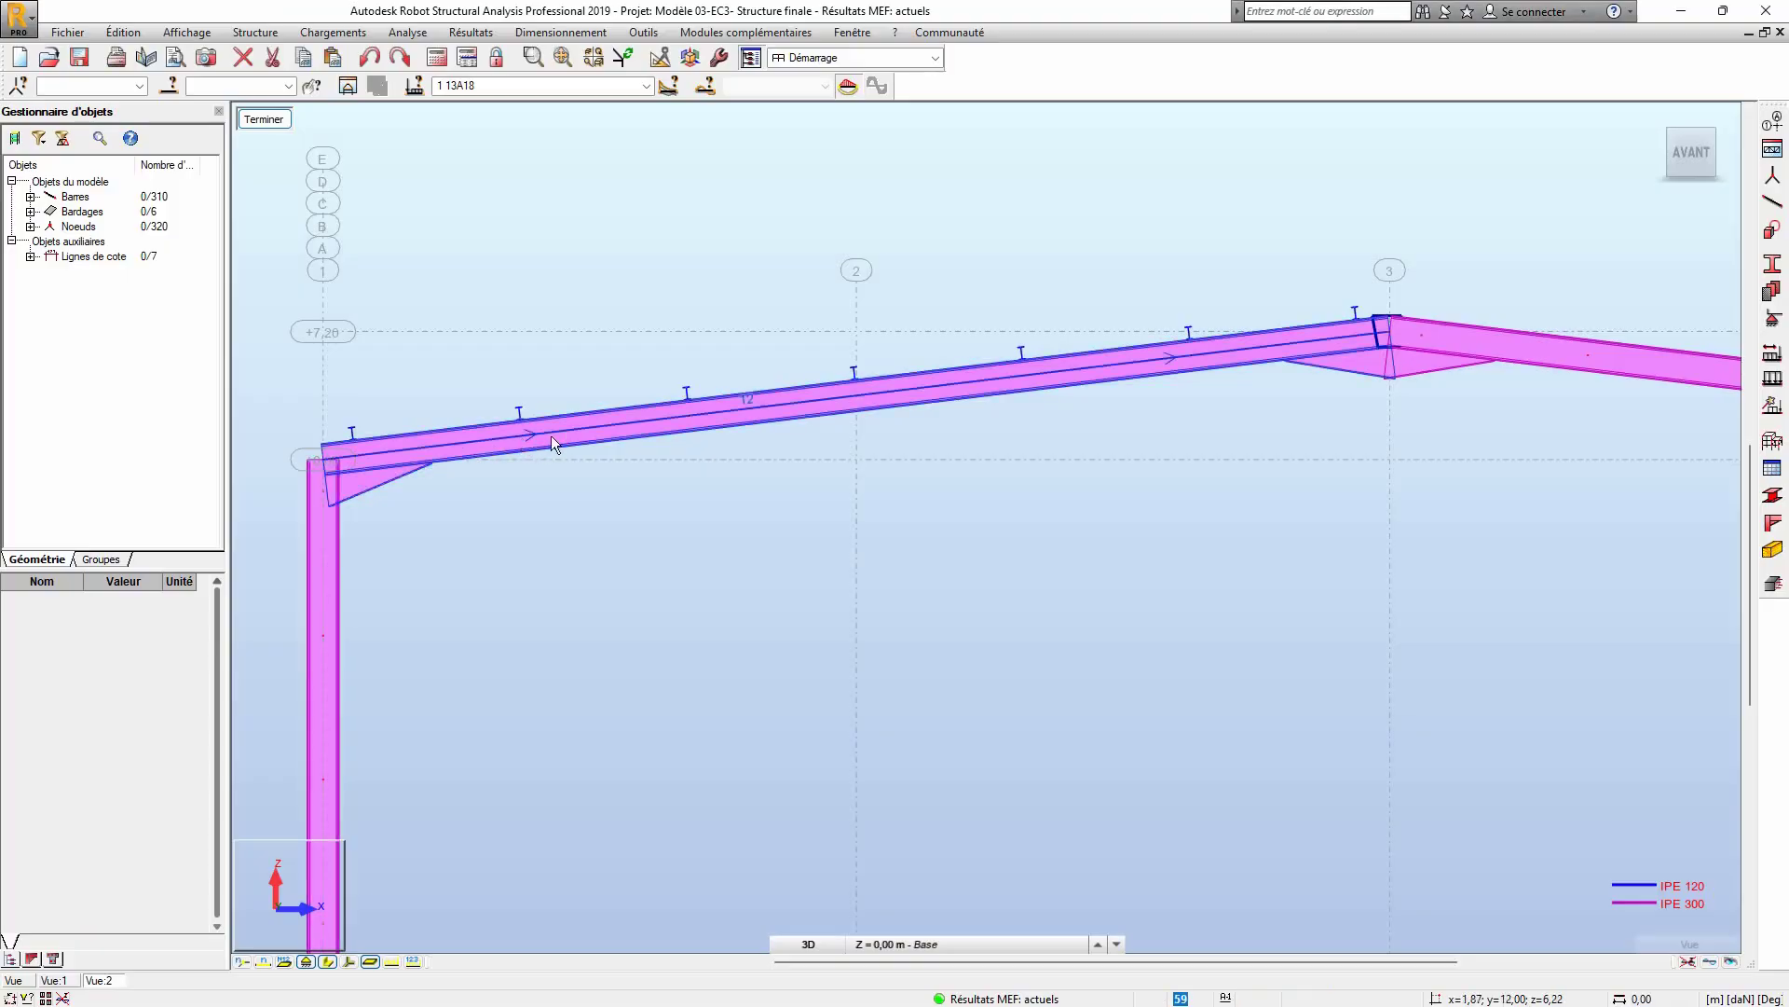
- Switch to Robot Structural Analysis and examine how the purlins sit on the rafter between axes 1 and 3
{"action": "left_click", "coordinate": [819, 401]}
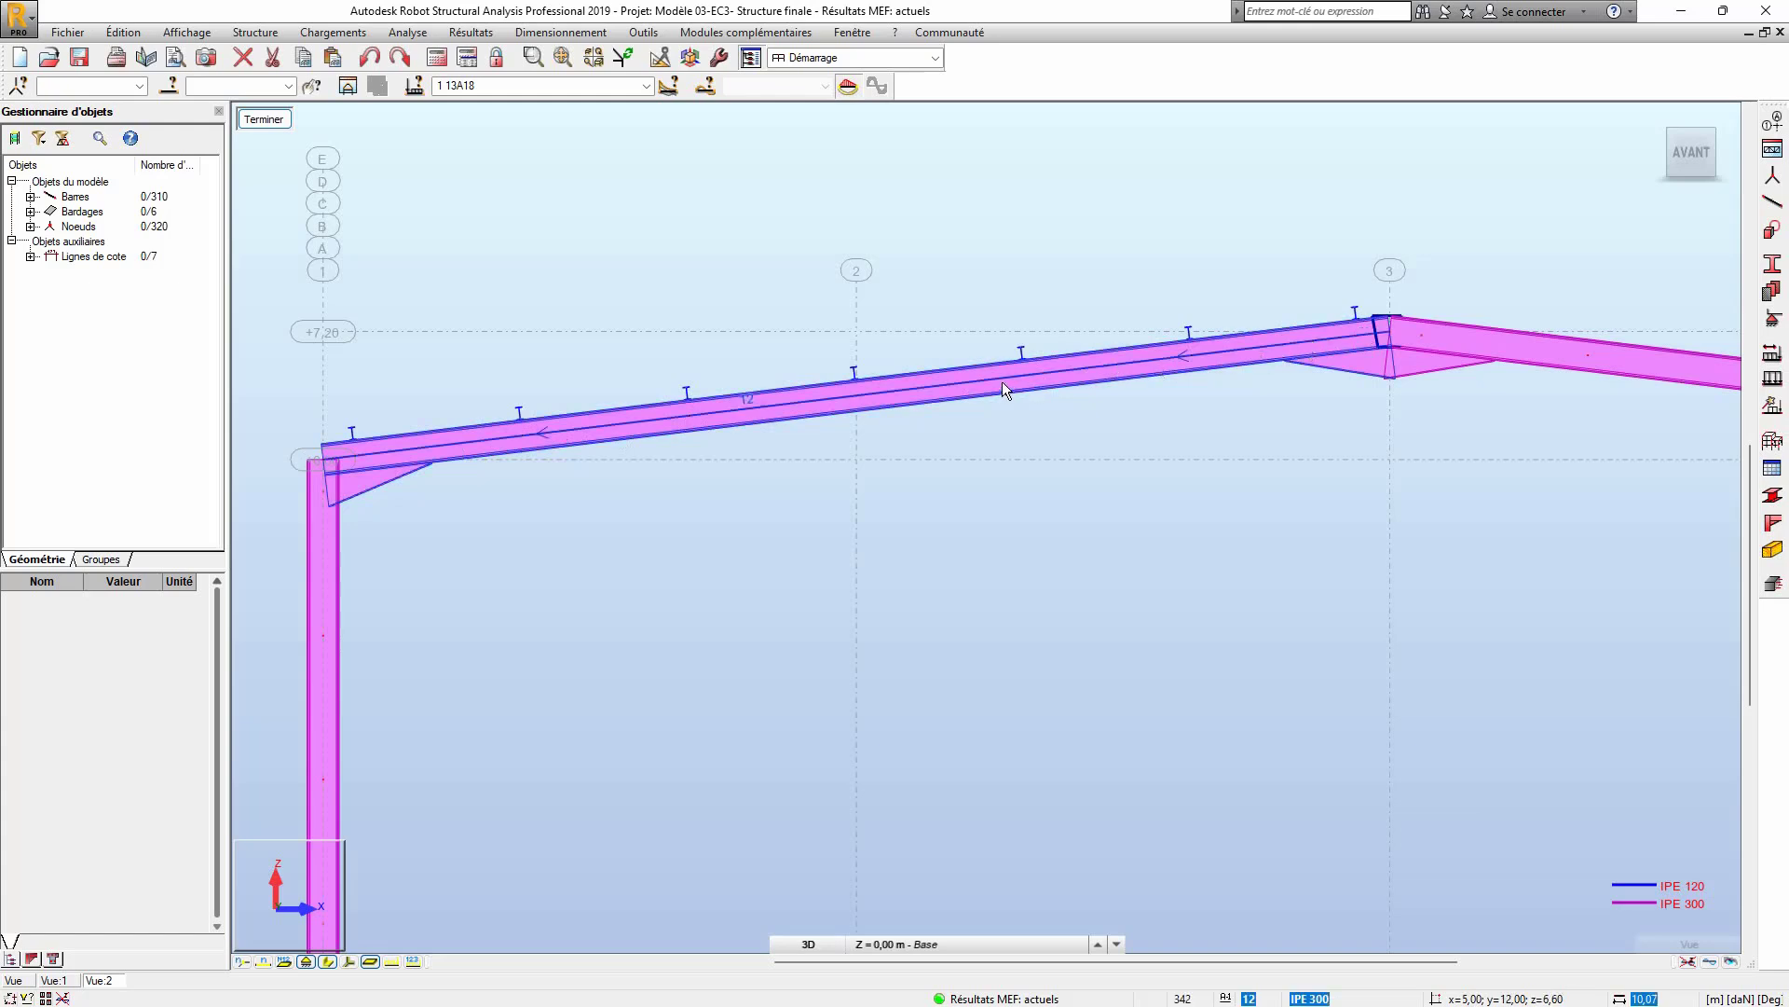
{"action": "scroll", "coordinate": [1029, 370], "scroll_direction": "up", "scroll_amount": 2}
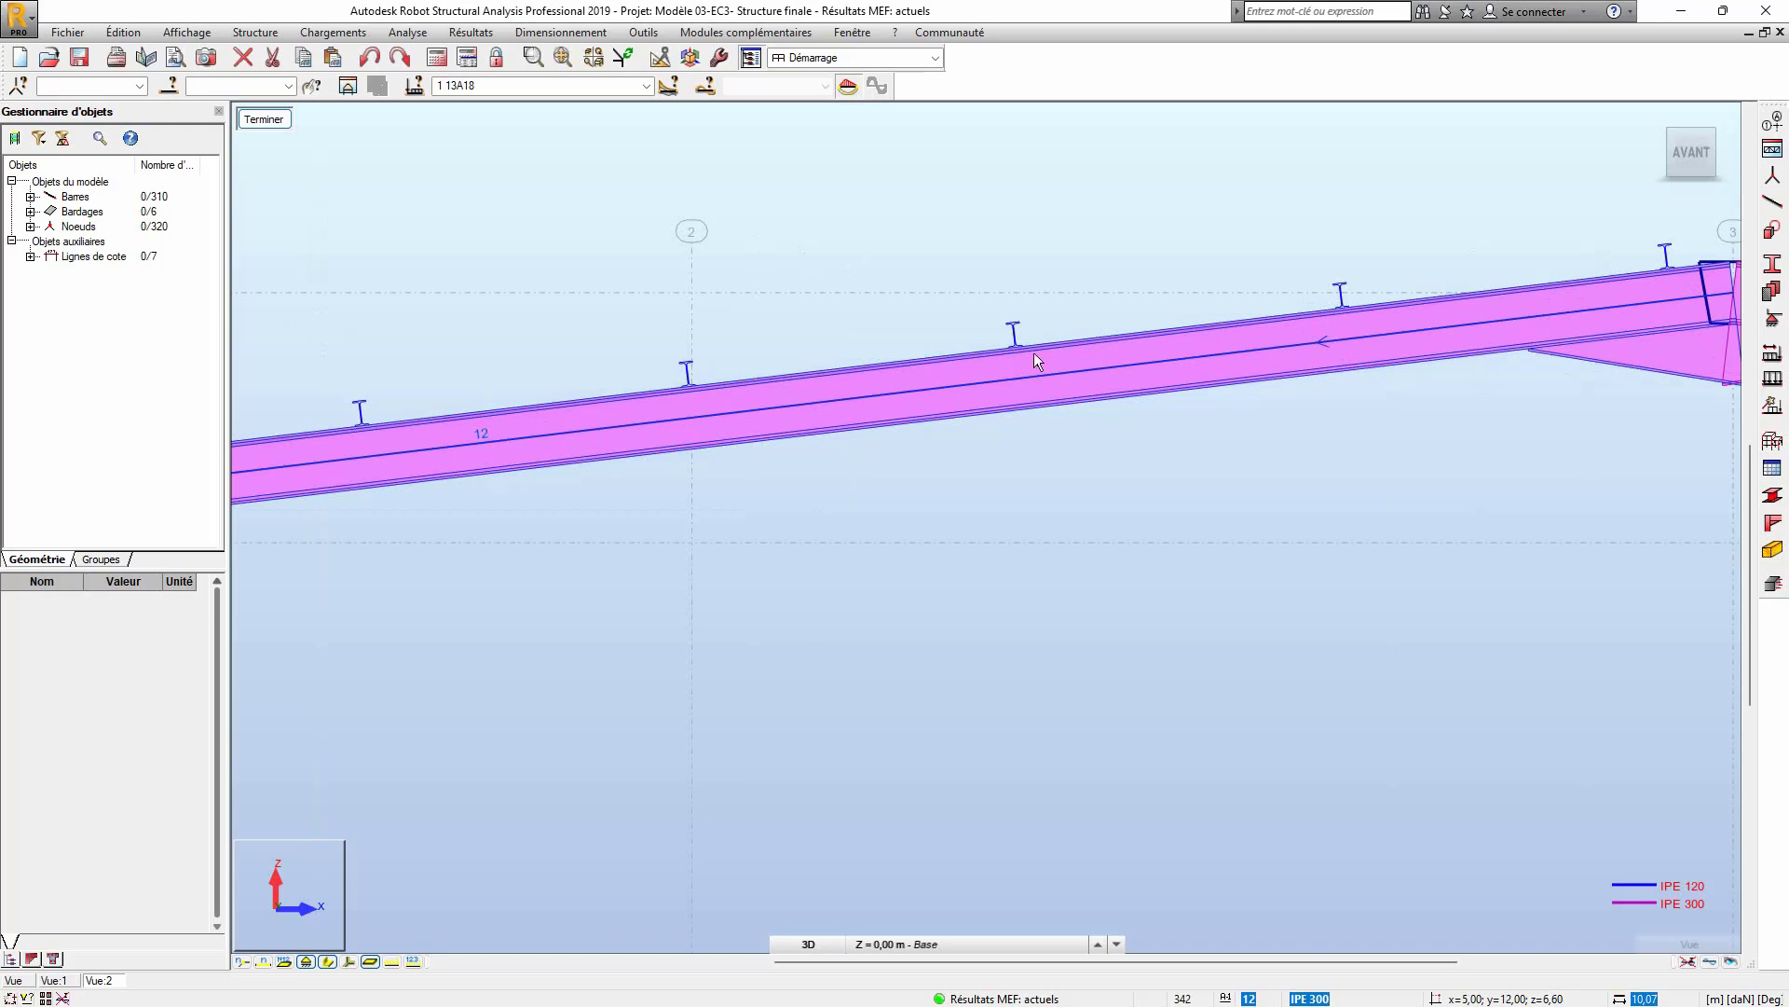
{"action": "scroll", "coordinate": [1034, 358], "scroll_direction": "down", "scroll_amount": 2}
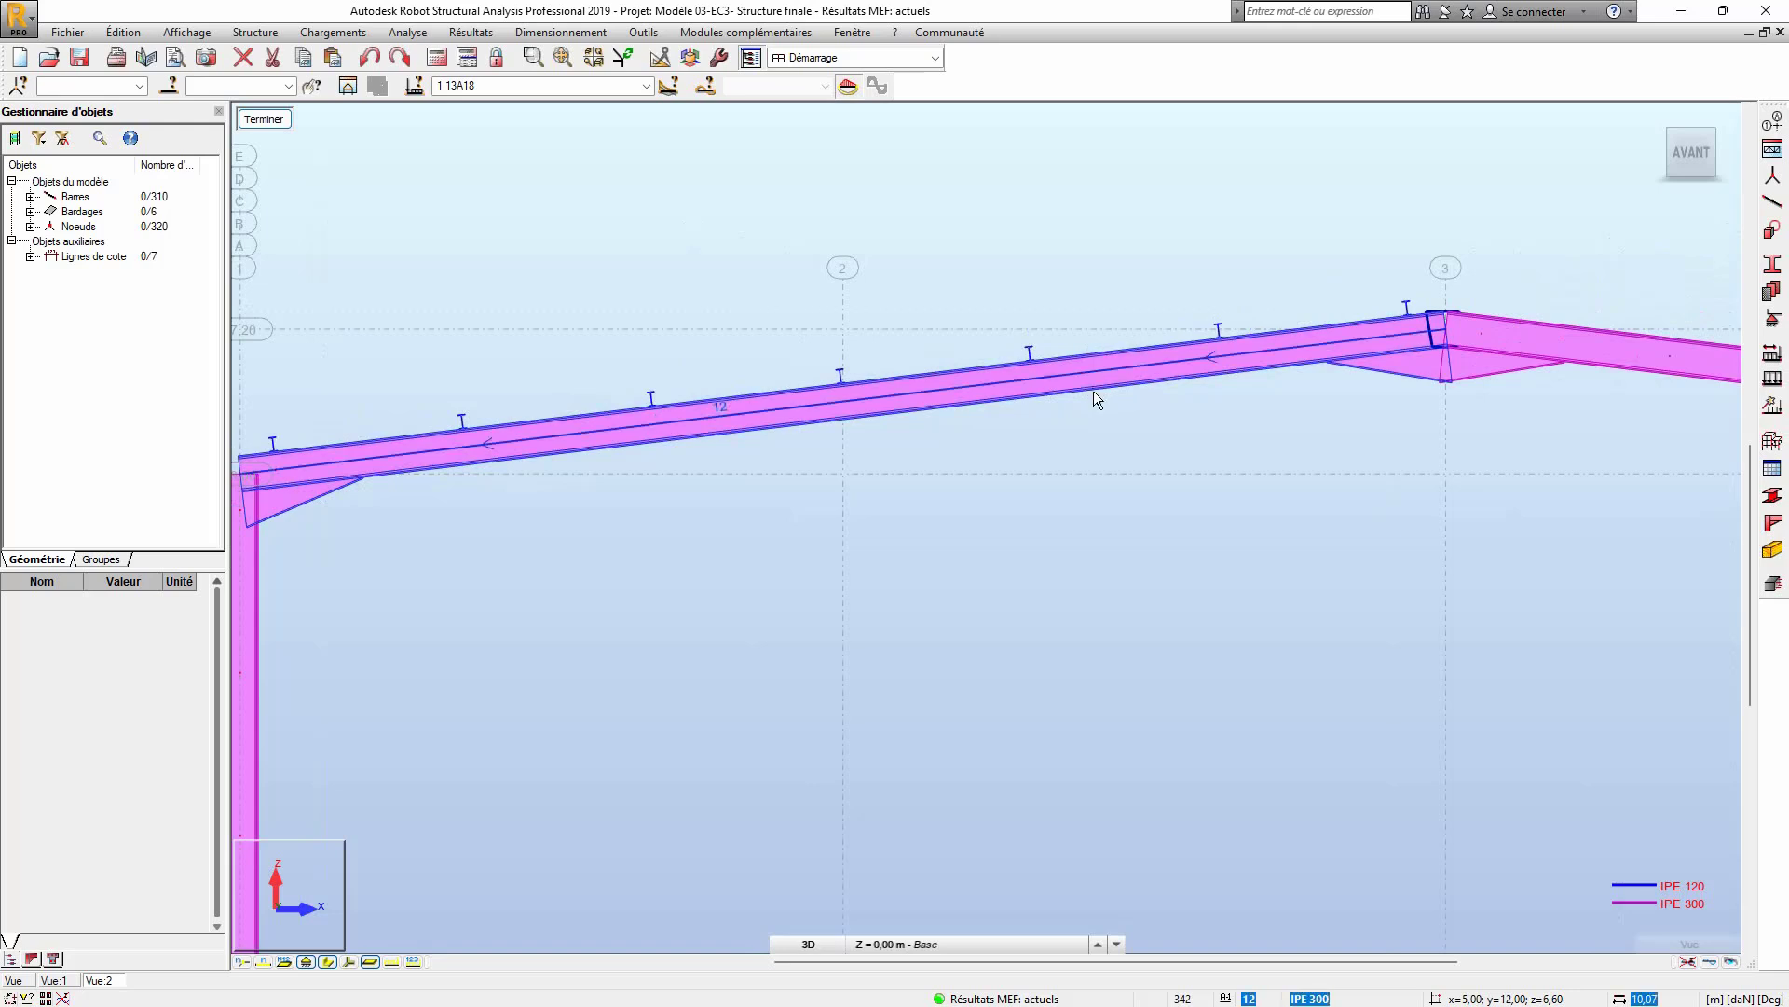
- Look up the section dimensions of the IPE 300 rafter profile in the OTUA profile catalogue and close it
{"action": "left_click", "coordinate": [640, 31]}
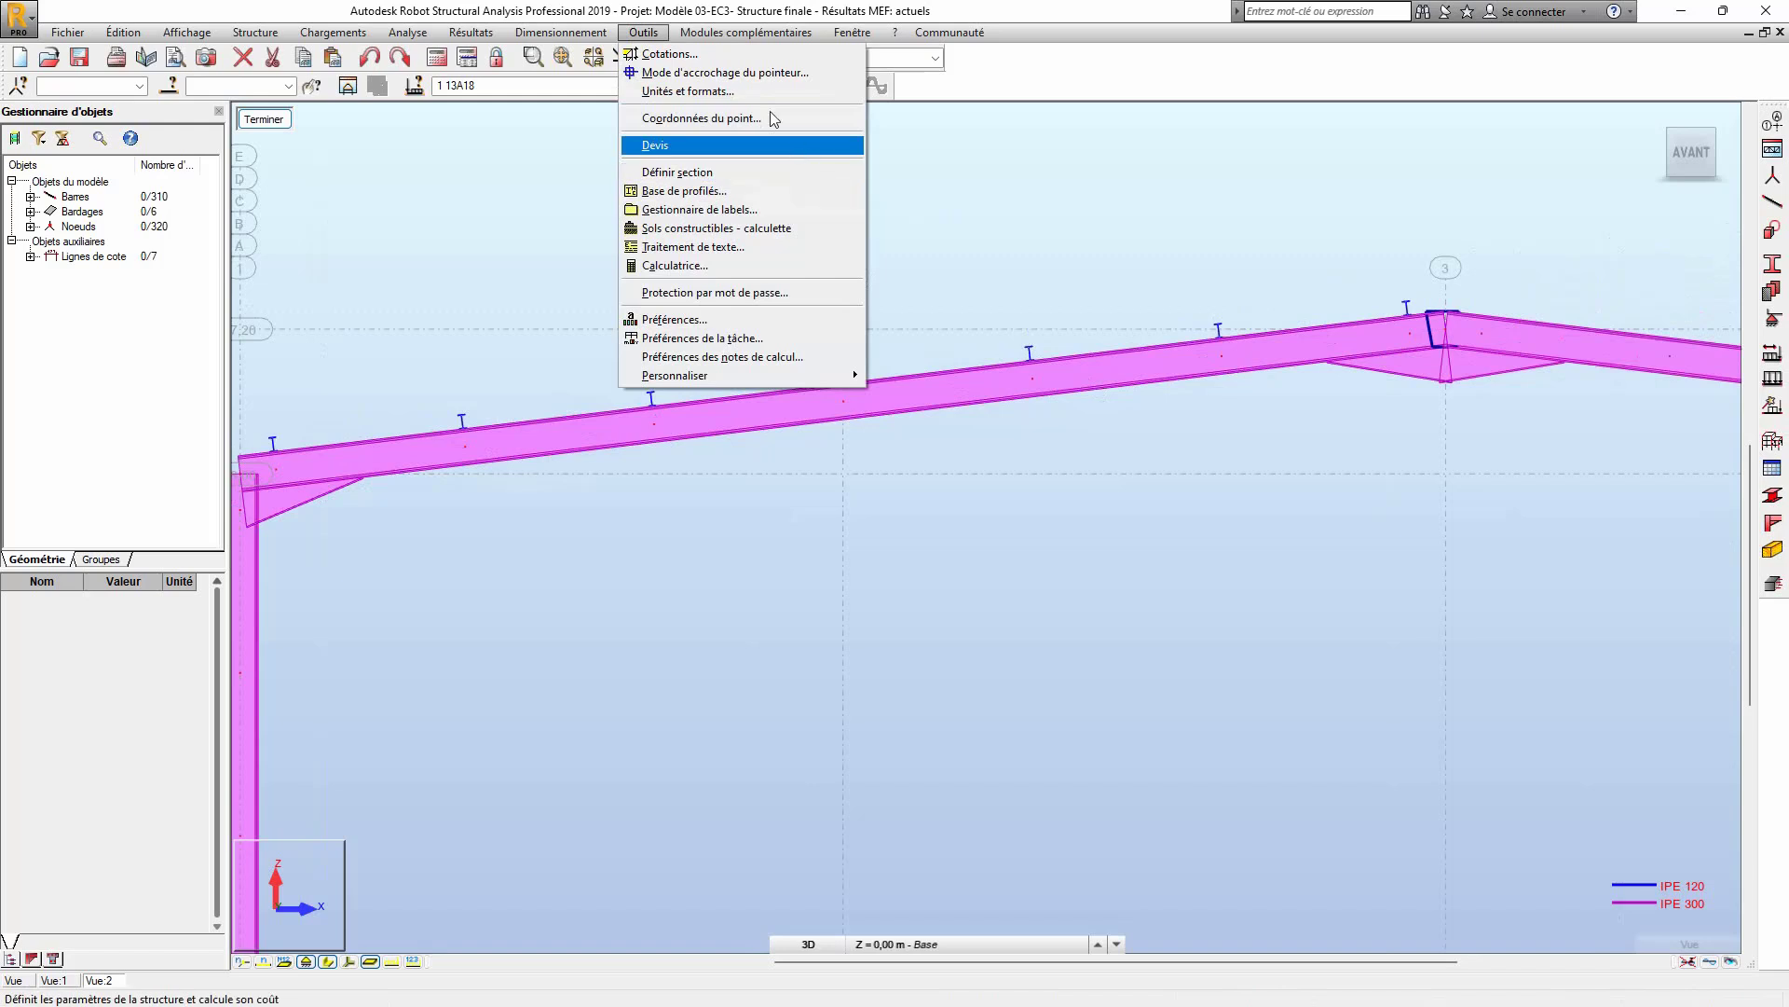
{"action": "left_click", "coordinate": [681, 190]}
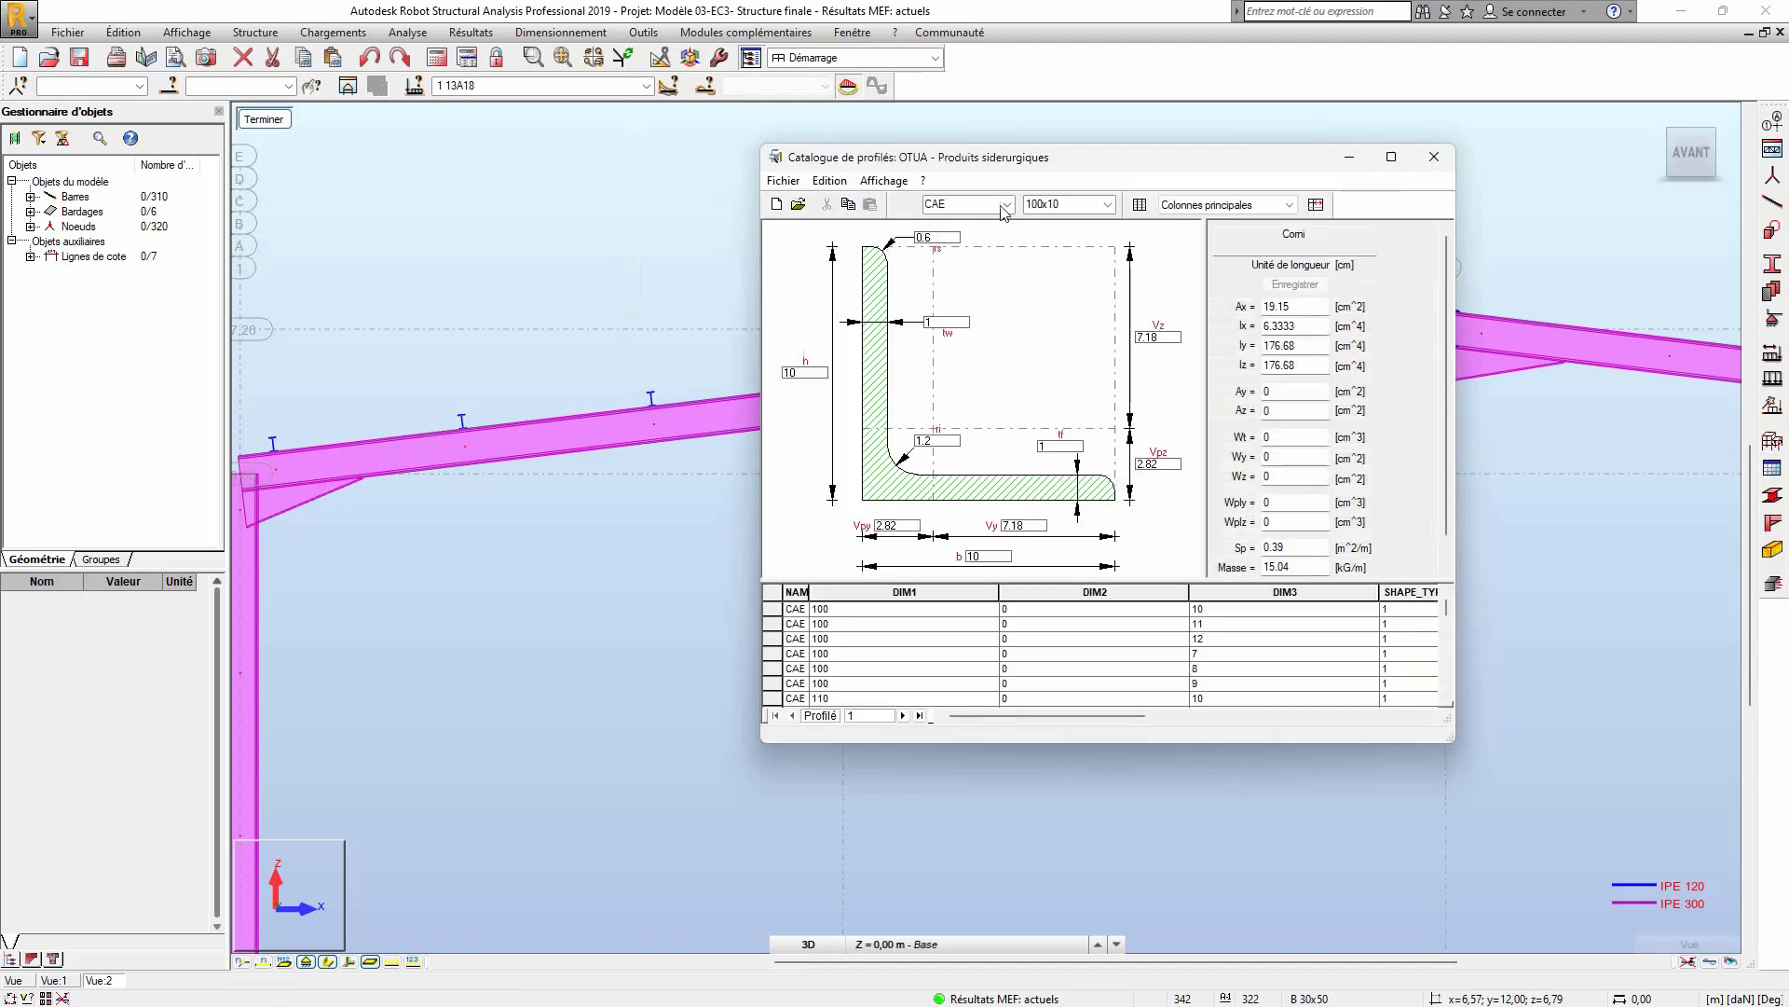
{"action": "left_click", "coordinate": [1004, 205]}
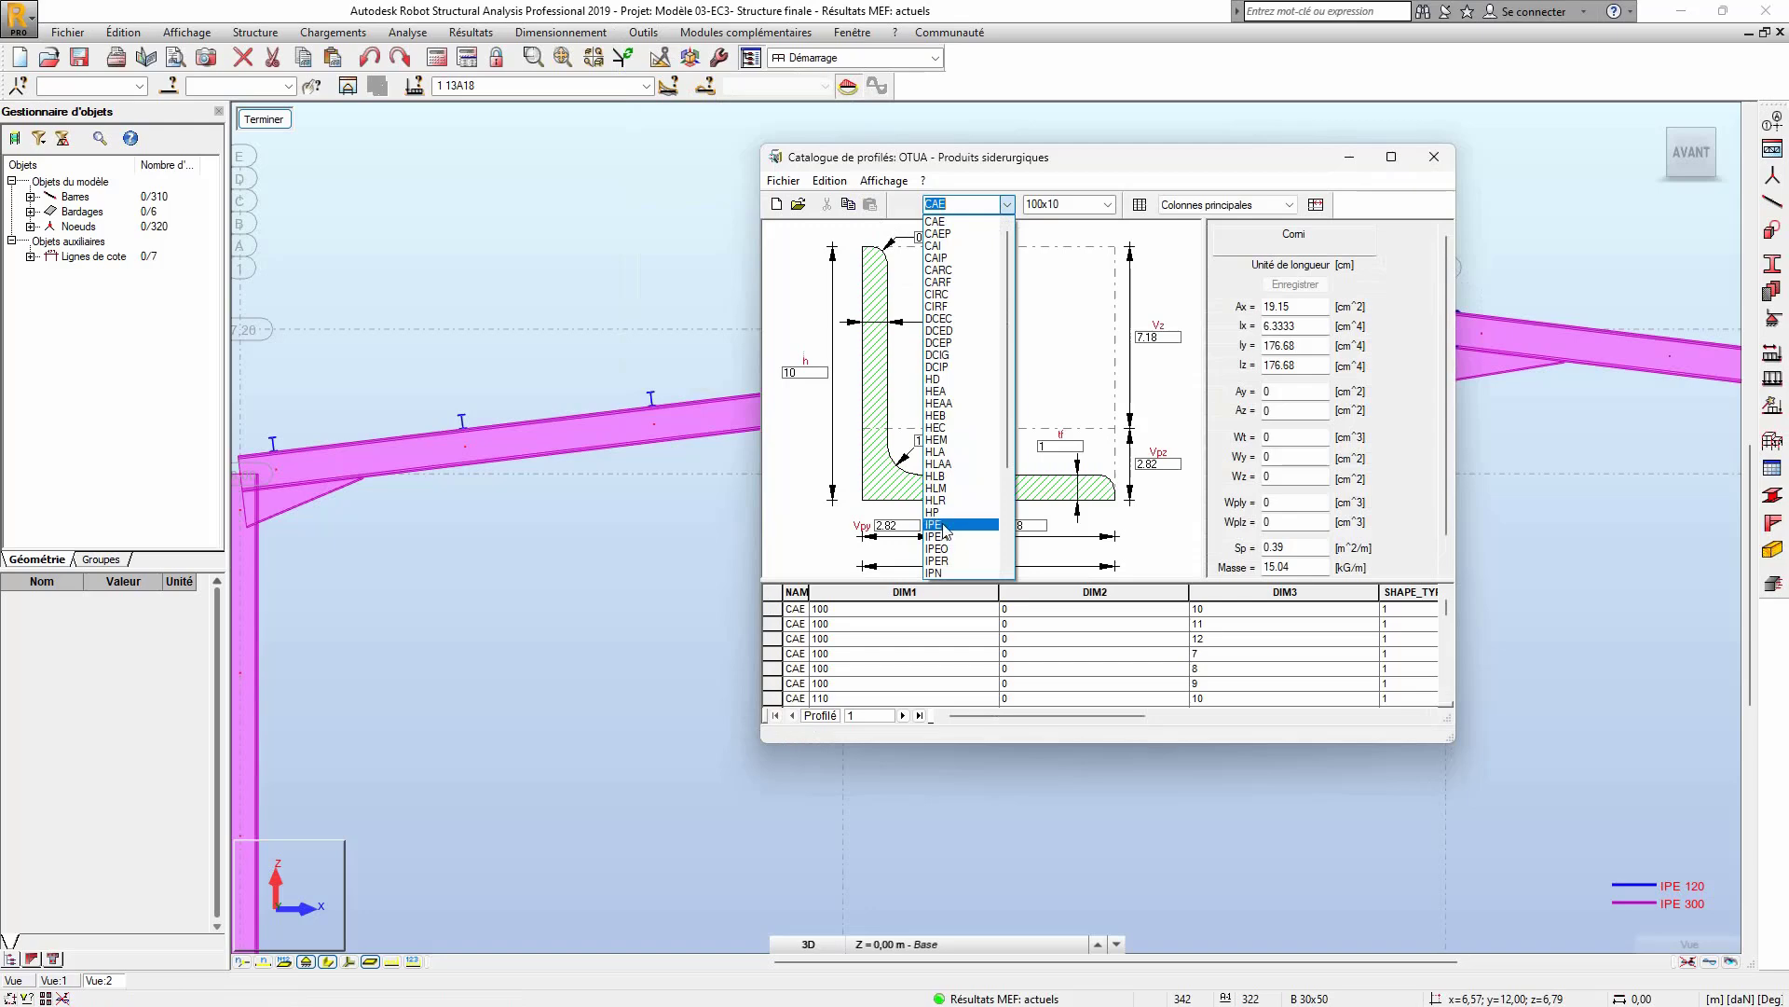
{"action": "left_click", "coordinate": [945, 525]}
{"action": "left_click", "coordinate": [1109, 205]}
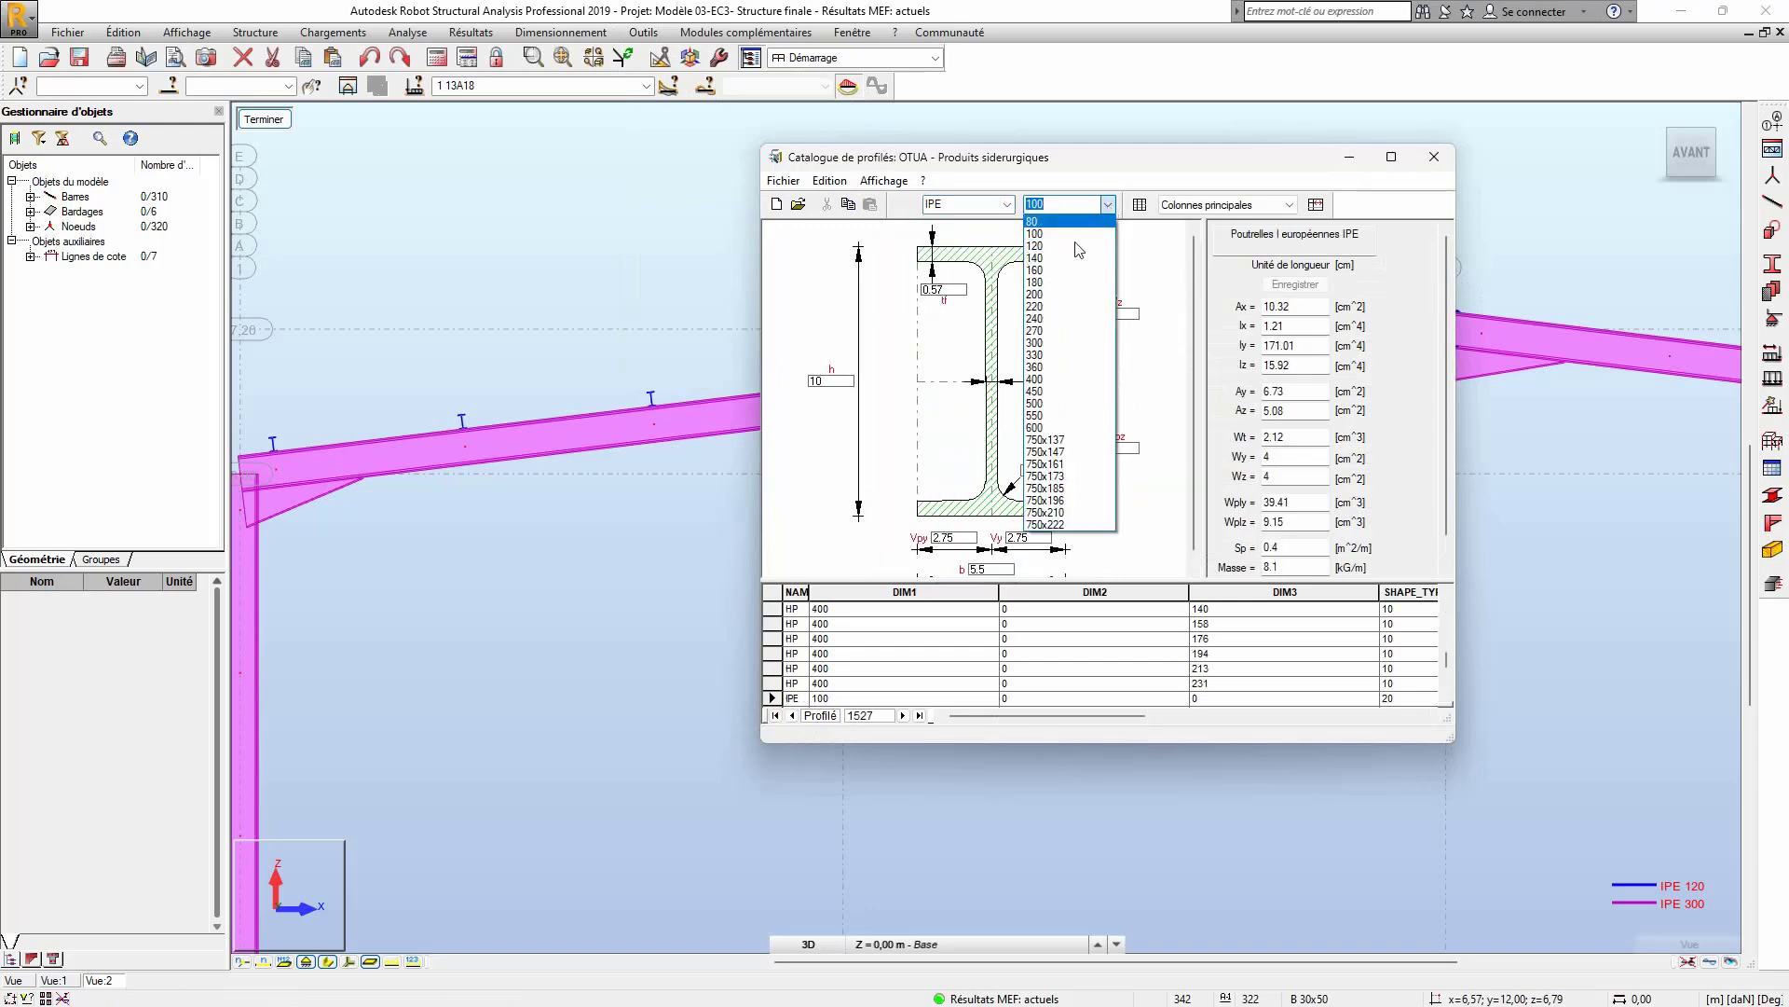
{"action": "left_click", "coordinate": [1042, 343]}
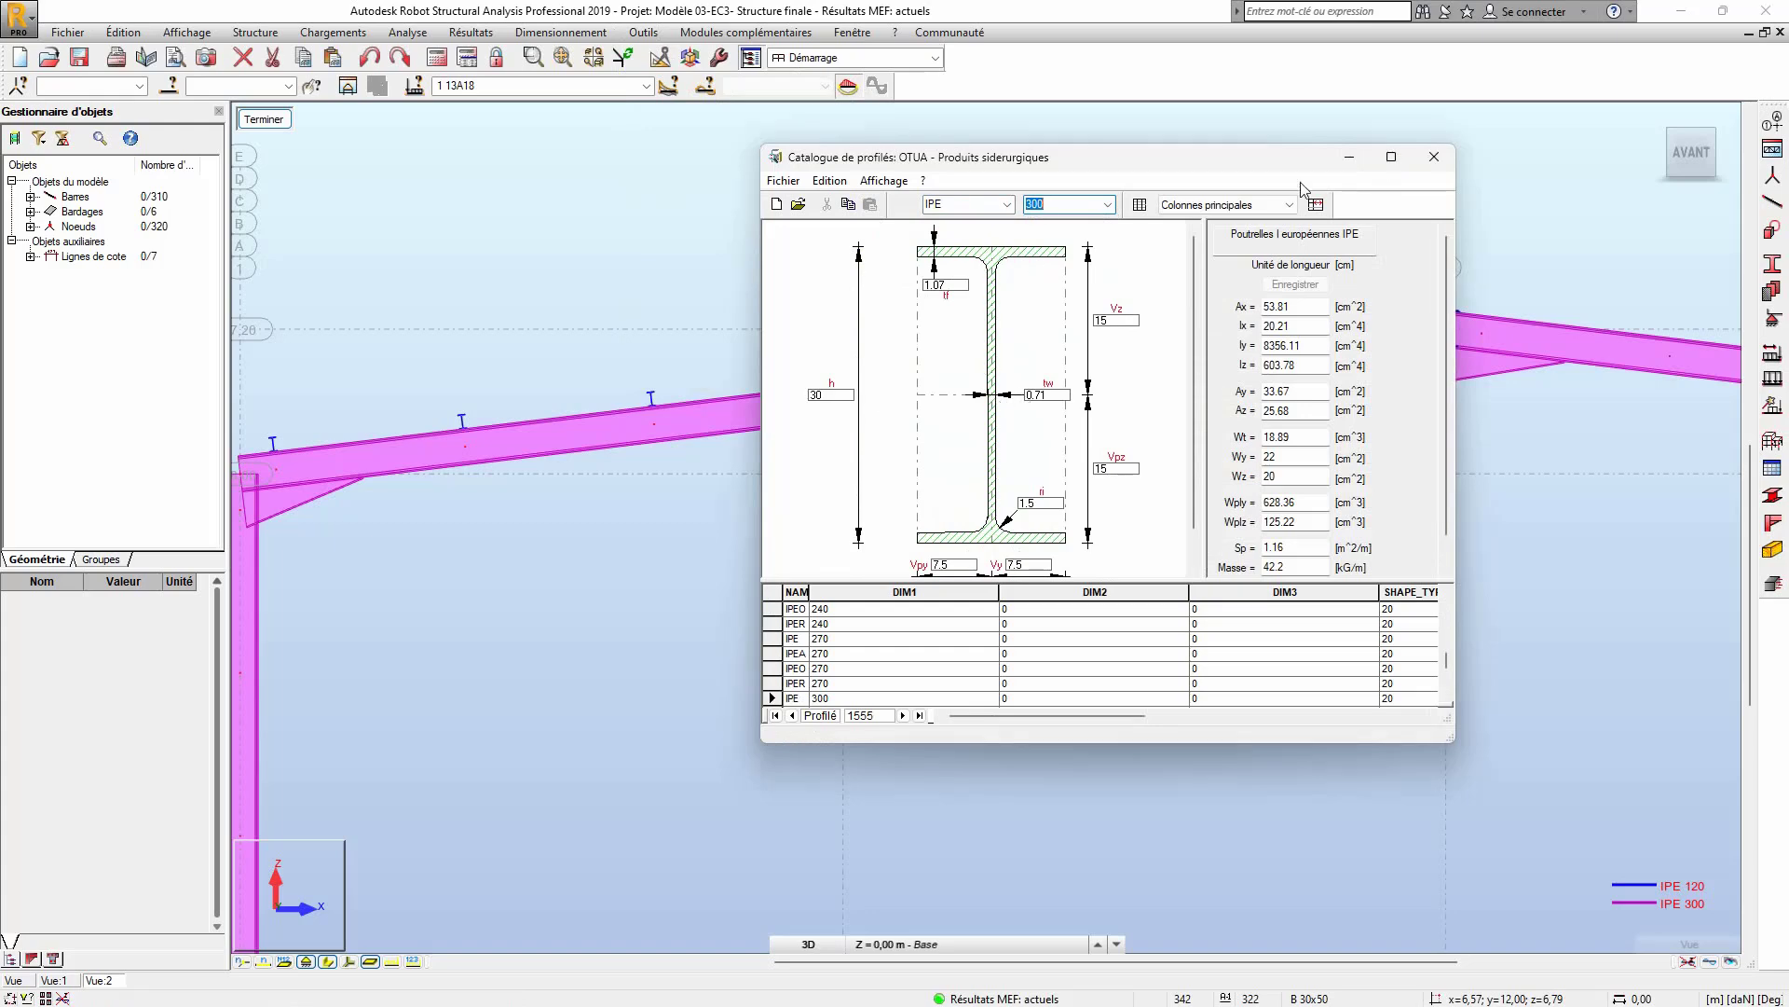
{"action": "left_click", "coordinate": [1435, 156]}
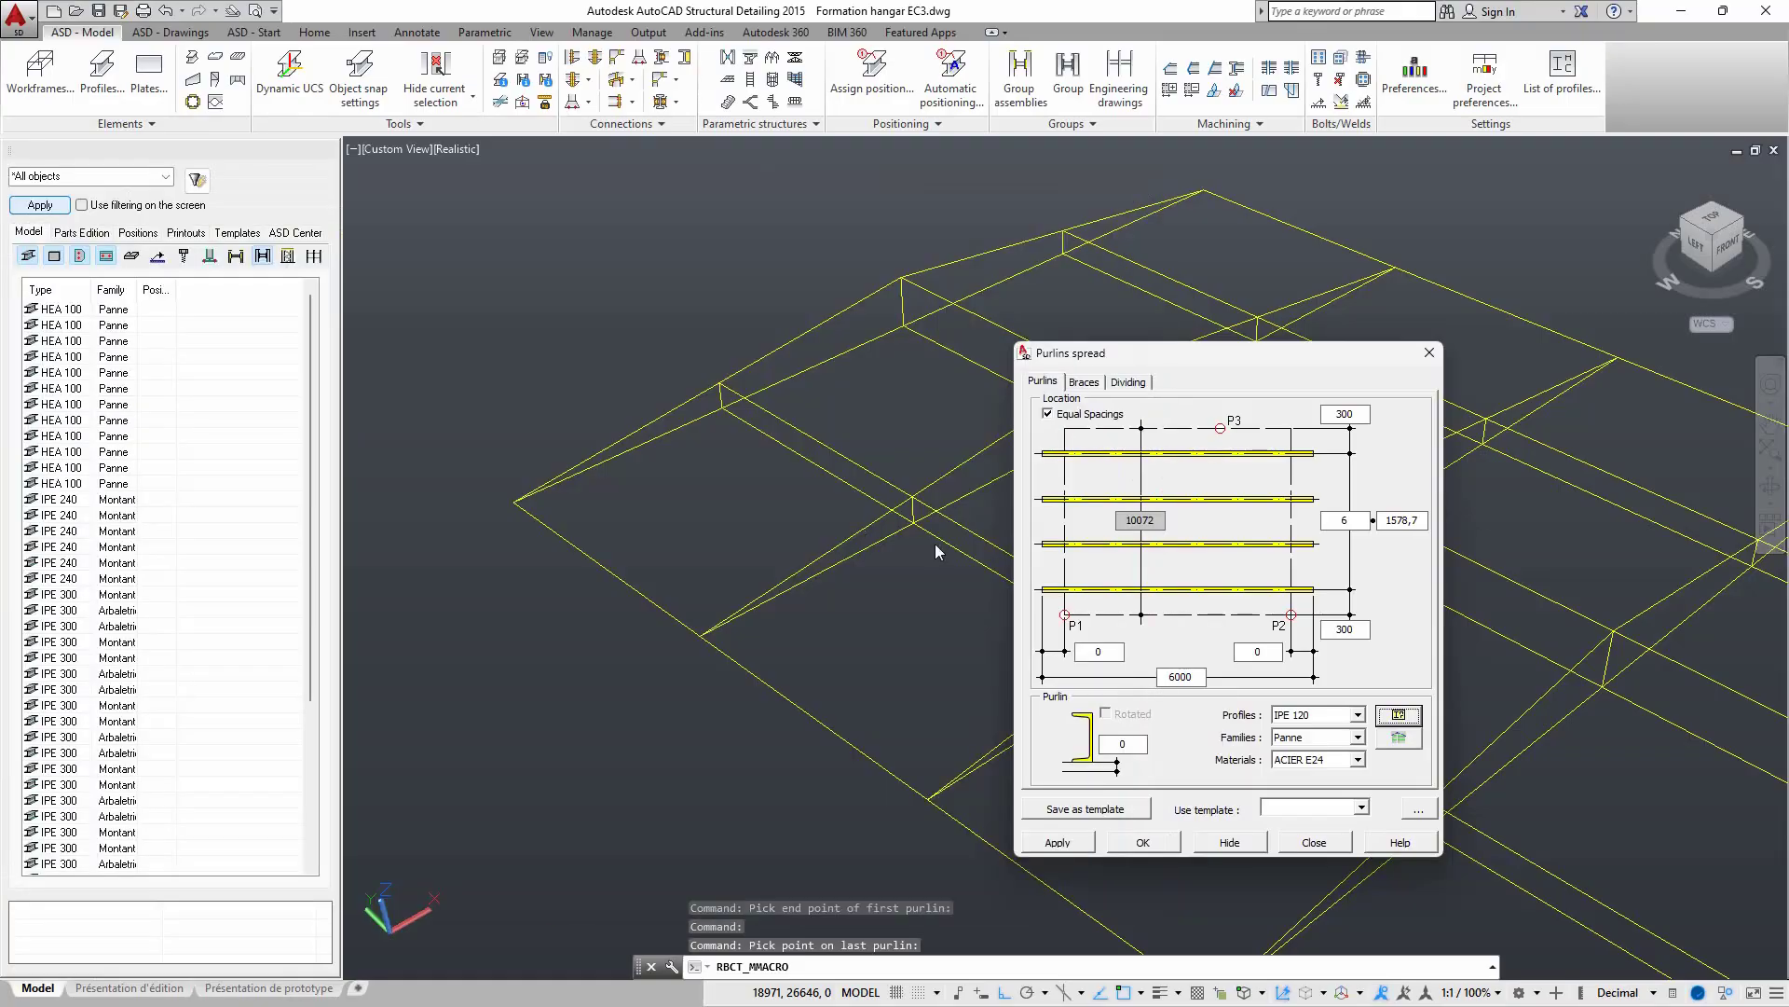
- Switch back to AutoCAD Structural Detailing, set the purlins' vertical offset to 150 and create the purlin spread
{"action": "double_click", "coordinate": [1125, 745]}
{"action": "left_click", "coordinate": [1058, 843]}
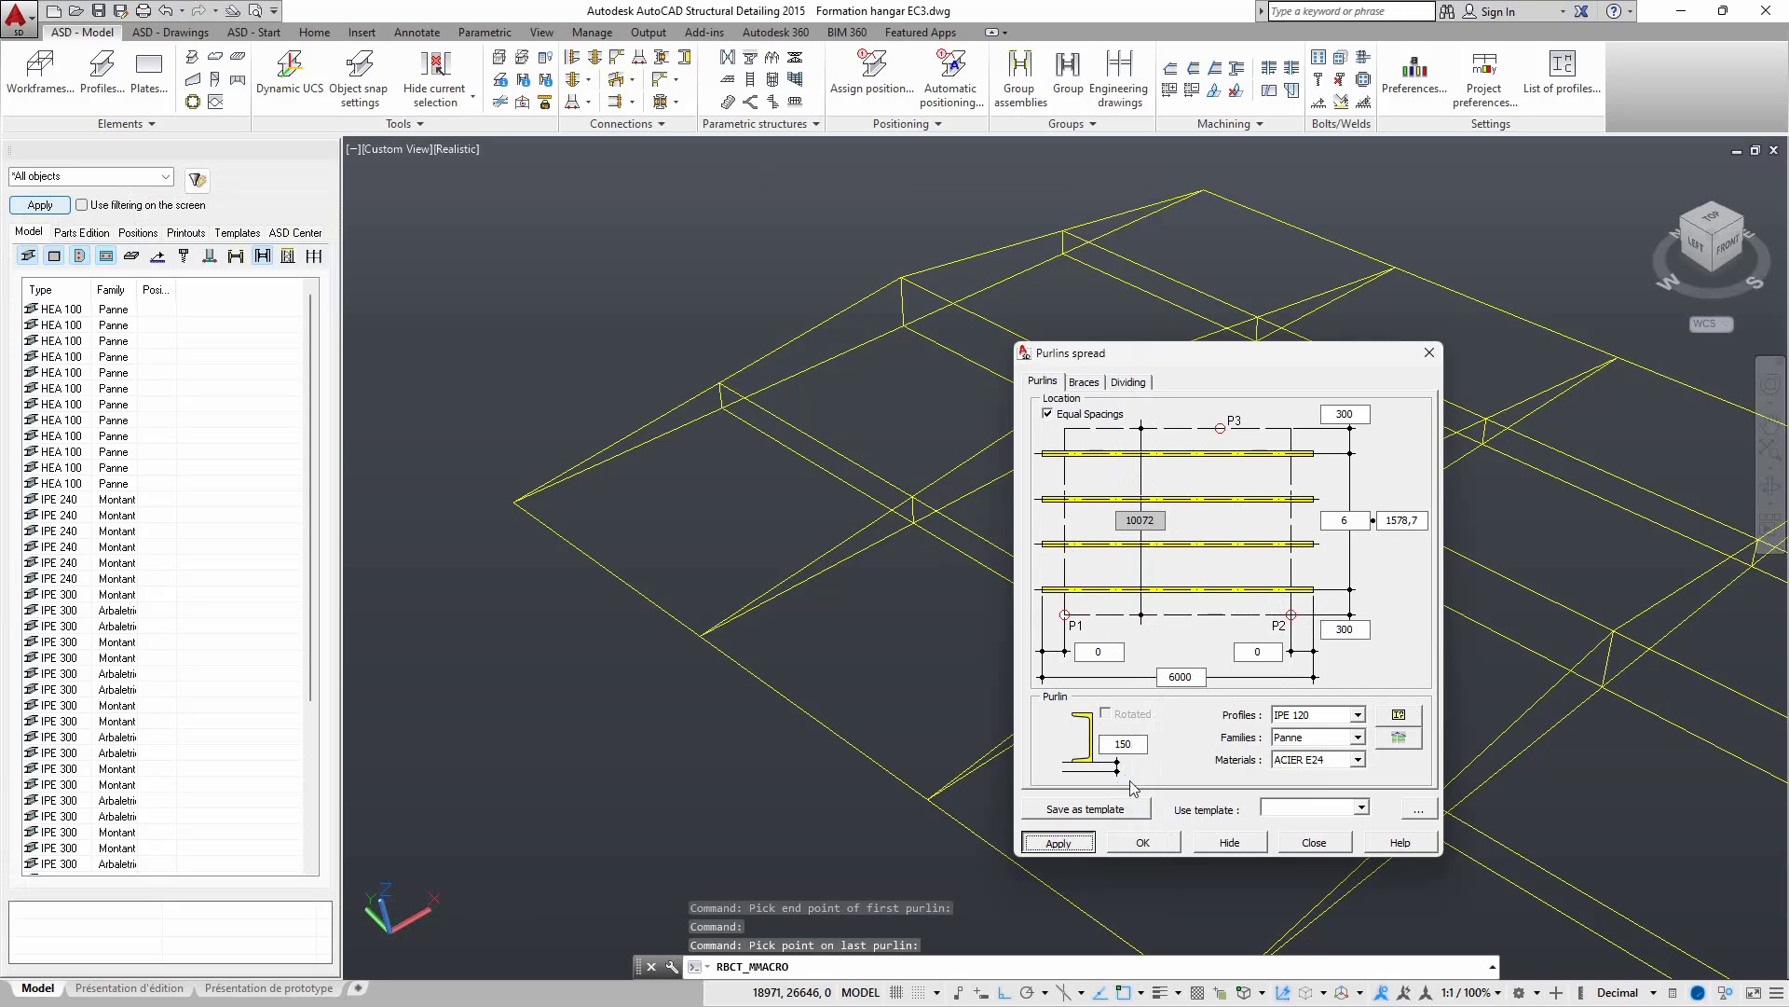
{"action": "left_click", "coordinate": [1161, 848]}
{"action": "scroll", "coordinate": [971, 439], "scroll_direction": "up", "scroll_amount": 3}
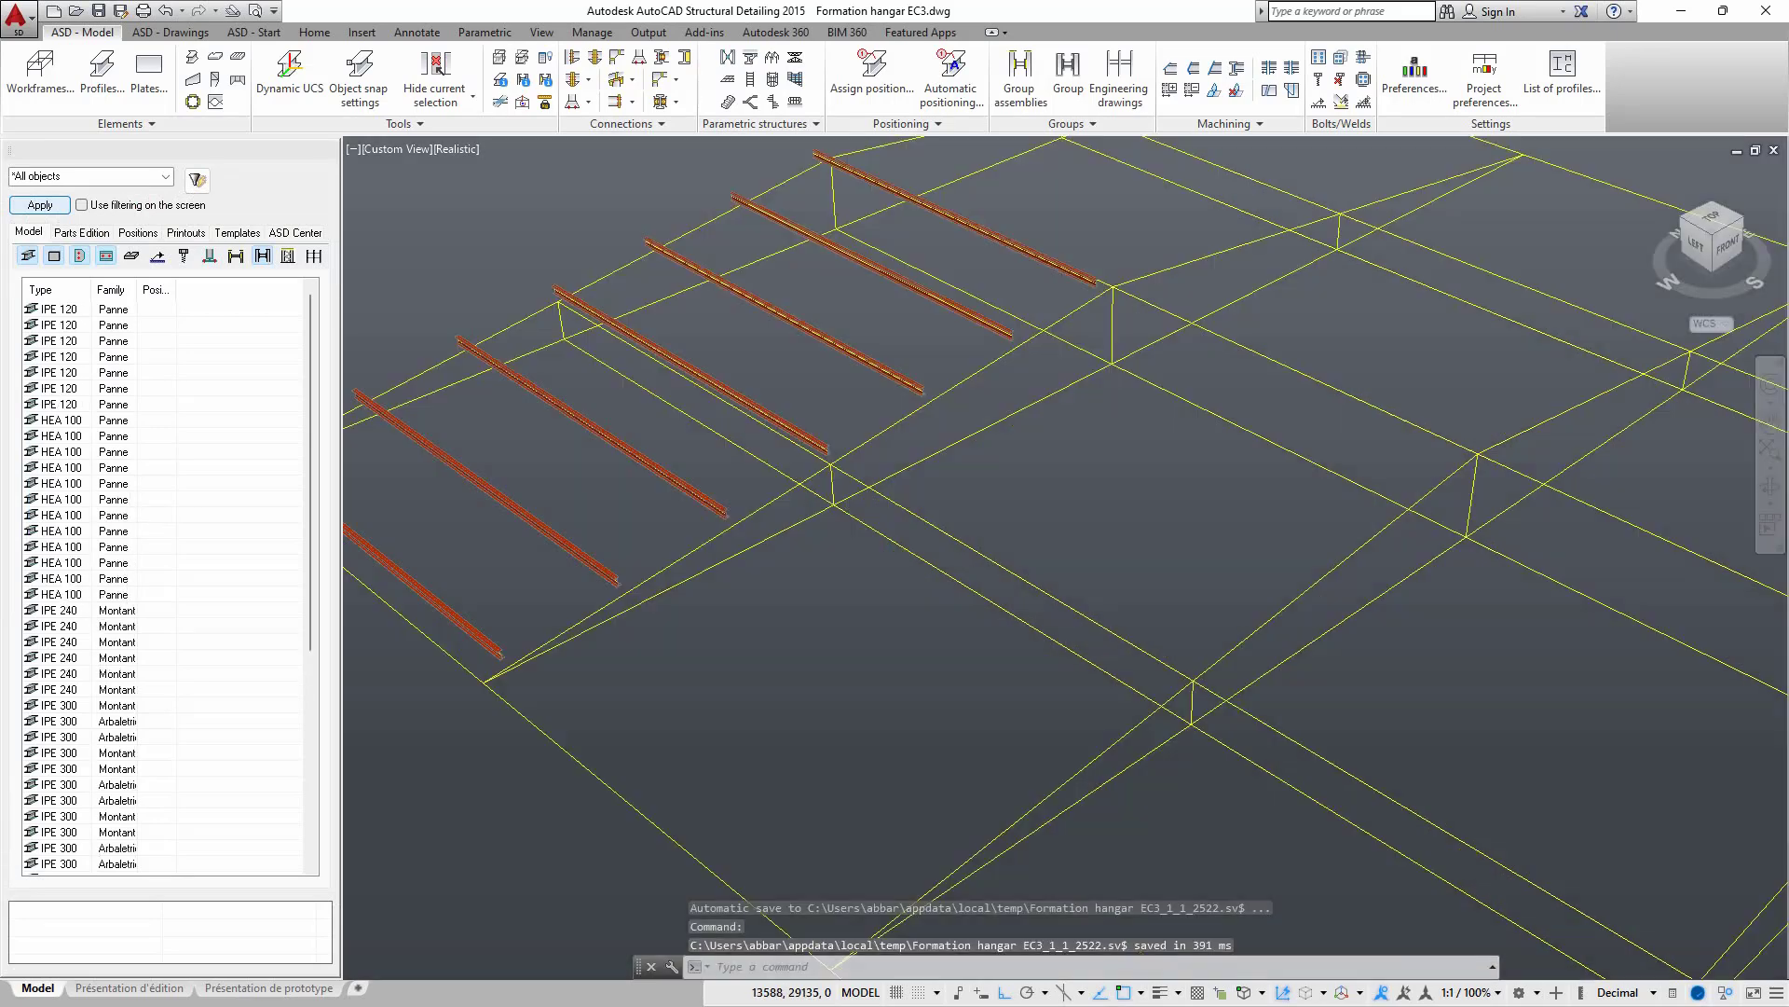
{"action": "scroll", "coordinate": [972, 394], "scroll_direction": "down", "scroll_amount": 3}
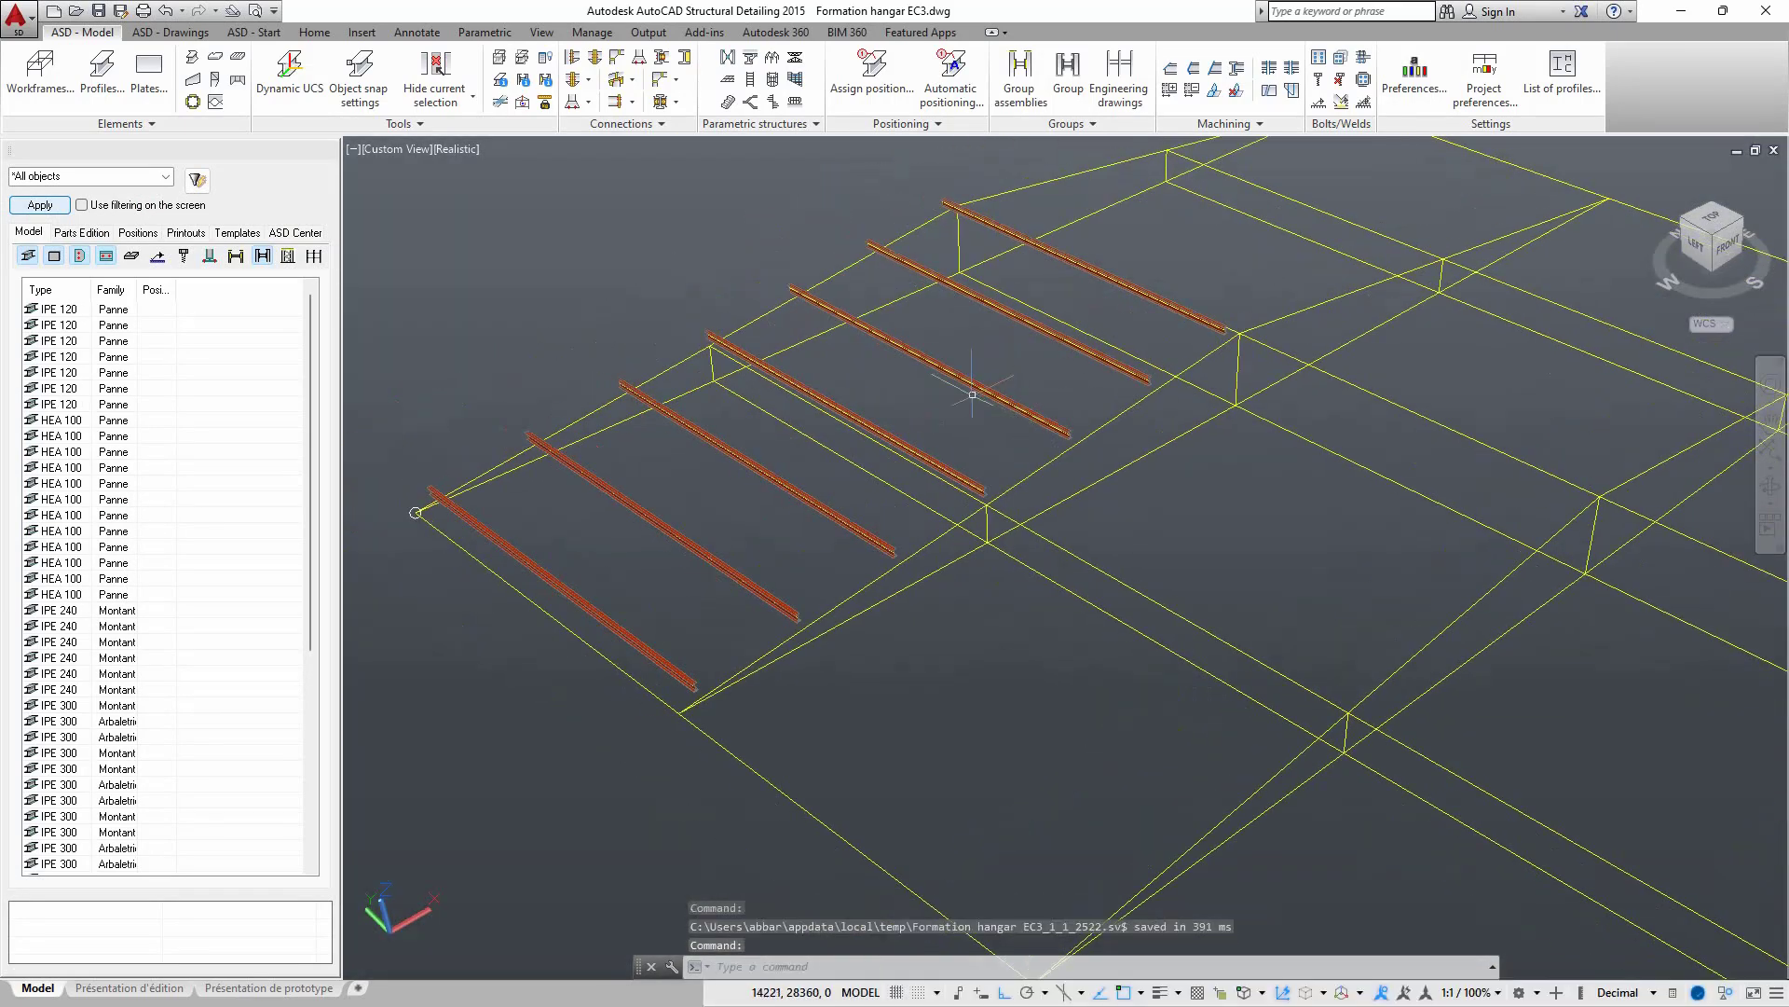
- End the object isolation to show the complete hangar structure again
{"action": "right_click", "coordinate": [660, 226]}
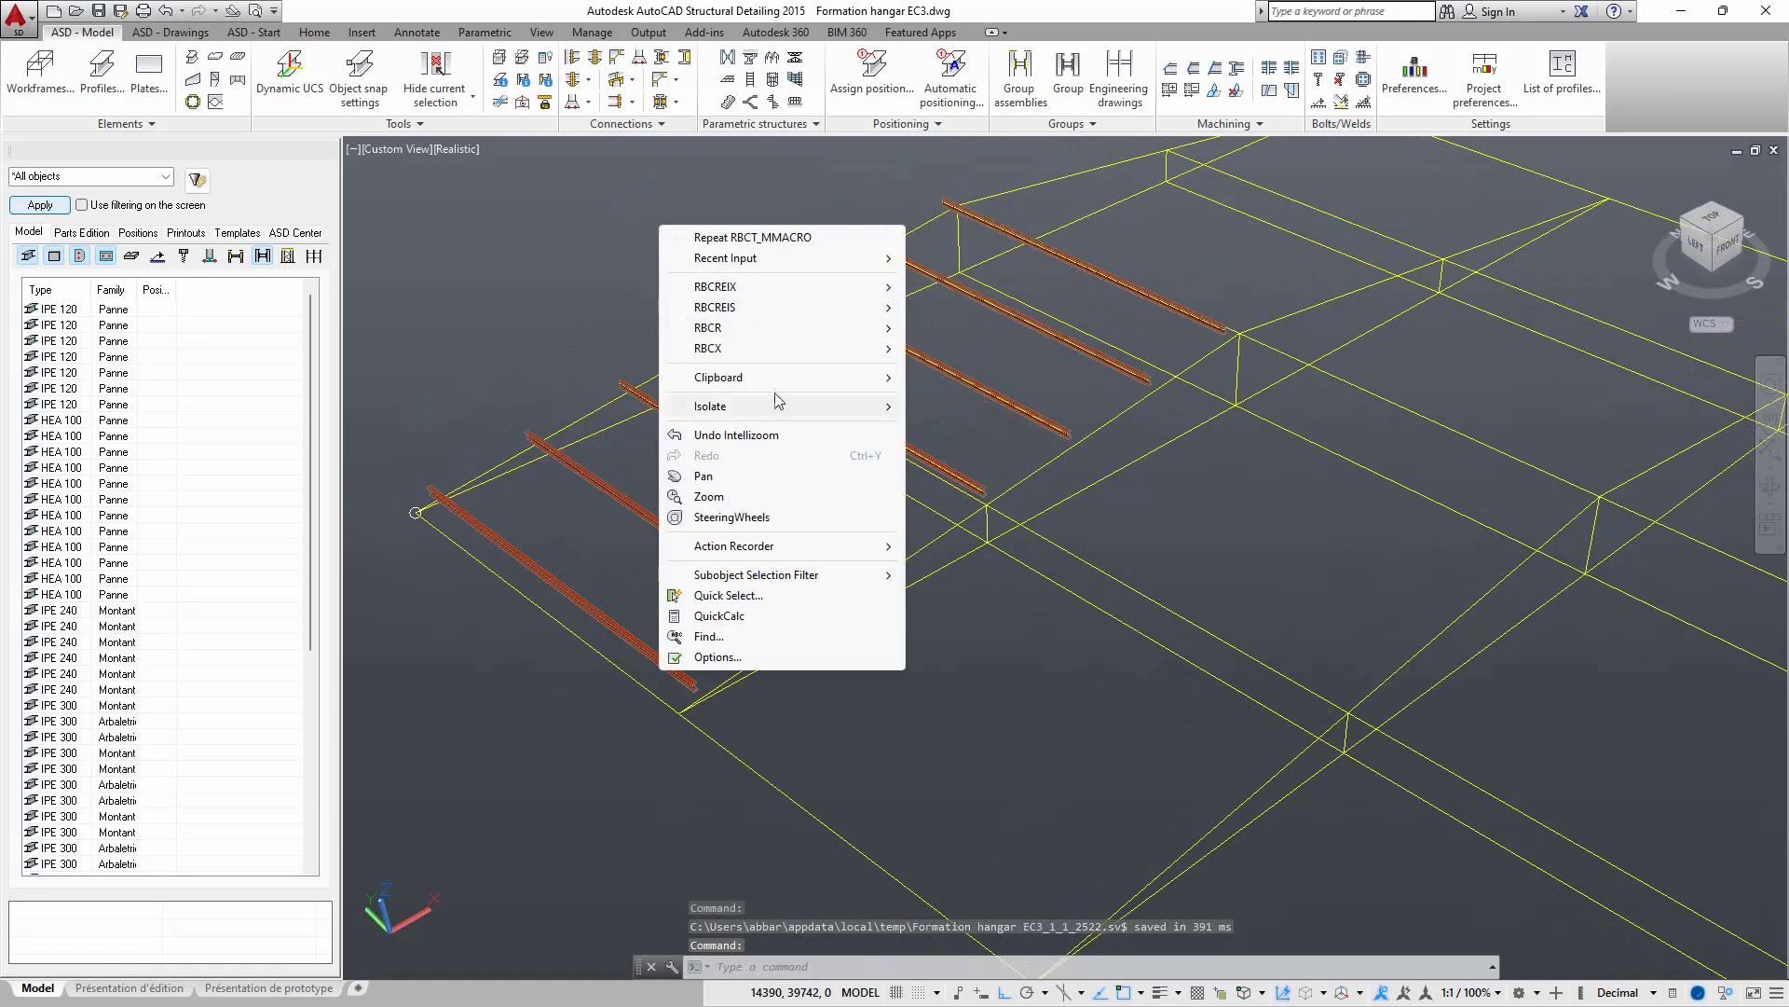
{"action": "mouse_move", "coordinate": [781, 408]}
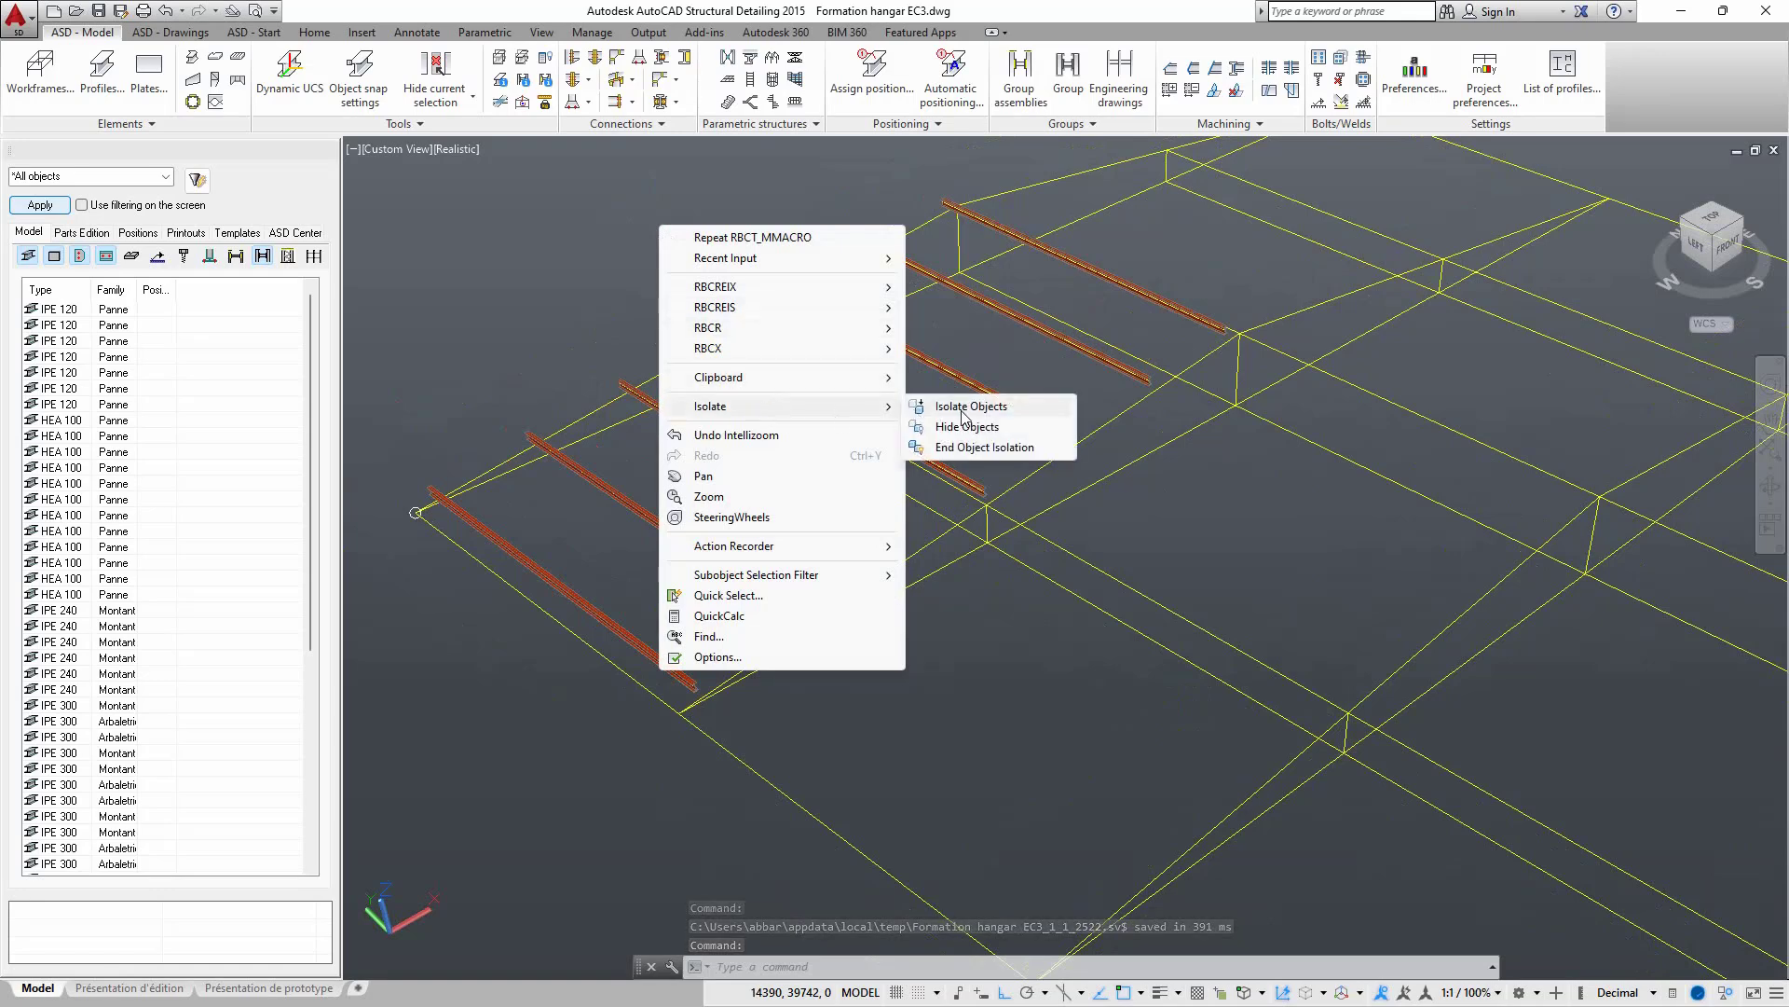
{"action": "left_click", "coordinate": [1016, 447]}
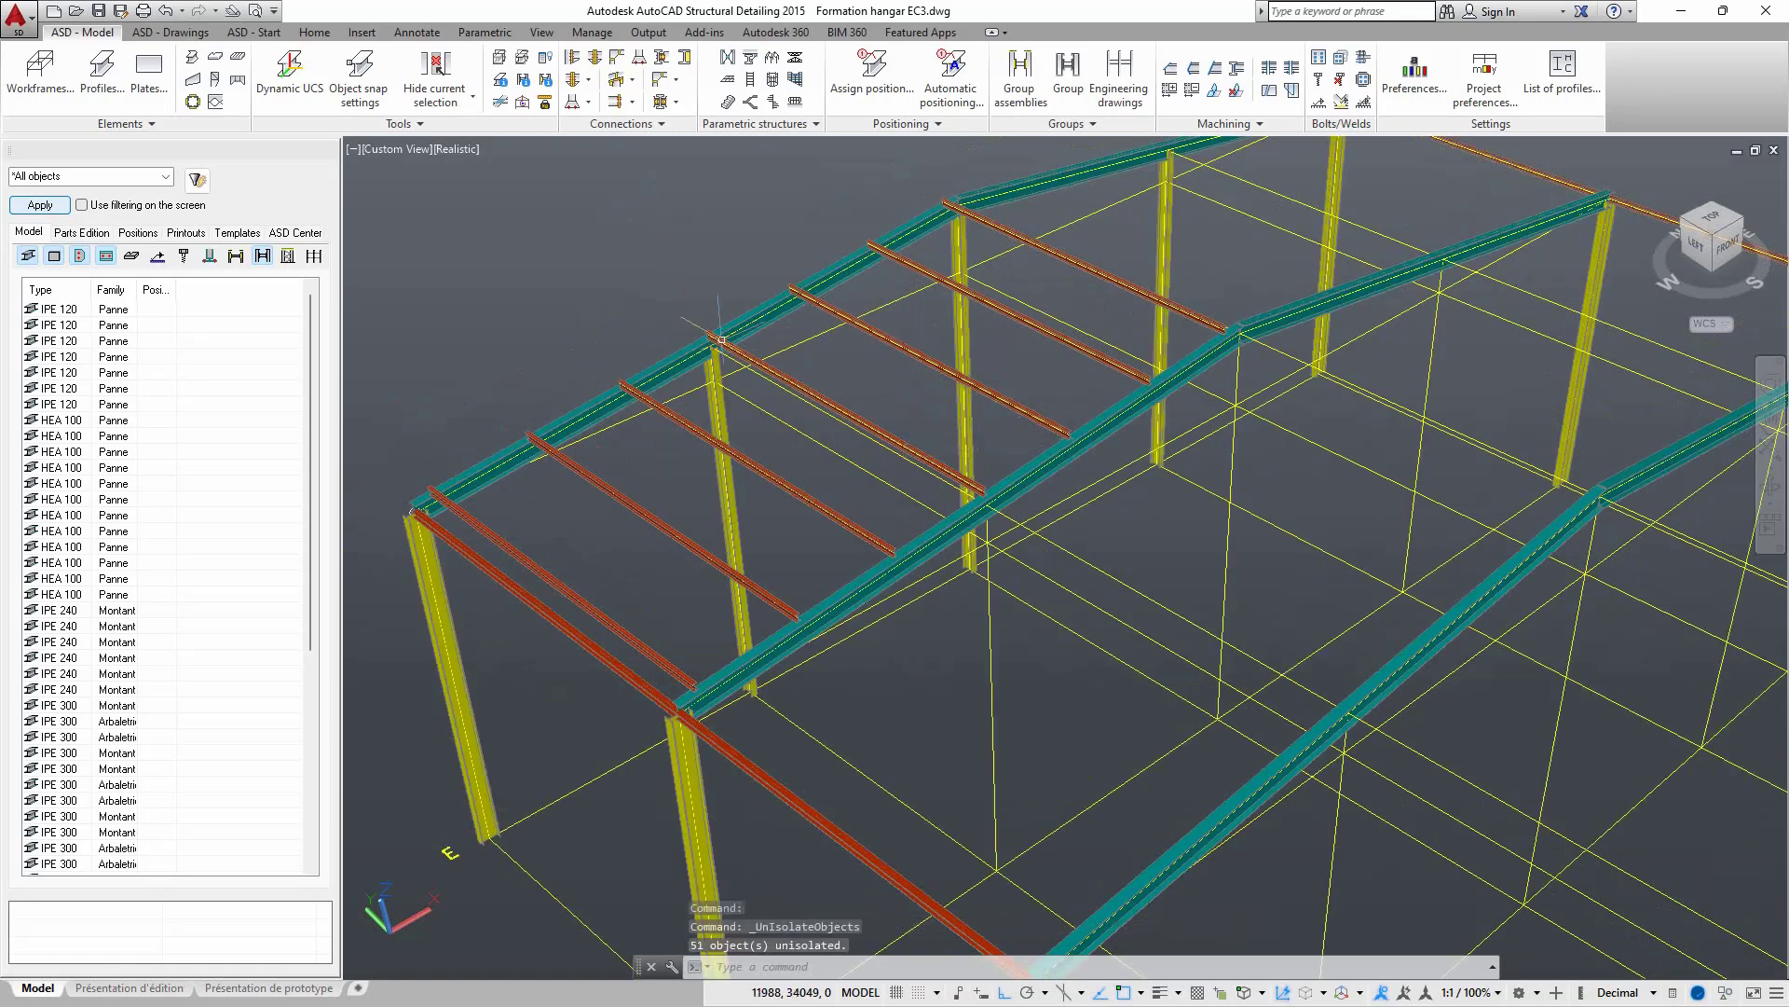
- Inspect the new purlins between axes D and E, including their seating on the rafters and the spacing from eave to ridge
{"action": "scroll", "coordinate": [969, 447], "scroll_direction": "up", "scroll_amount": 5}
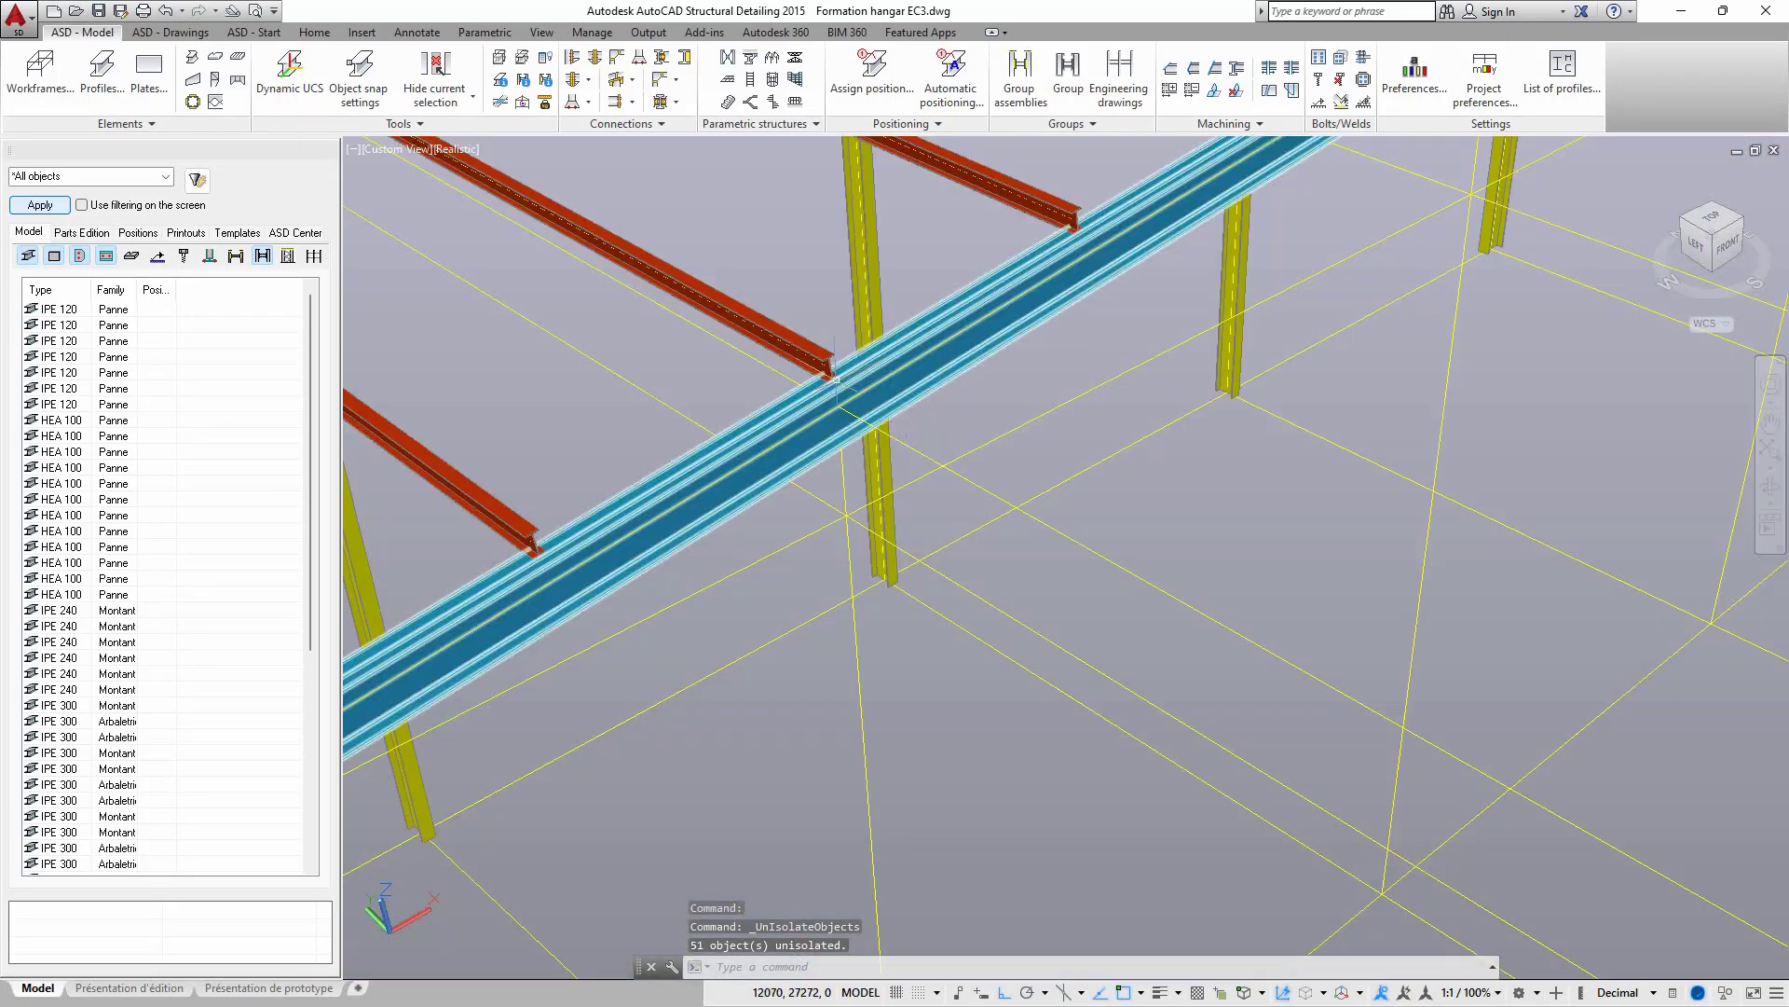
{"action": "scroll", "coordinate": [745, 538], "scroll_direction": "down", "scroll_amount": 3}
{"action": "scroll", "coordinate": [738, 549], "scroll_direction": "up", "scroll_amount": 3}
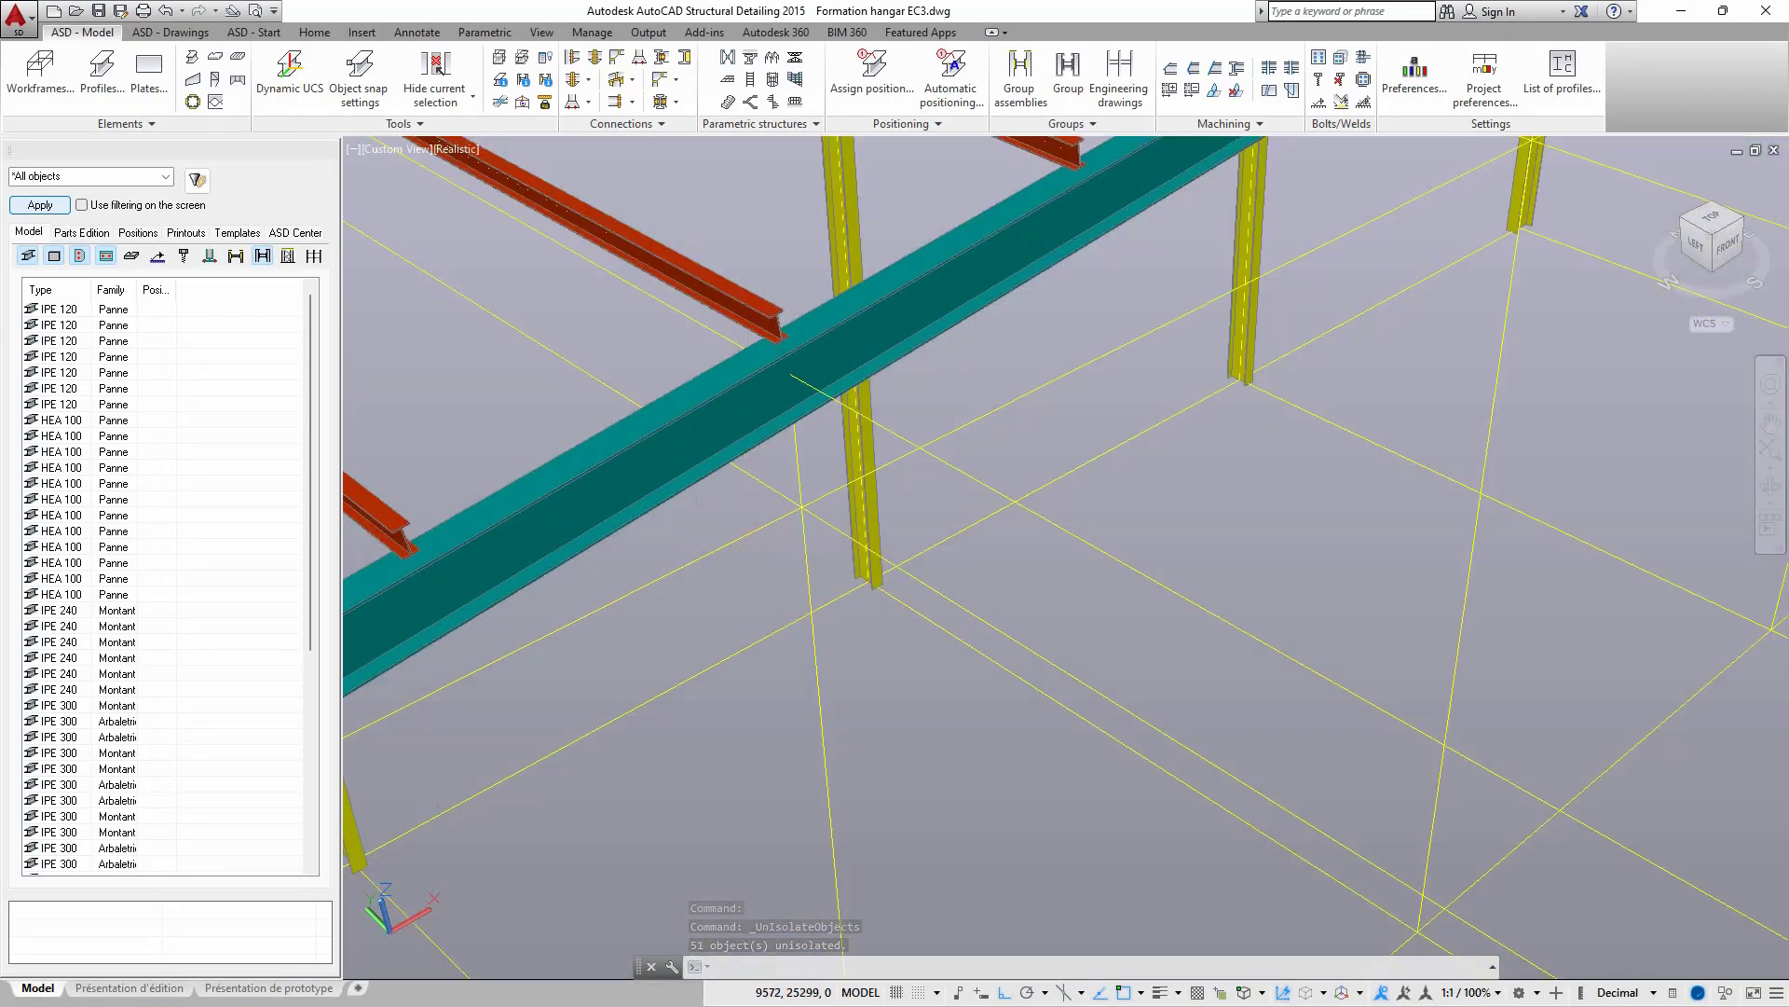
{"action": "scroll", "coordinate": [1070, 467], "scroll_direction": "down", "scroll_amount": 5}
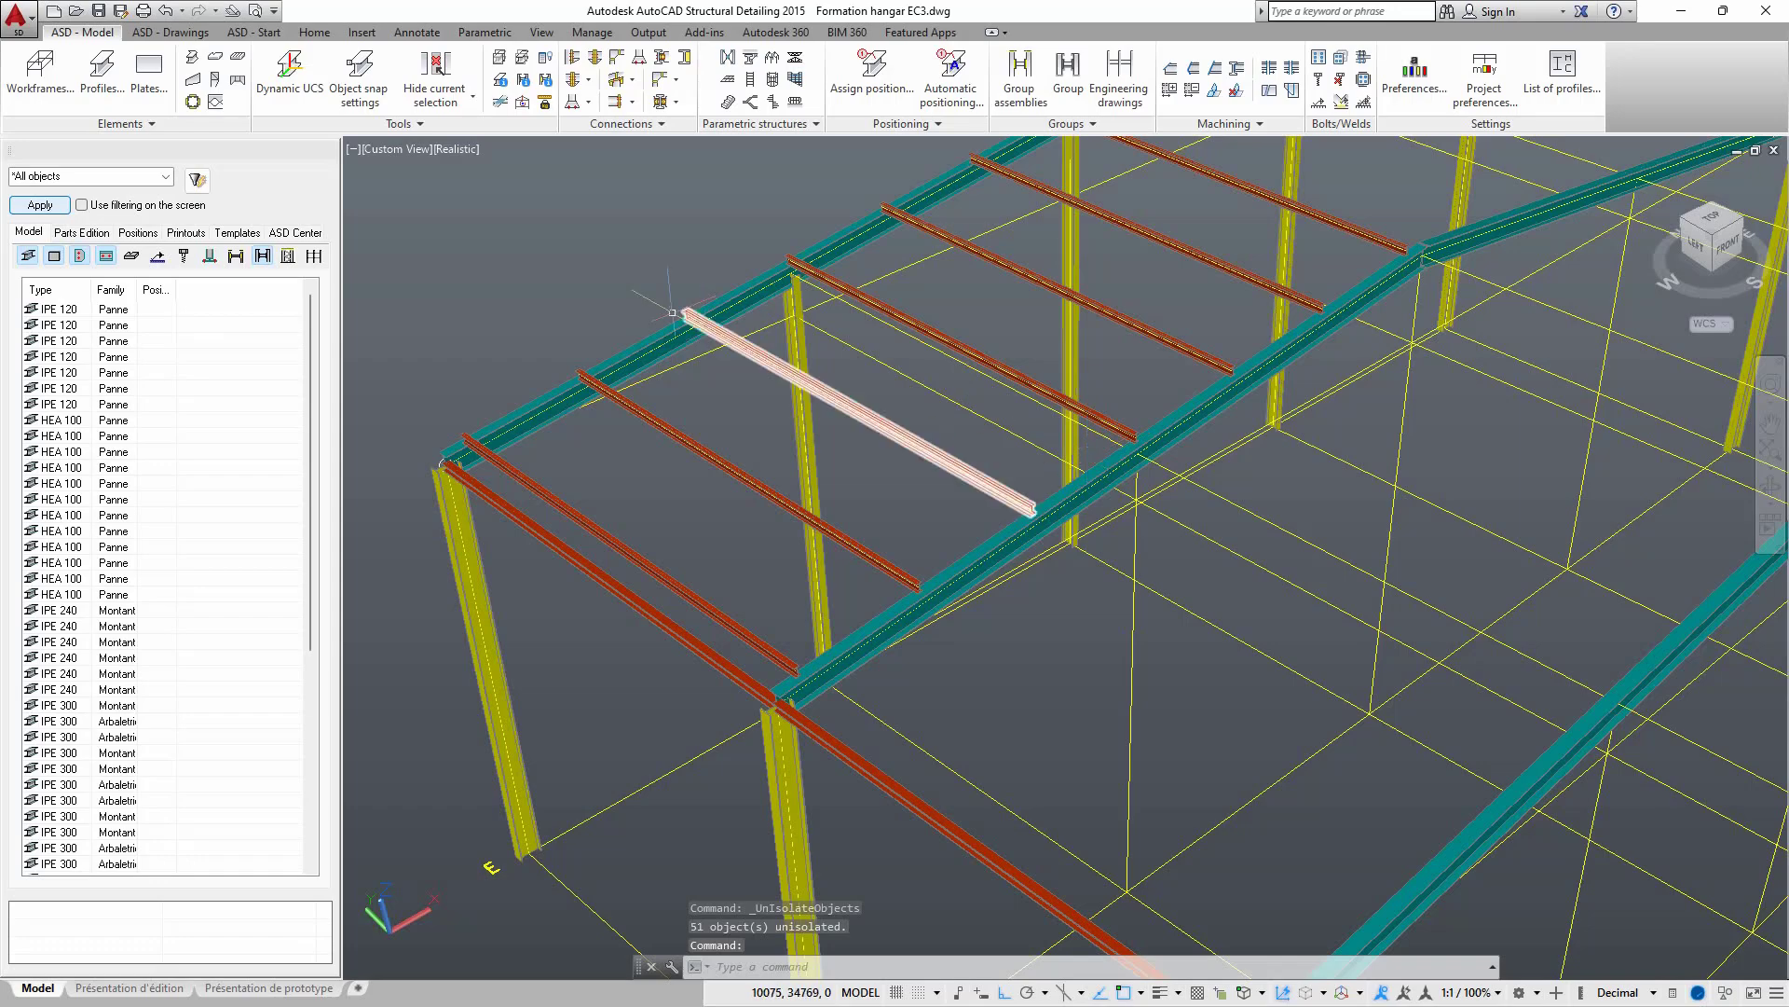
{"action": "scroll", "coordinate": [856, 381], "scroll_direction": "up", "scroll_amount": 2}
{"action": "scroll", "coordinate": [741, 464], "scroll_direction": "down", "scroll_amount": 4}
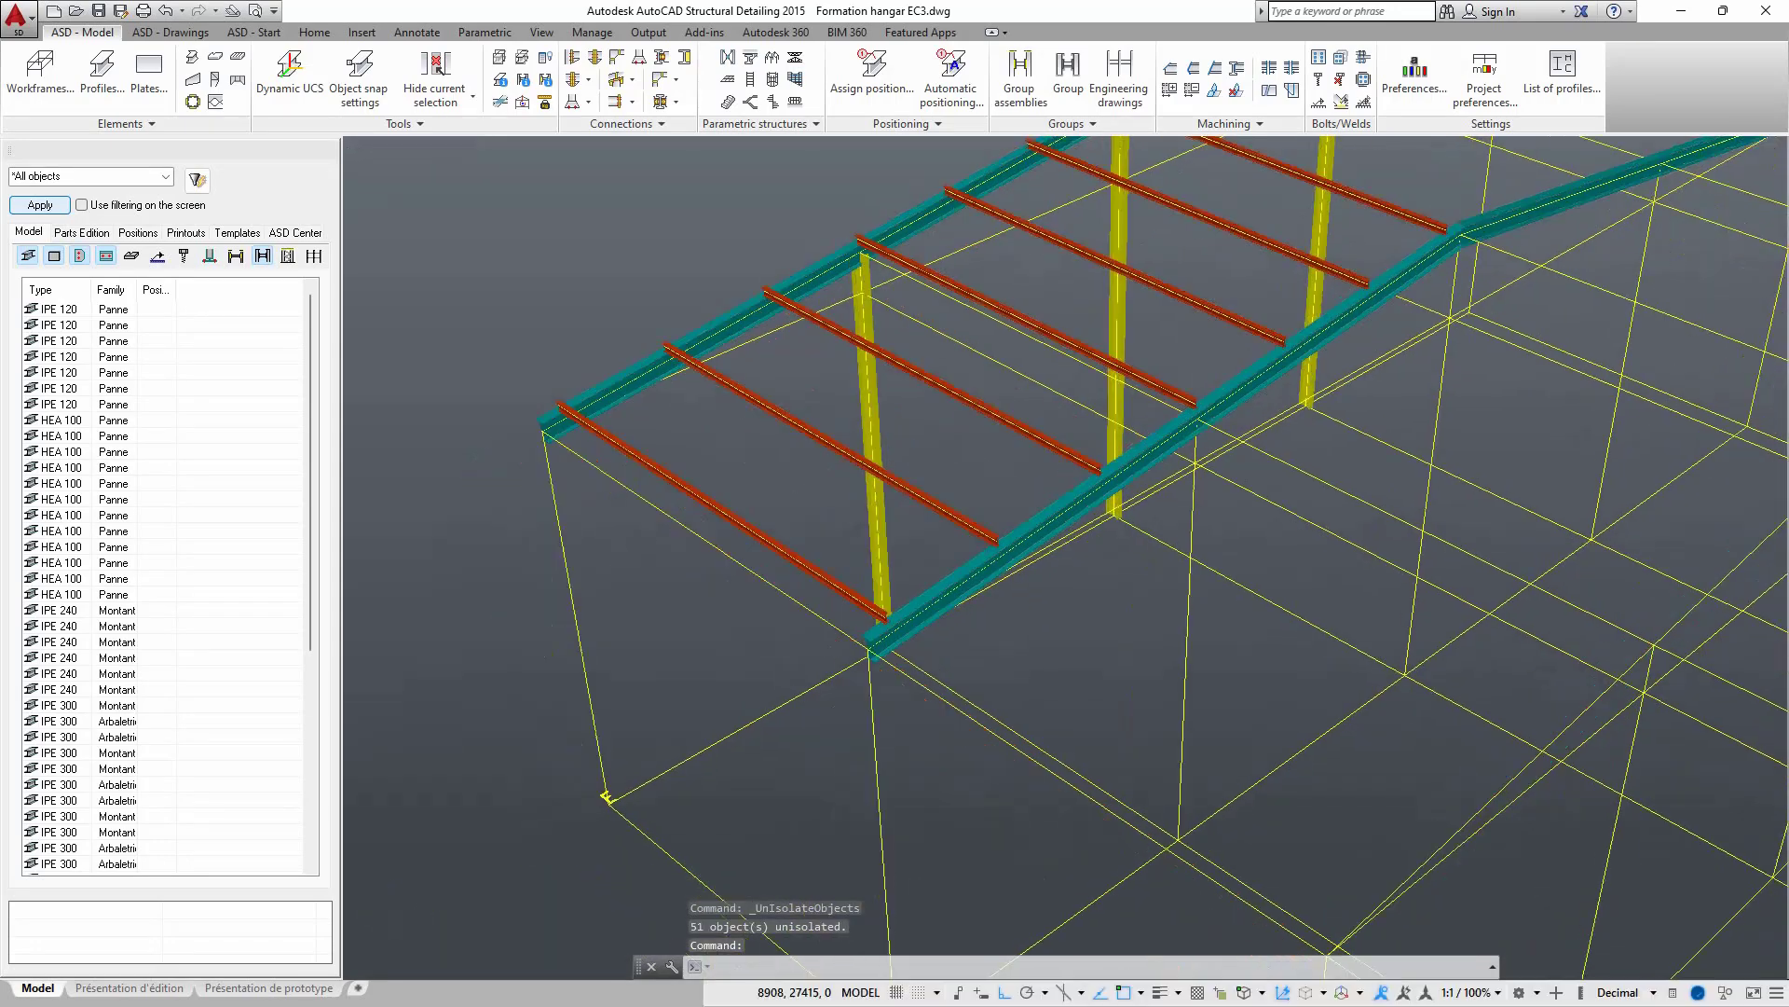
{"action": "scroll", "coordinate": [588, 412], "scroll_direction": "up", "scroll_amount": 3}
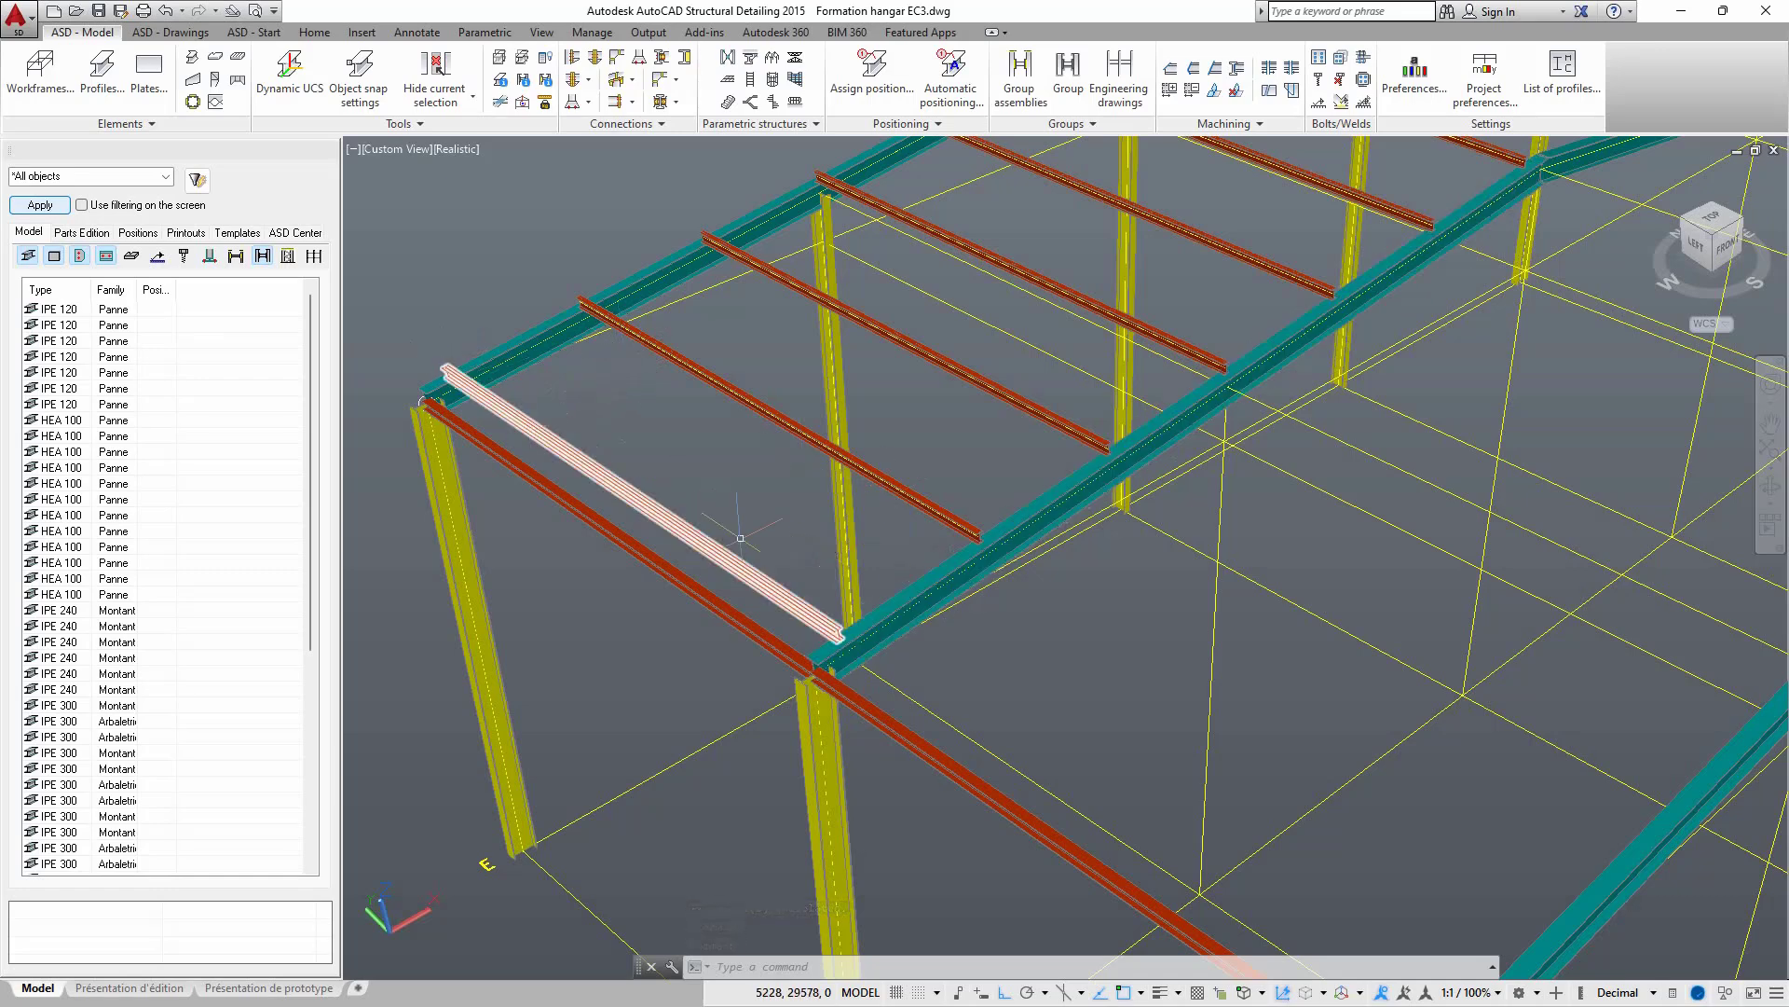
{"action": "scroll", "coordinate": [792, 643], "scroll_direction": "up", "scroll_amount": 1}
{"action": "scroll", "coordinate": [750, 639], "scroll_direction": "down", "scroll_amount": 1}
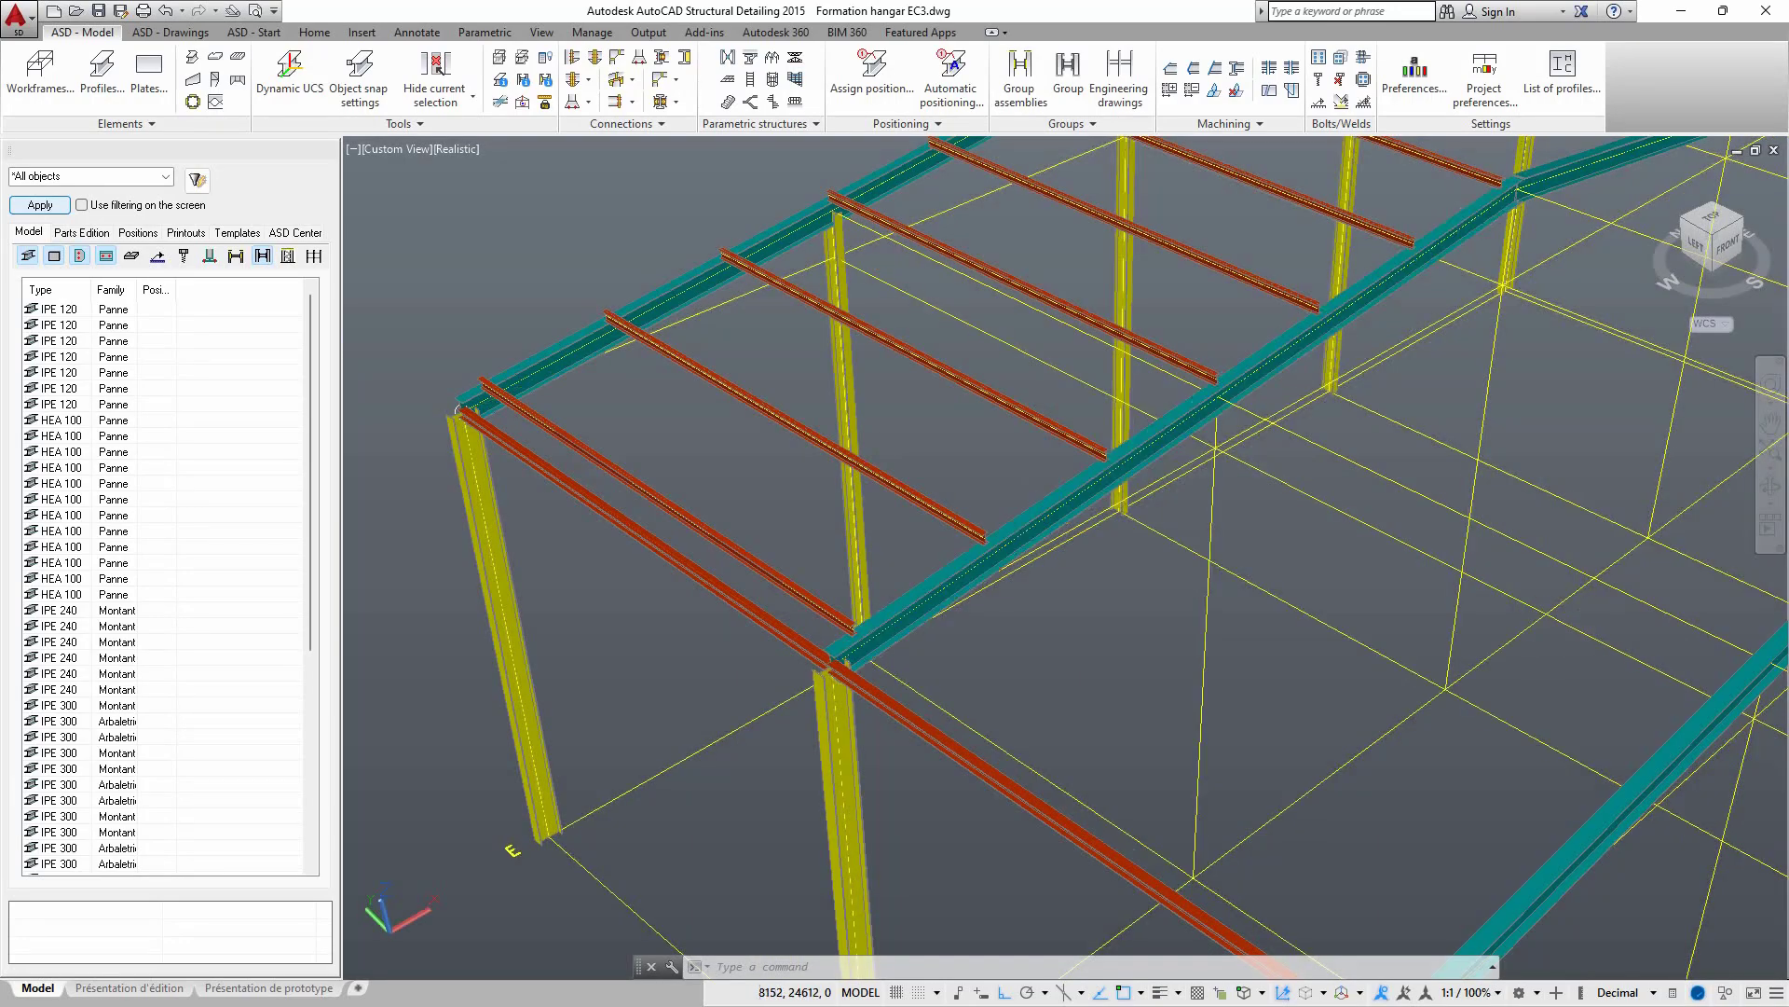
{"action": "scroll", "coordinate": [1122, 456], "scroll_direction": "down", "scroll_amount": 2}
{"action": "scroll", "coordinate": [1122, 456], "scroll_direction": "up", "scroll_amount": 1}
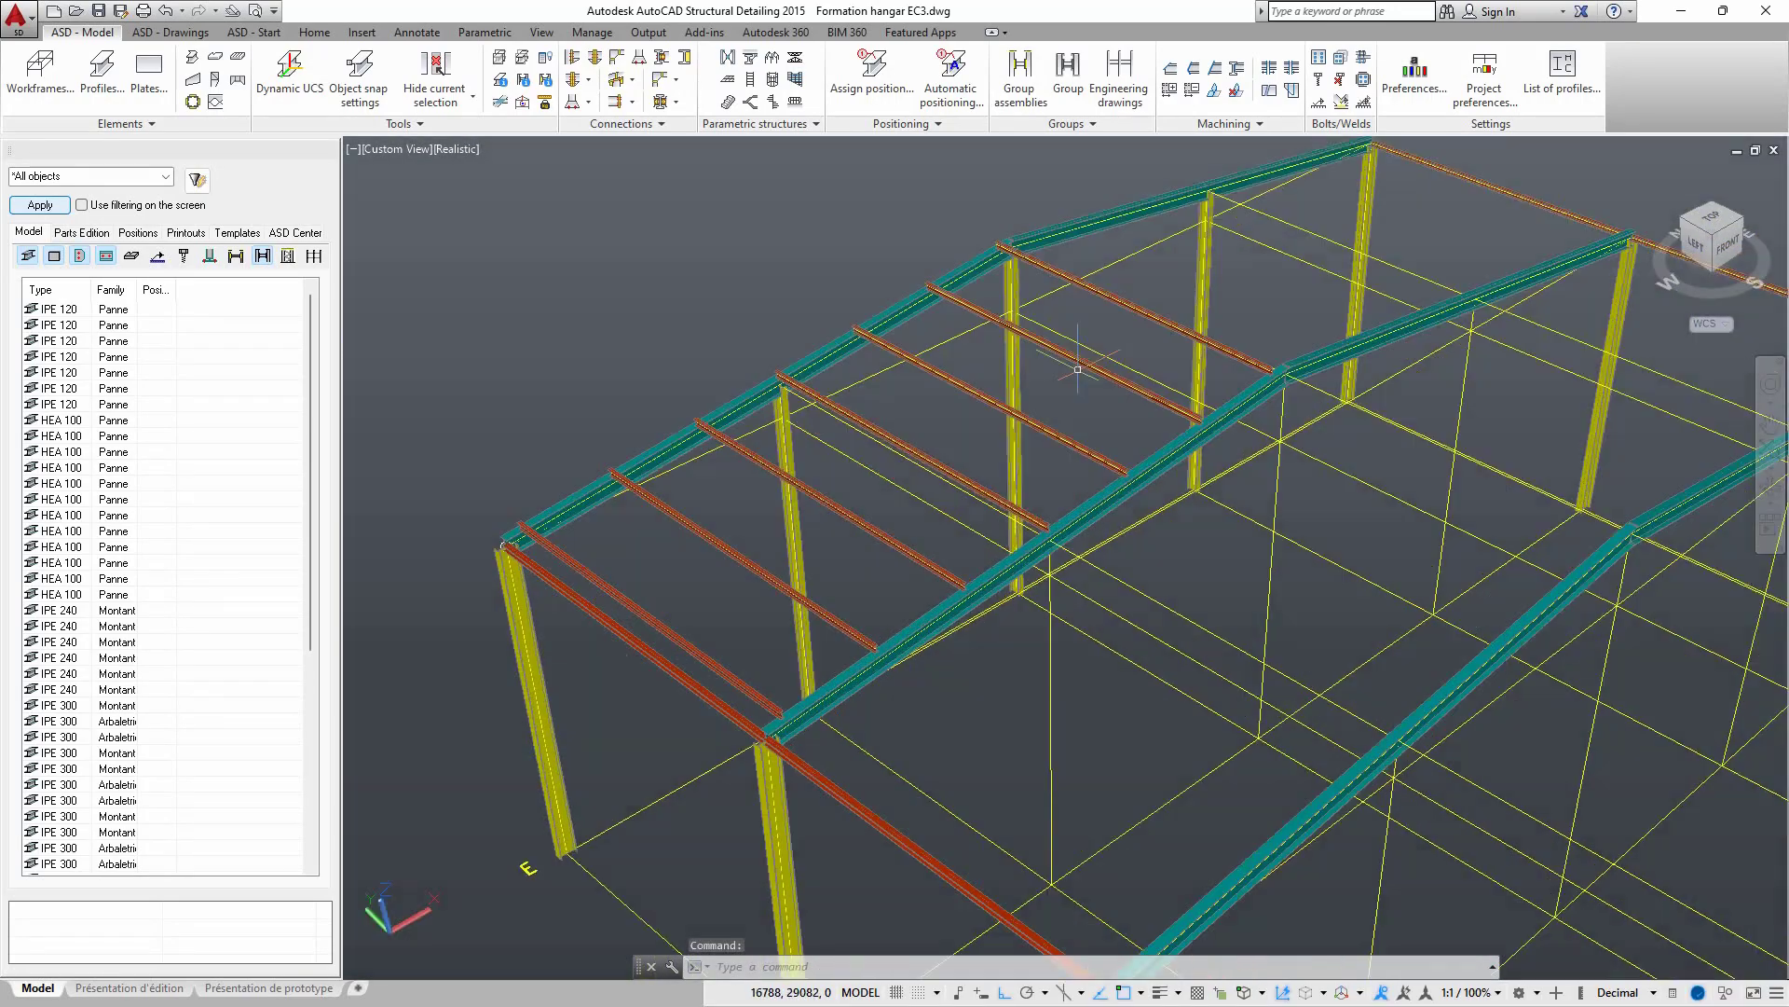
{"action": "scroll", "coordinate": [1130, 320], "scroll_direction": "up", "scroll_amount": 1}
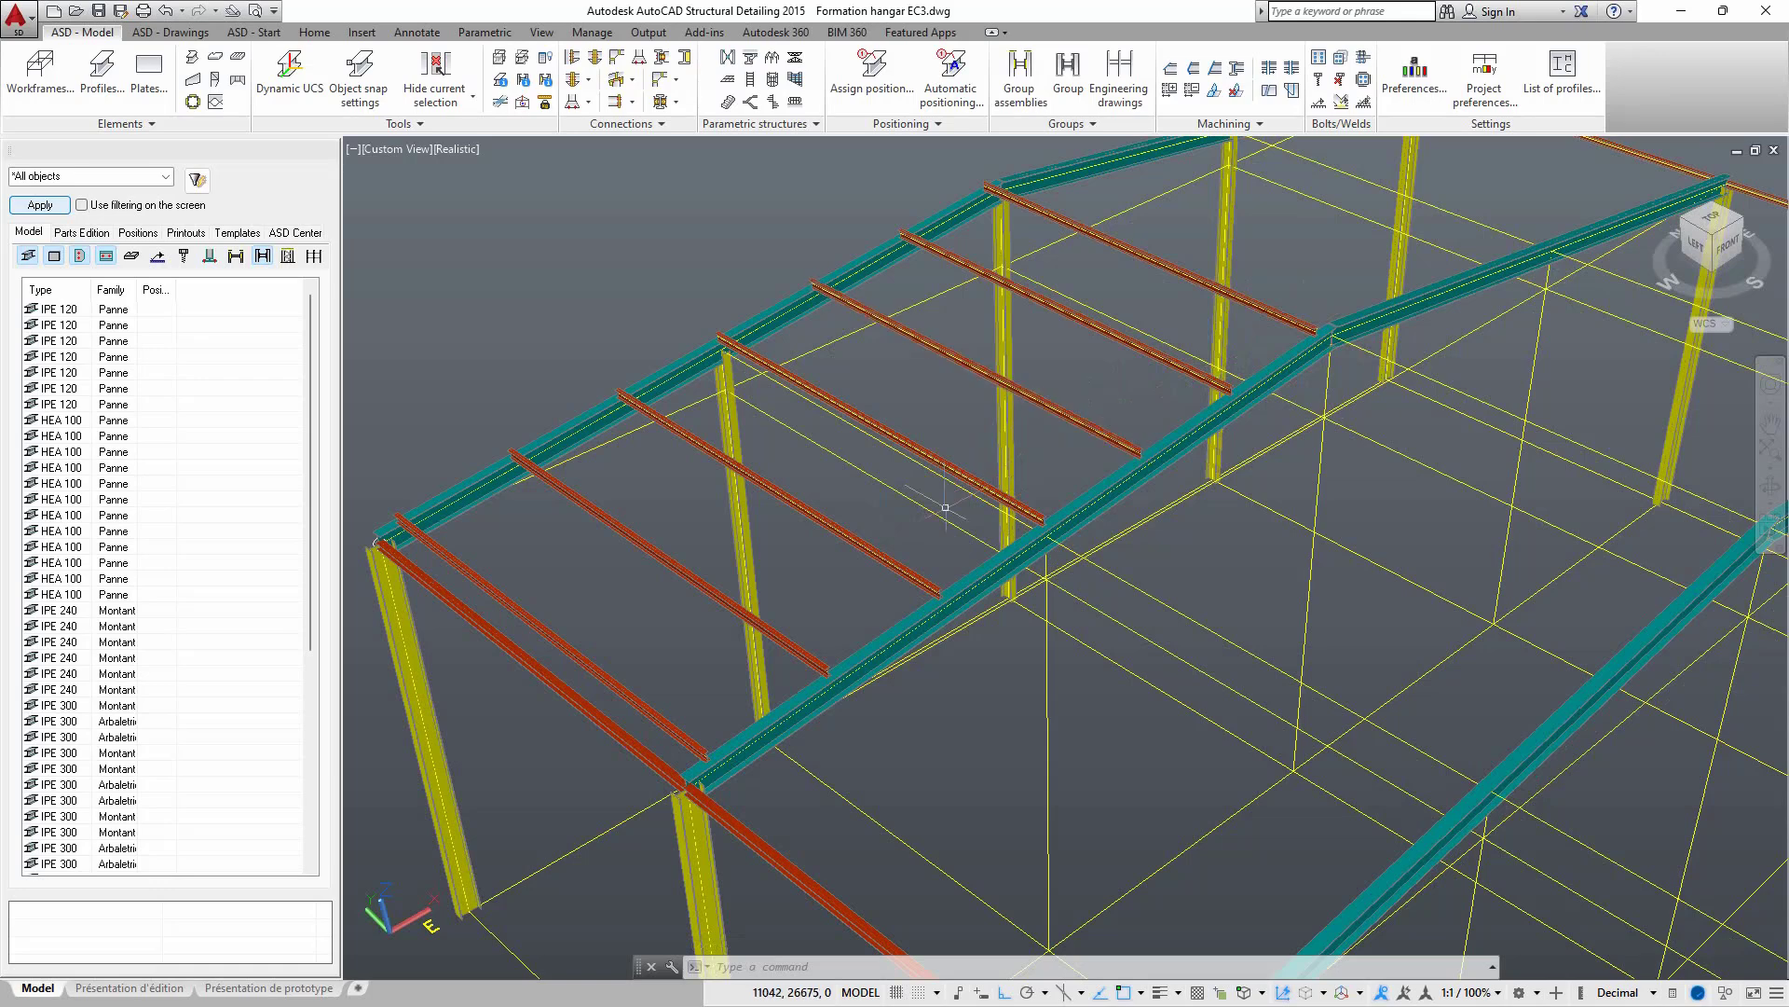
{"action": "scroll", "coordinate": [599, 670], "scroll_direction": "down", "scroll_amount": 2}
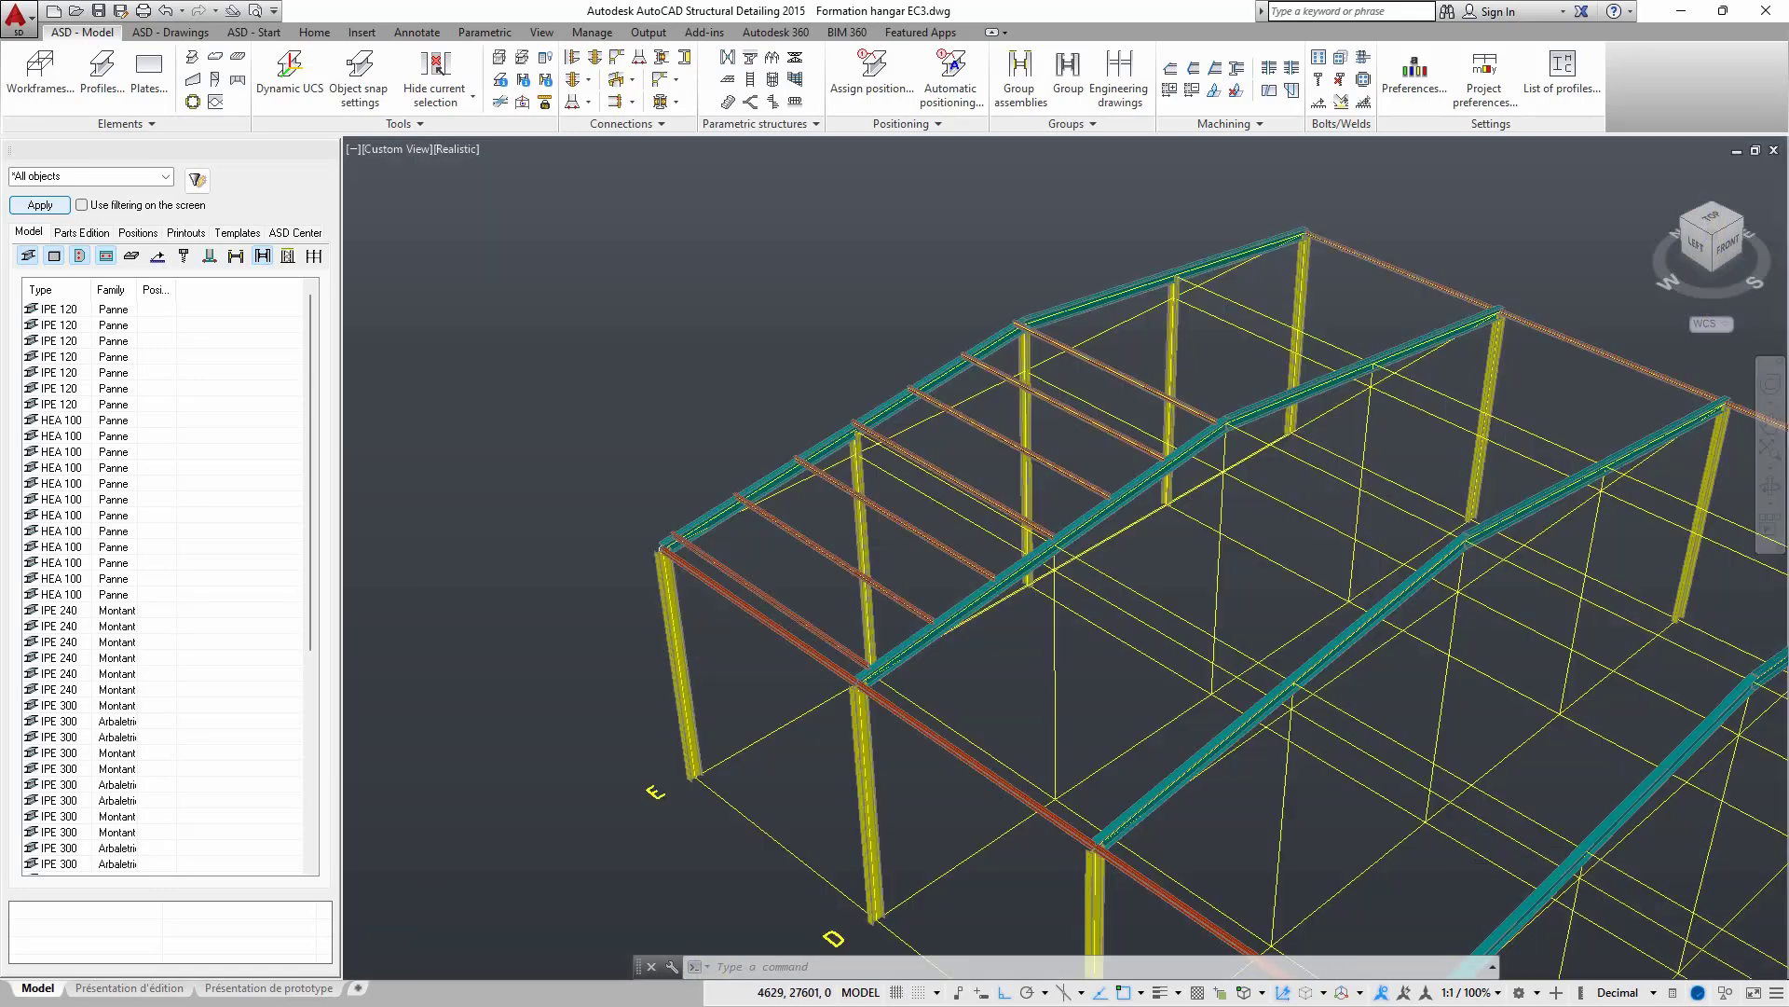